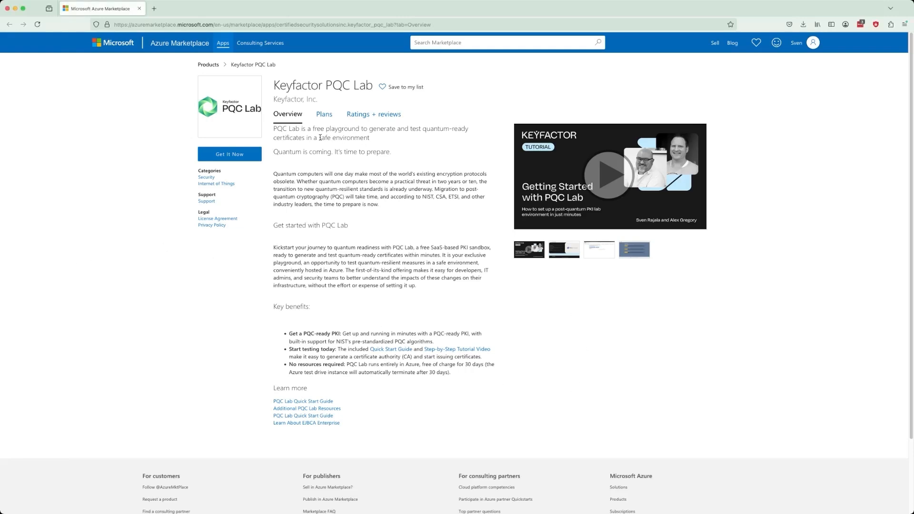
- Request the Keyfactor PQC Lab offer, agree to the sharing and usage terms, and continue to the account approval form
click(235, 154)
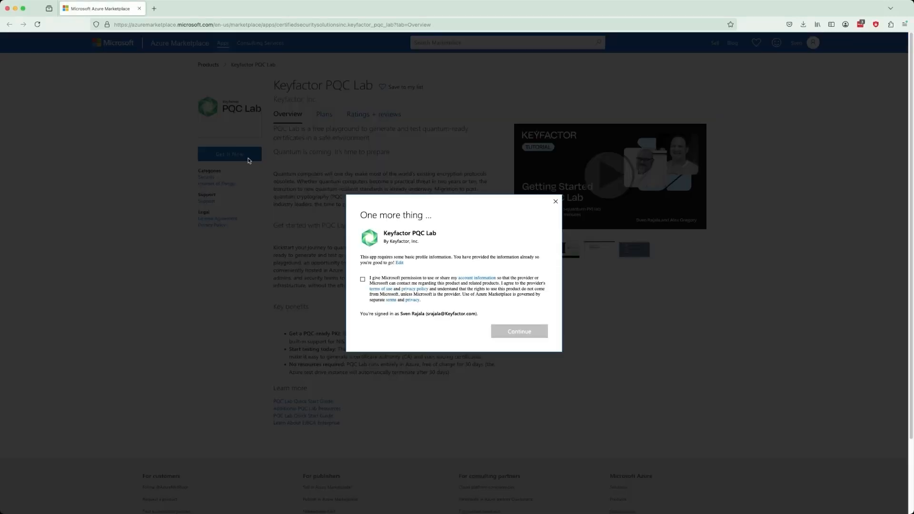
click(363, 281)
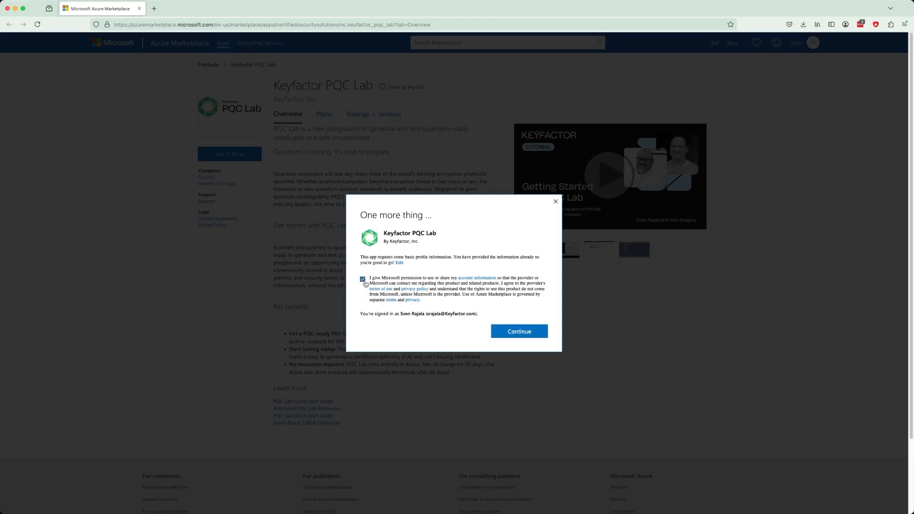
click(520, 331)
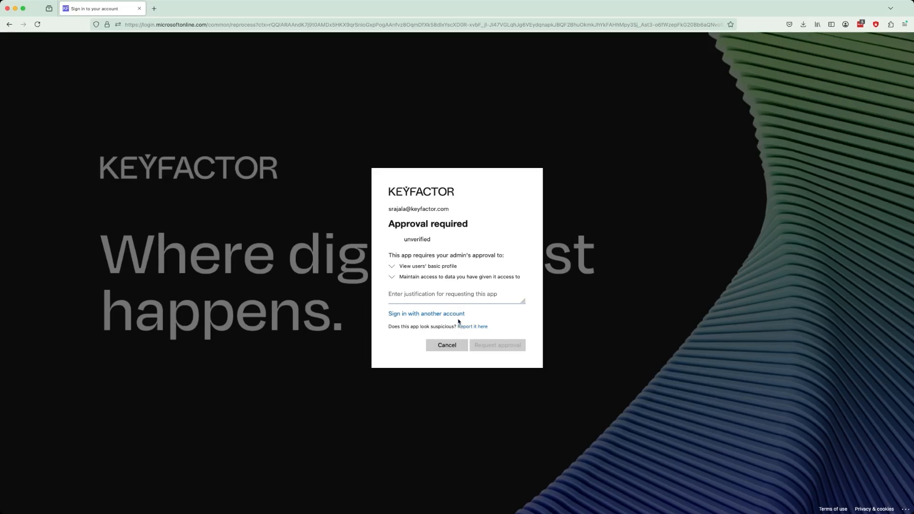
text(P)
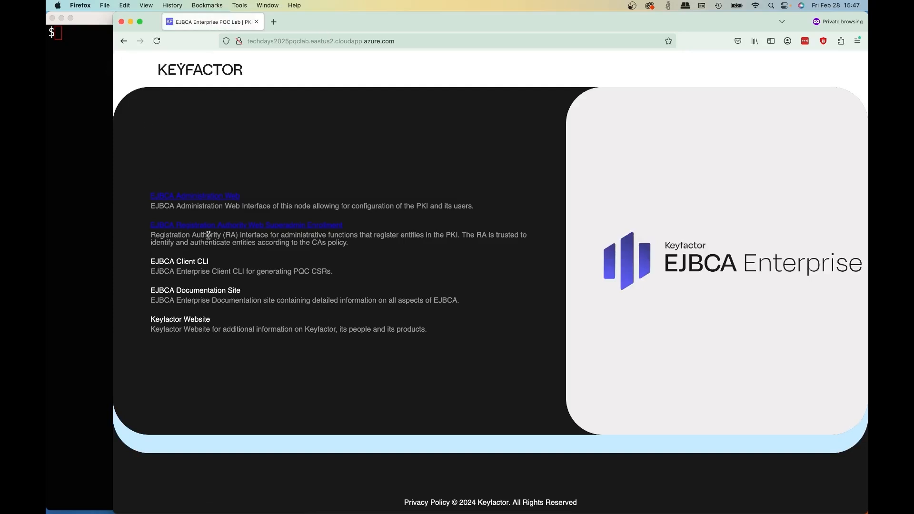
- Open the EJBCA Registration Authority SuperAdmin enrollment page from the lab's landing page, accepting the untrusted certificate risk
click(211, 225)
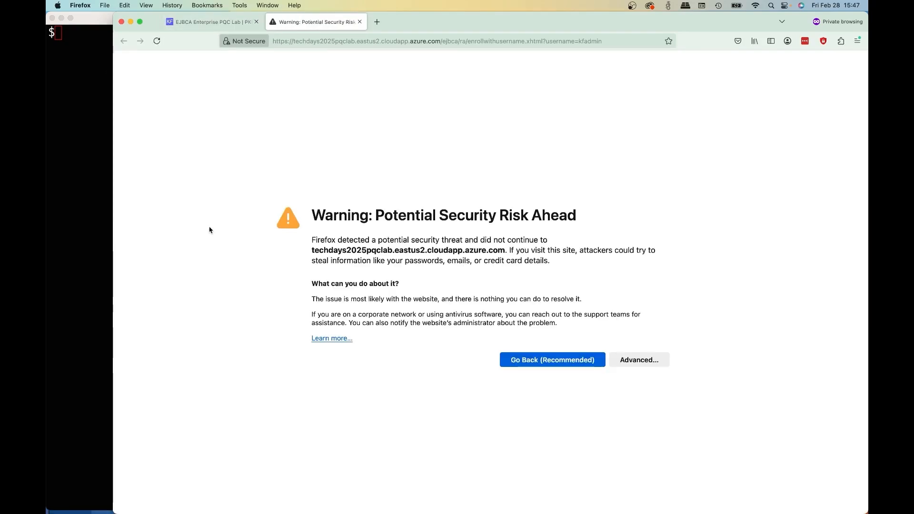
click(646, 362)
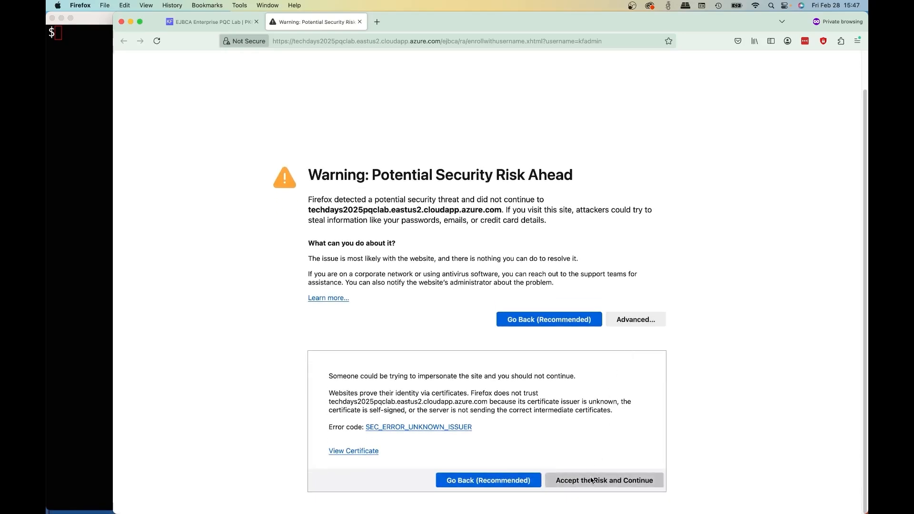
click(592, 479)
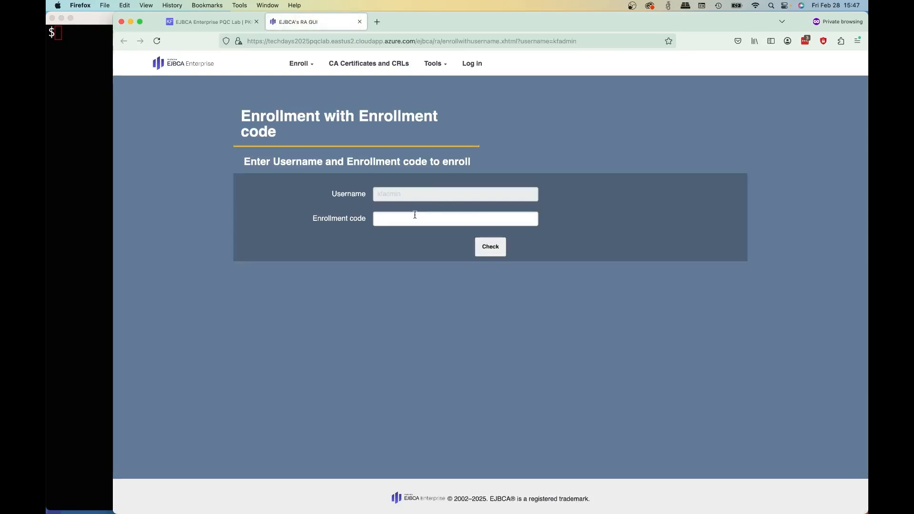
- Enter the copied enrollment code for the preset username and submit it for checking
key(super+Tab)
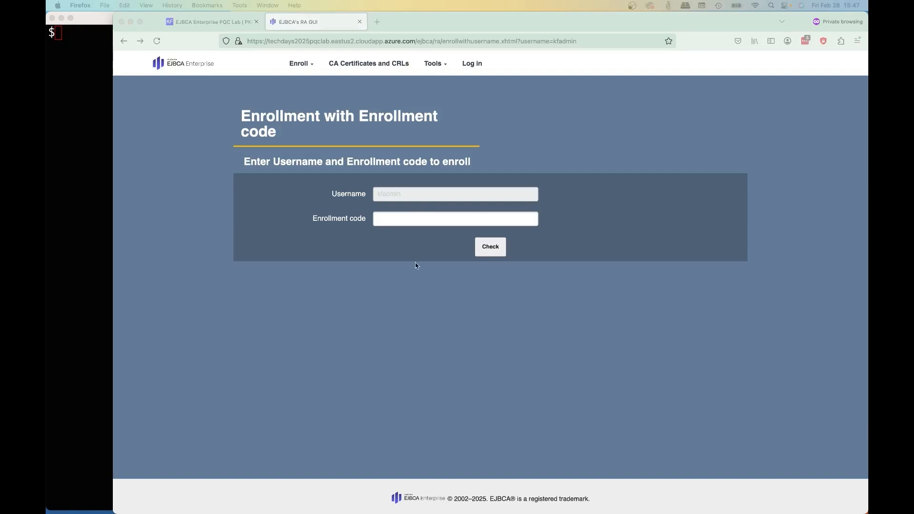
click(406, 219)
key(super+v)
click(490, 246)
- Set the key algorithm to RSA 2048 bits and download the PKCS#12 keystore
click(501, 248)
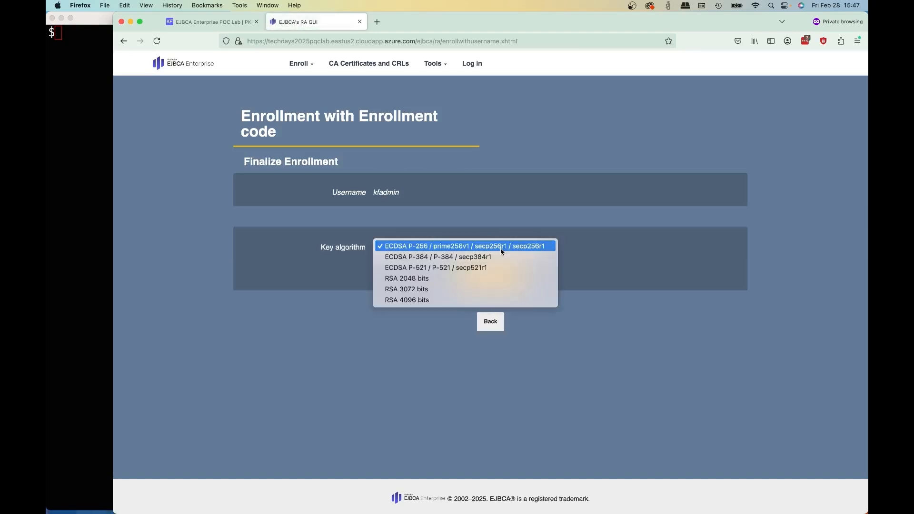
click(482, 278)
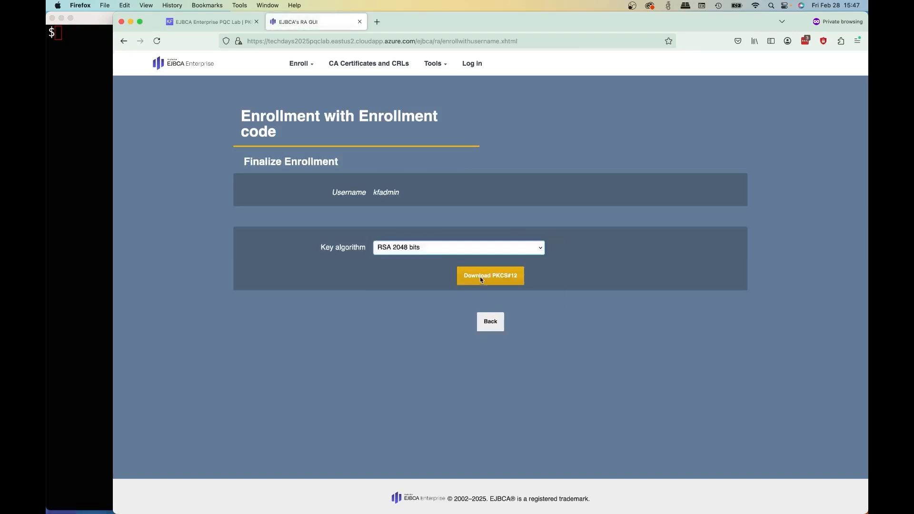
click(502, 278)
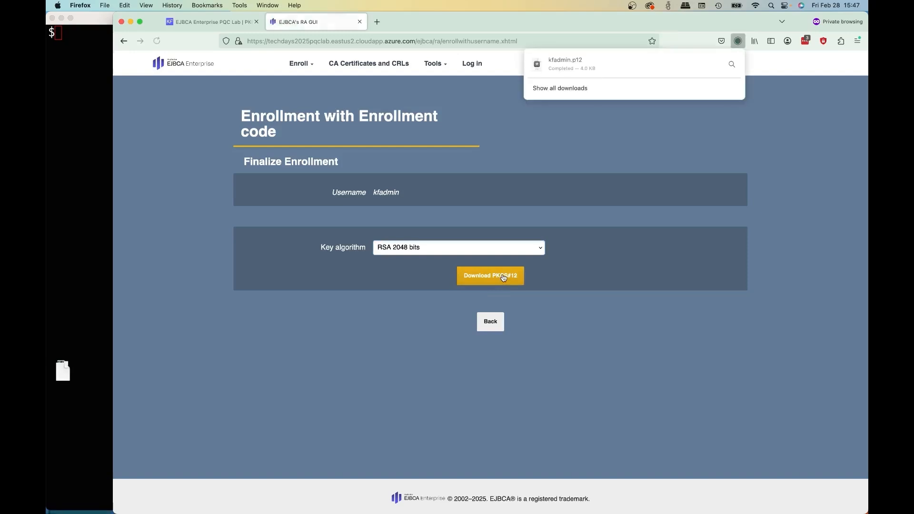
- Search the browser settings for "cert" and open the certificate manager
click(858, 43)
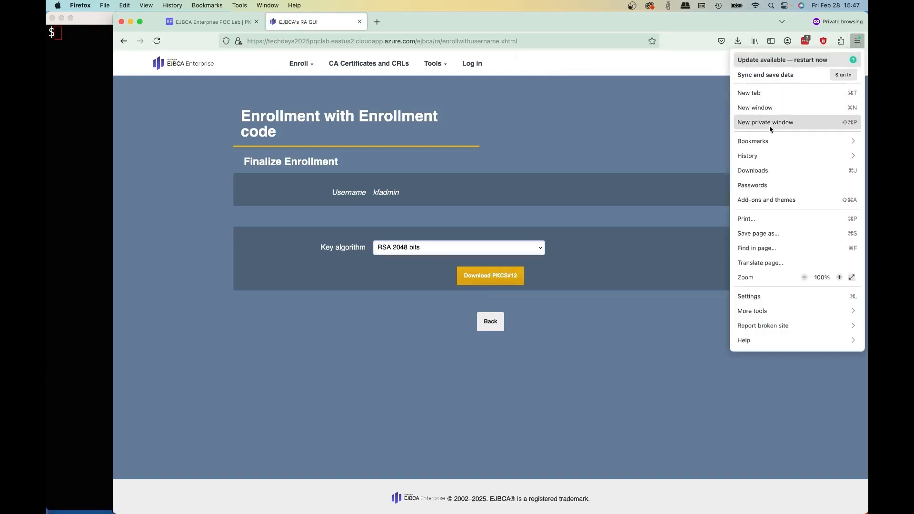
click(748, 298)
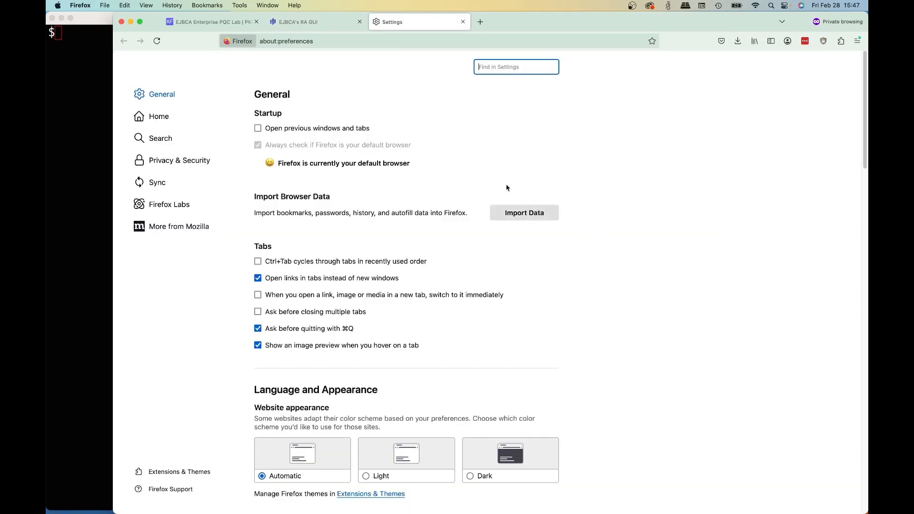
text(cert)
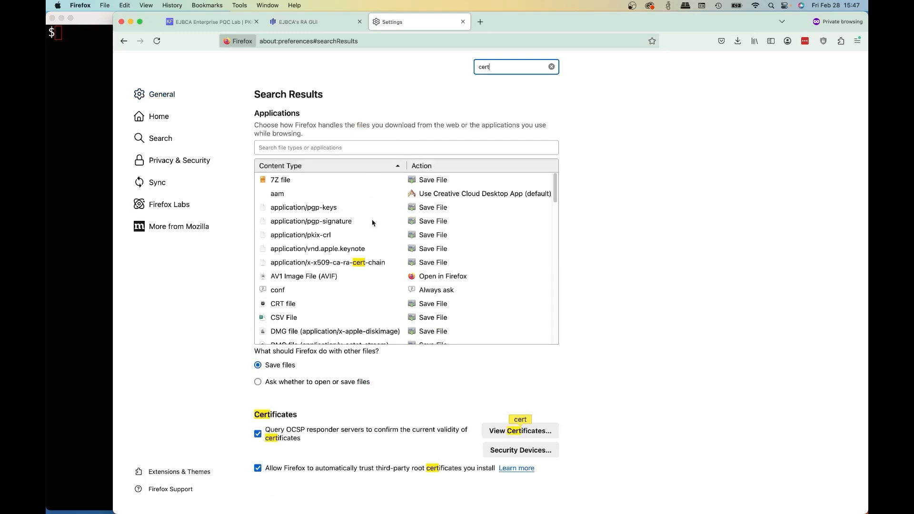
click(495, 434)
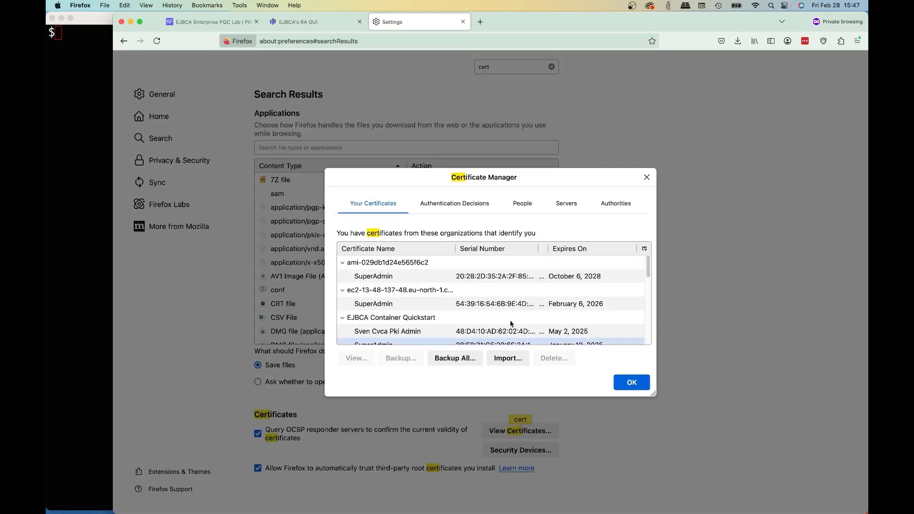
- Import the downloaded kfadmin.p12 as a personal certificate, supplying its password, and close the certificate manager
click(515, 359)
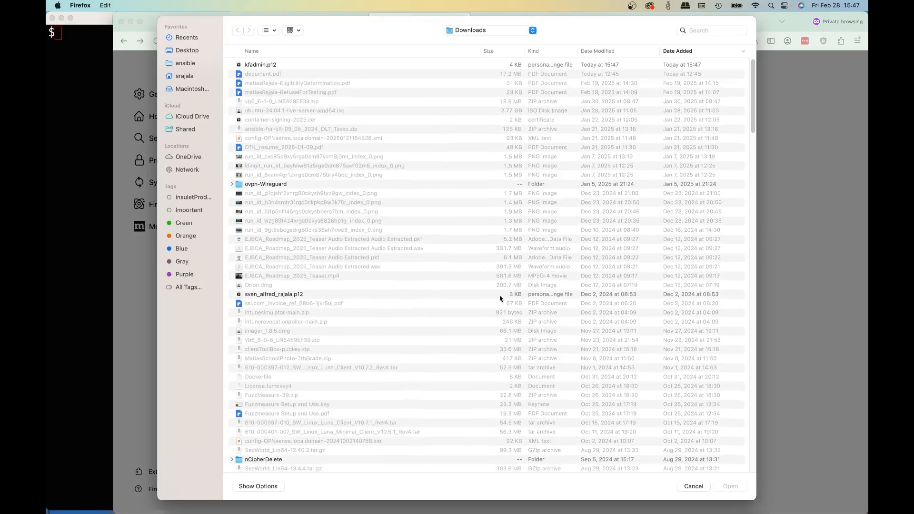
double_click(298, 65)
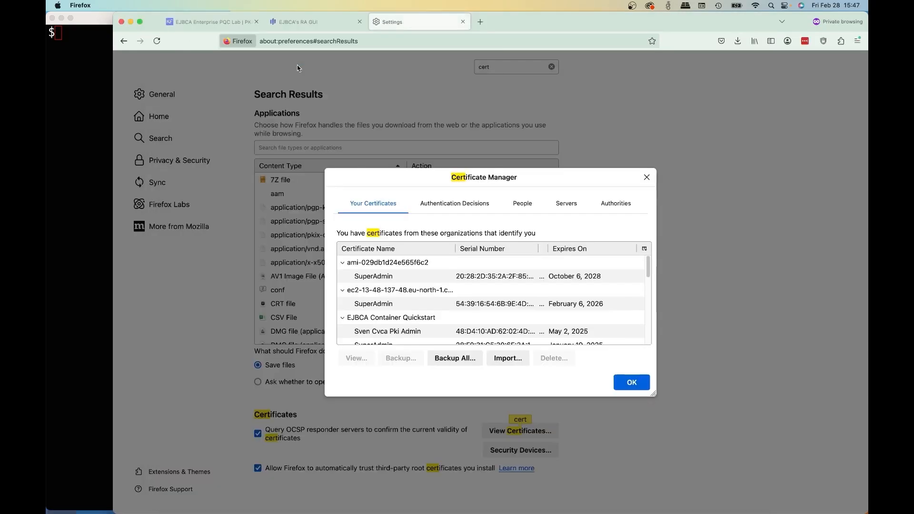
key(super+v)
click(570, 289)
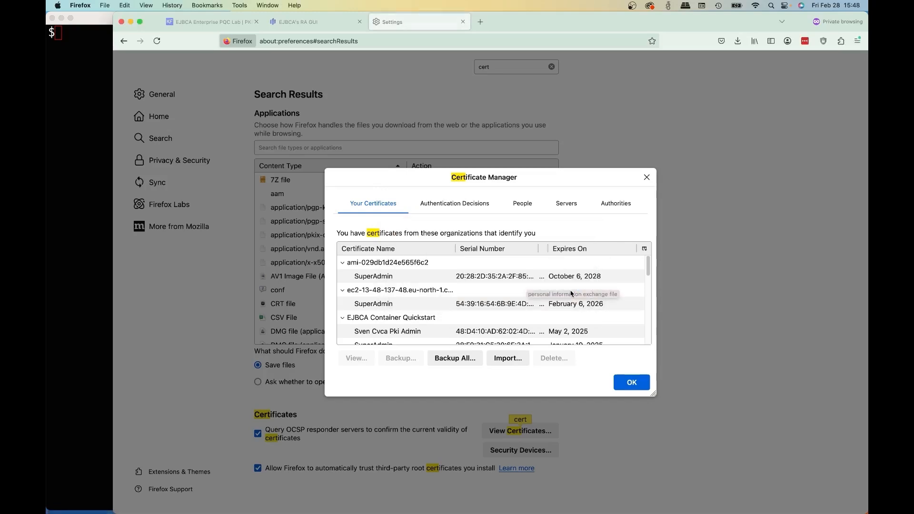
click(629, 383)
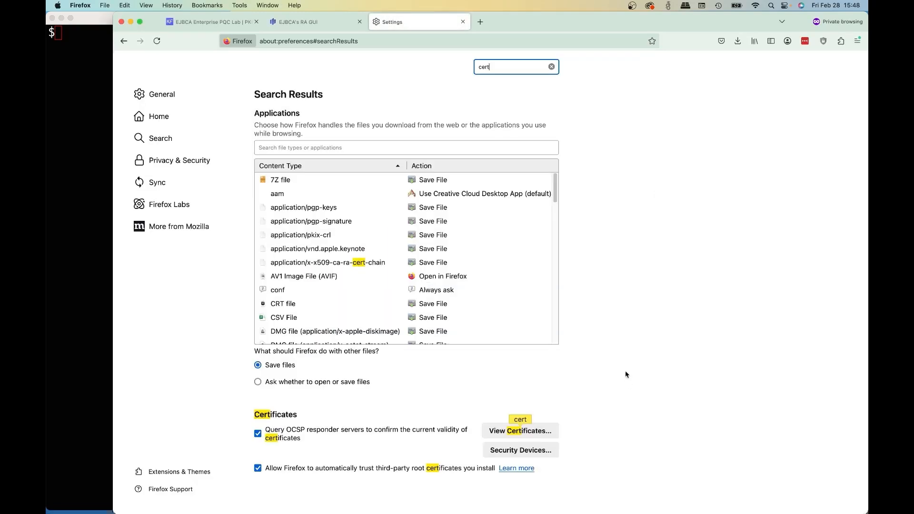
- Open the EJBCA Administration site from the lab's landing page and authenticate with the kfadmin certificate
click(330, 20)
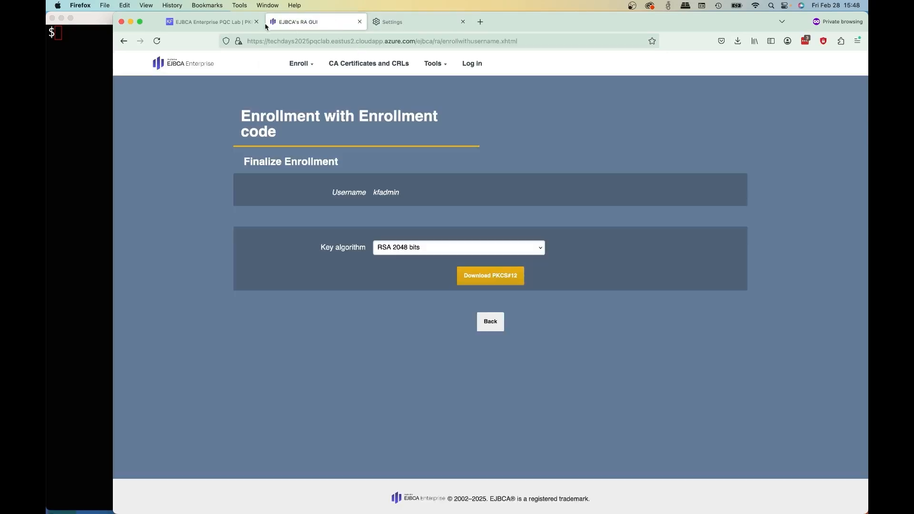
mouse_move(239, 25)
click(235, 23)
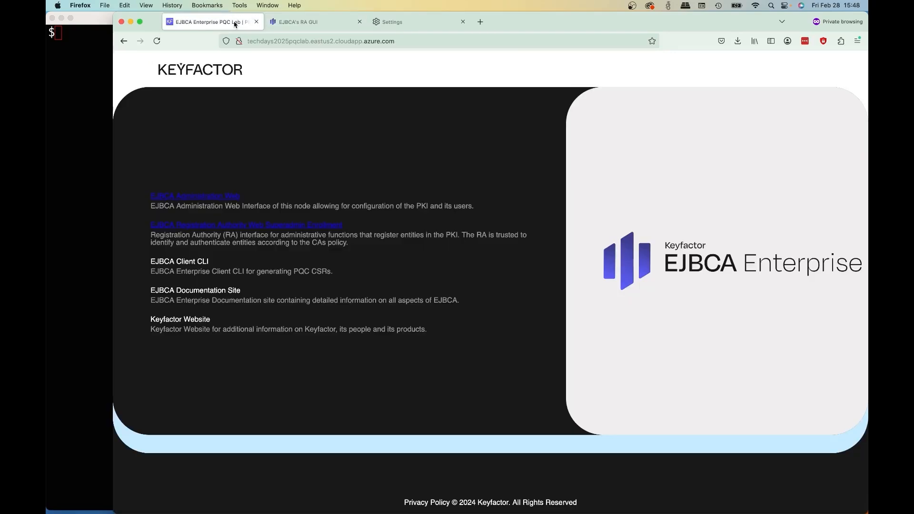
click(227, 196)
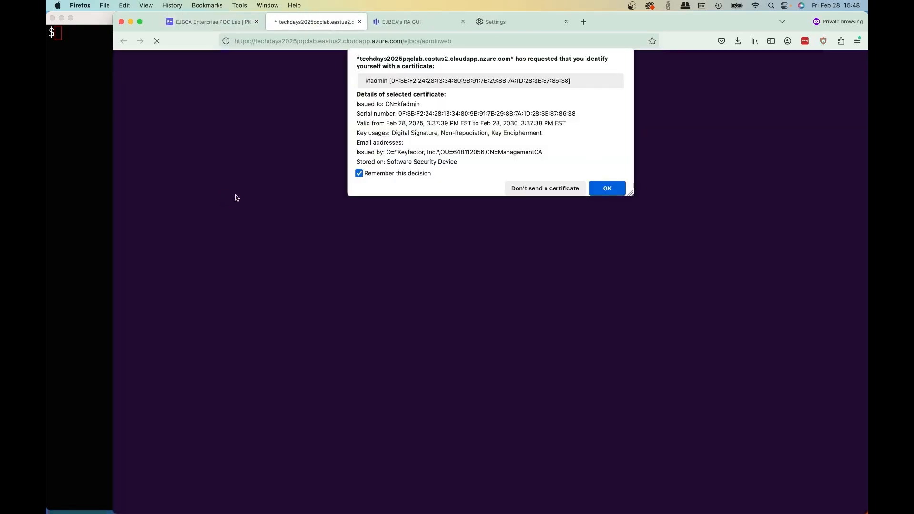
click(610, 188)
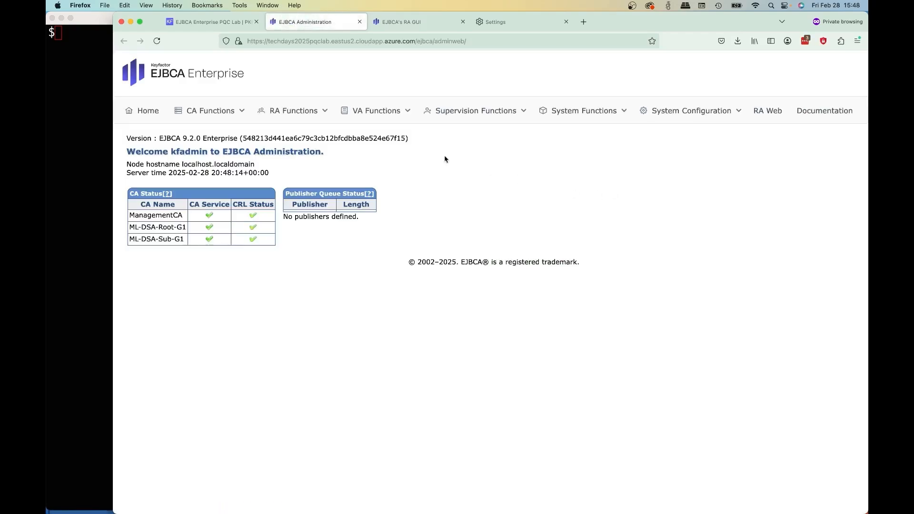
- Start a new crypto token in the CA functions and name it hybridRoot
click(214, 107)
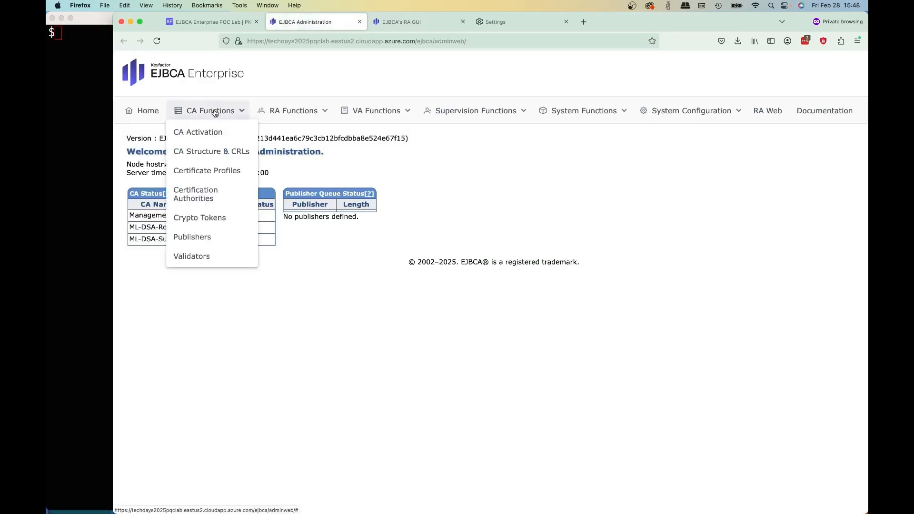
click(203, 219)
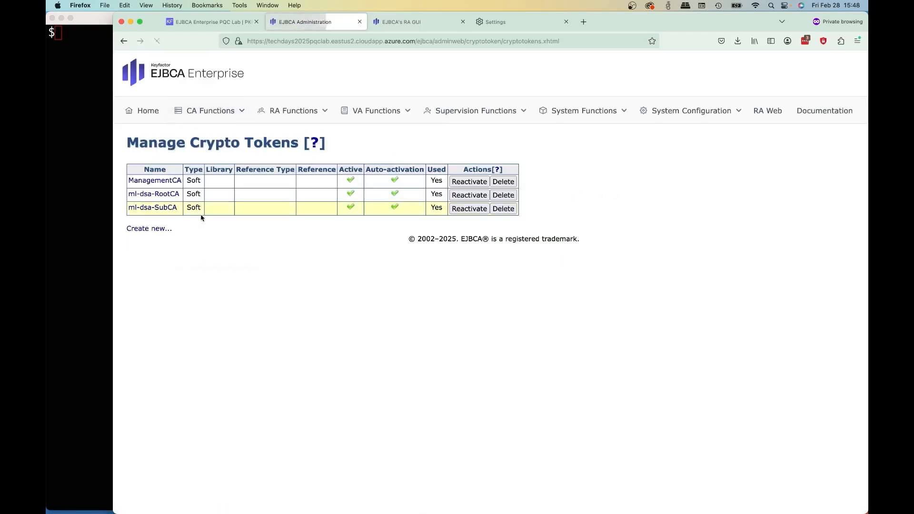
click(145, 230)
click(383, 175)
text(hbrig)
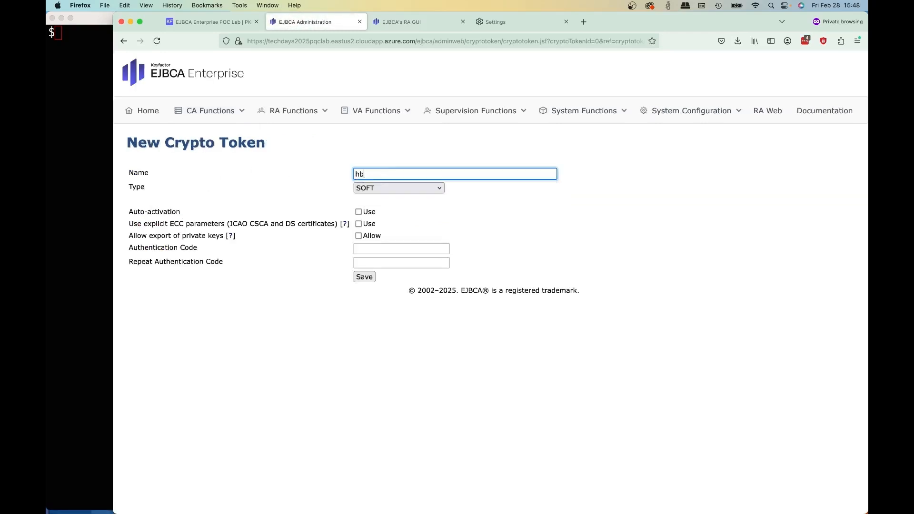
key(BackSpace)
key(BackSpace)
key(BackSpace)
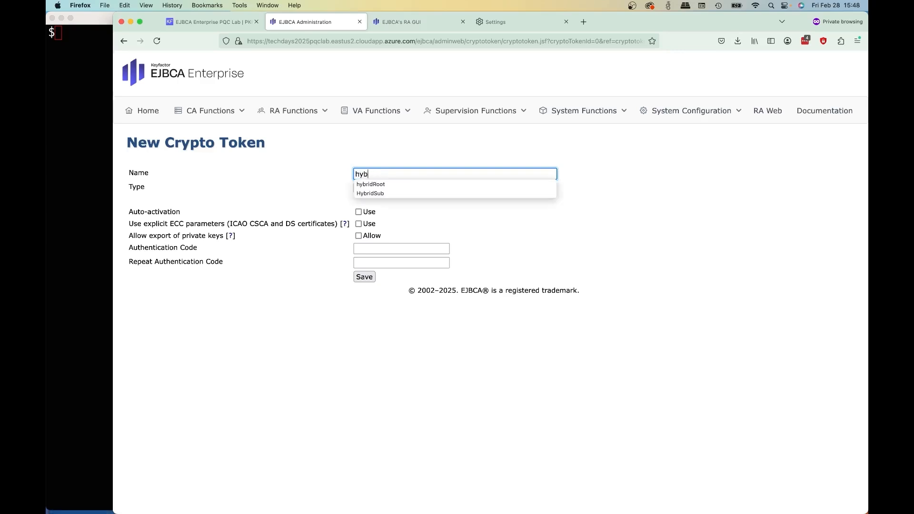
text(yb)
key(Down)
key(Return)
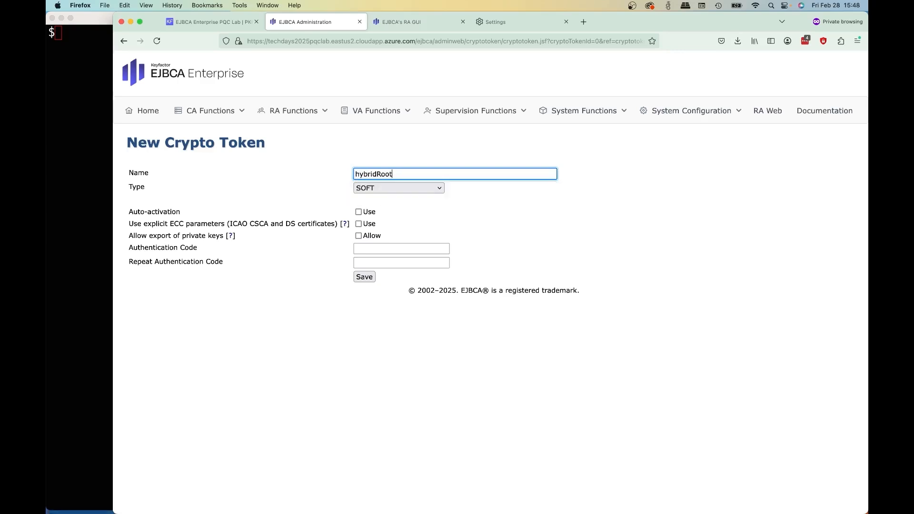
- Enter and repeat the authentication code for the hybridRoot crypto token and save it
click(369, 248)
text(f)
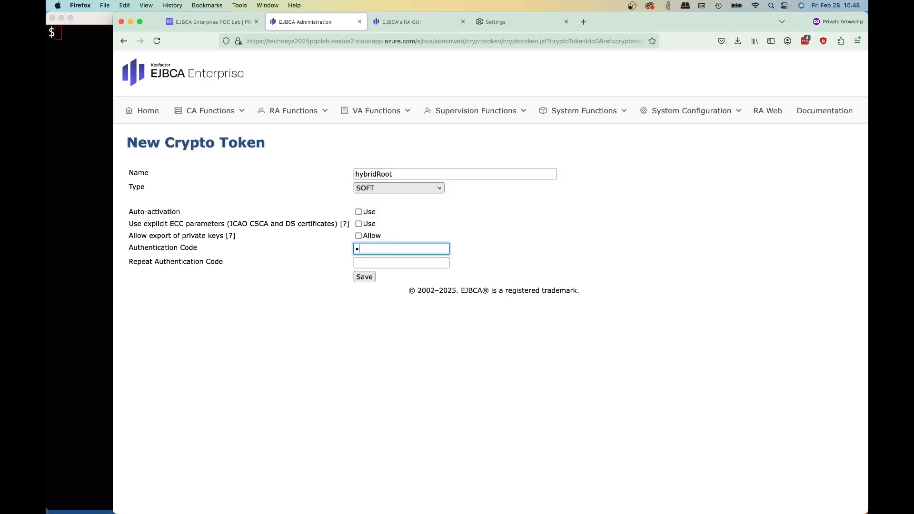
key(Tab)
text(foo123)
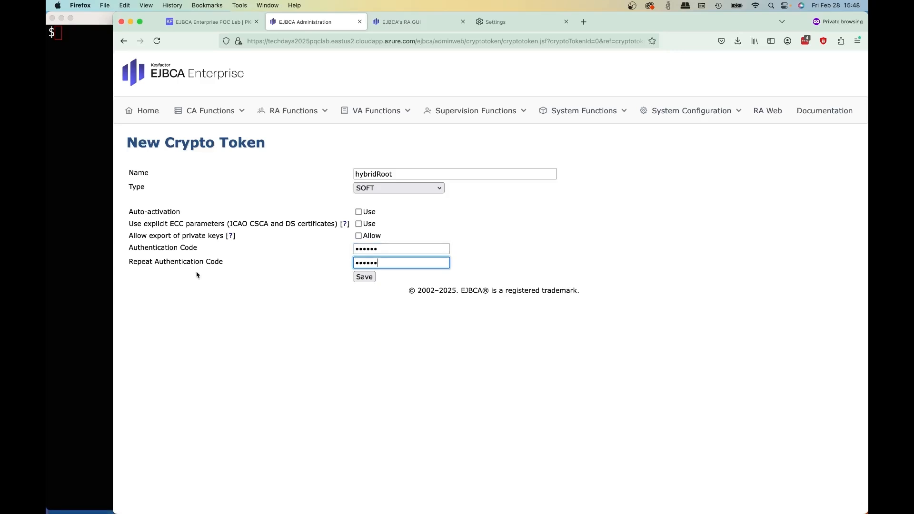
click(364, 278)
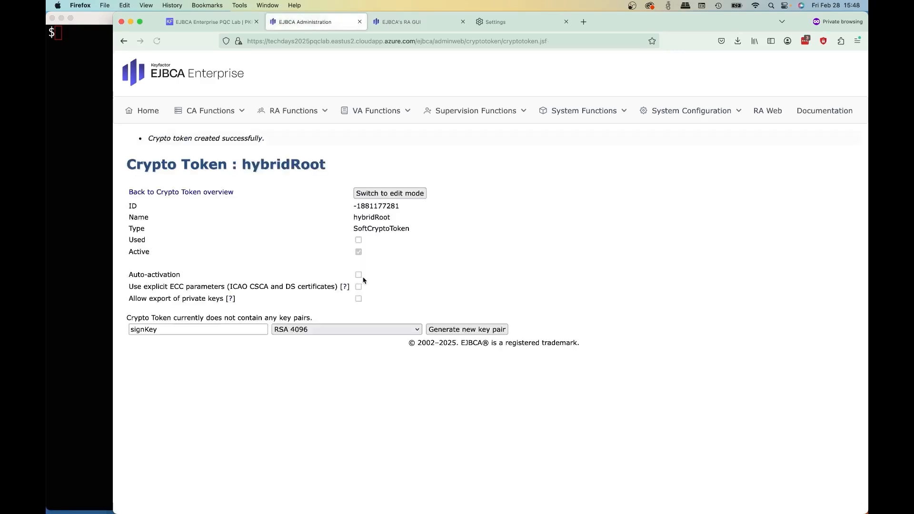
- Generate a key pair with alias signKeyEc001 and specification ECDSA P-521 / secp521r1 in the hybridRoot token
click(239, 330)
text(E)
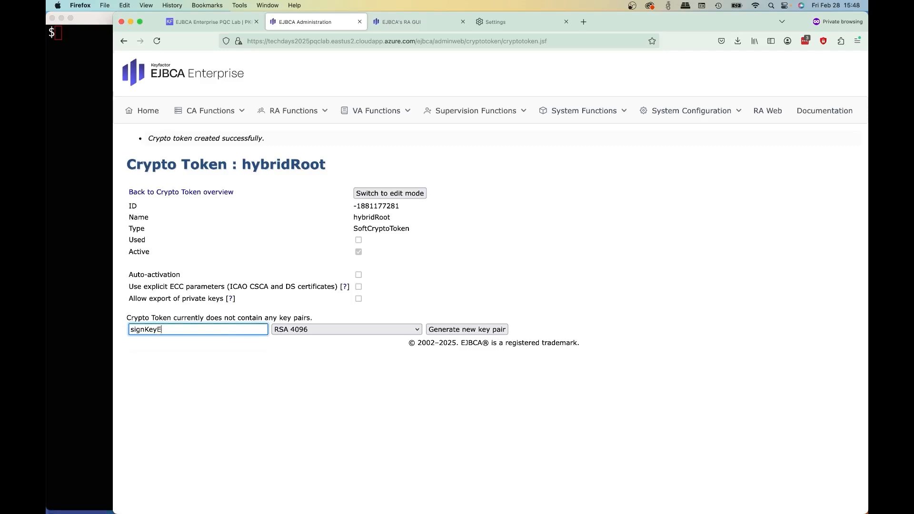
text(c)
click(233, 339)
click(327, 335)
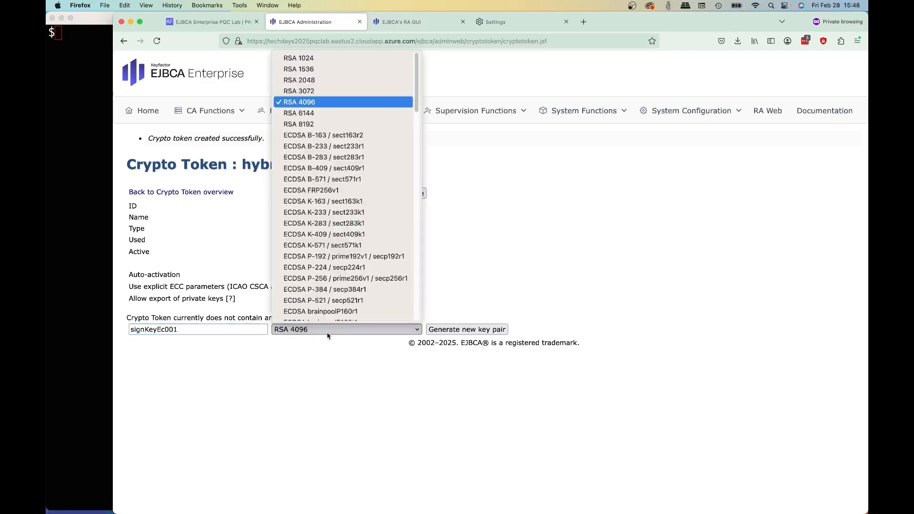
scroll(345, 255, down, 5)
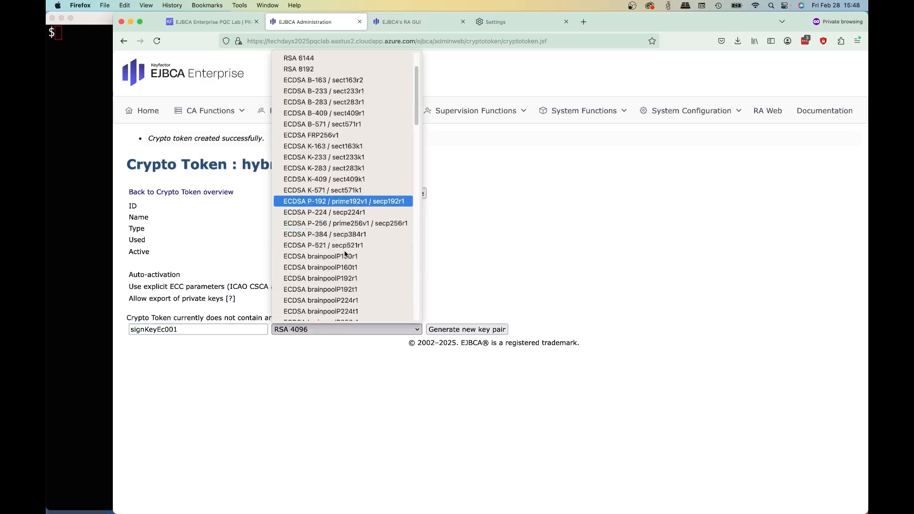
click(354, 235)
click(468, 328)
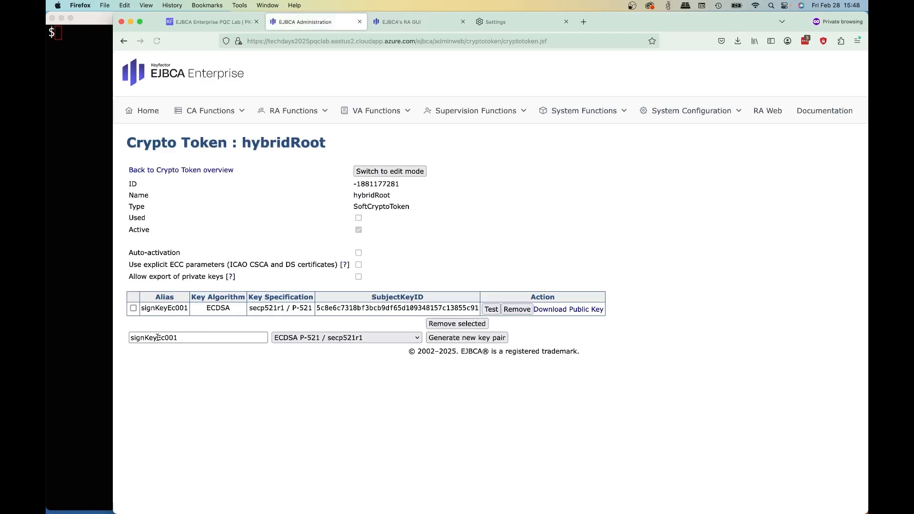
- Generate a key pair with alias testKeyEc and specification ECDSA P-256 / prime256v1 / secp256r1 in the hybridRoot token
click(183, 338)
key(BackSpace)
key(BackSpace)
key(BackSpace)
key(BackSpace)
key(BackSpace)
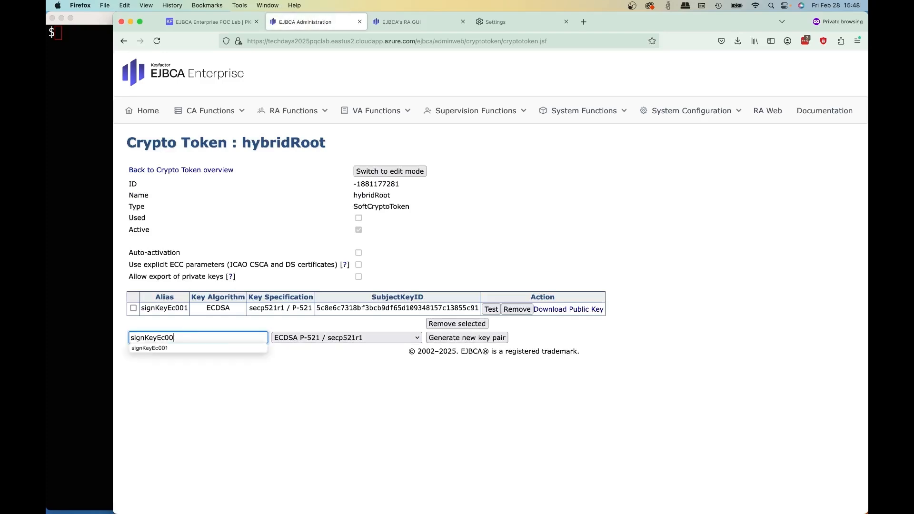
key(Left)
key(Left)
key(Left)
key(shift+Left)
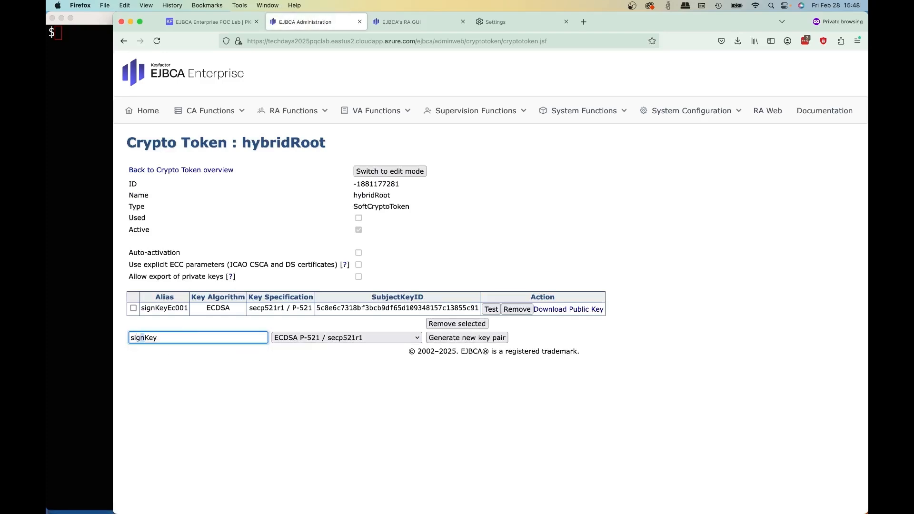
text(test)
key(End)
text(E)
key(Down)
key(Return)
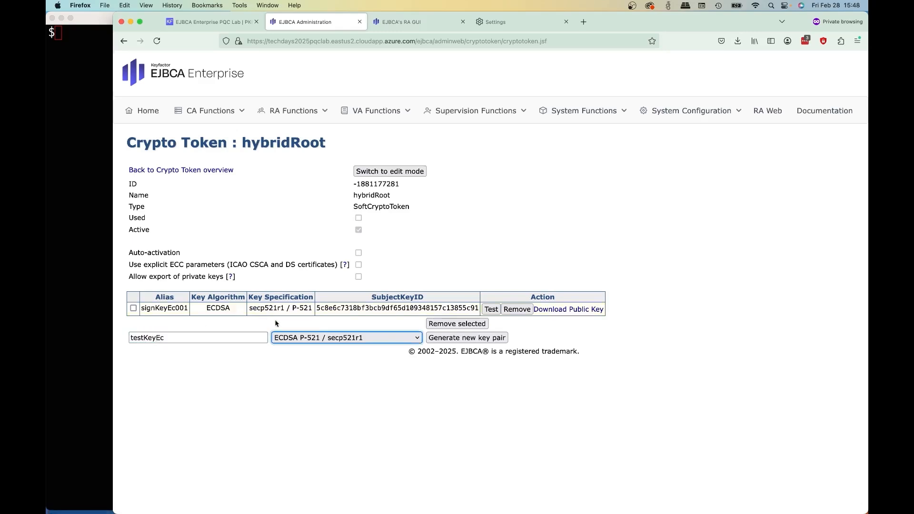
click(303, 339)
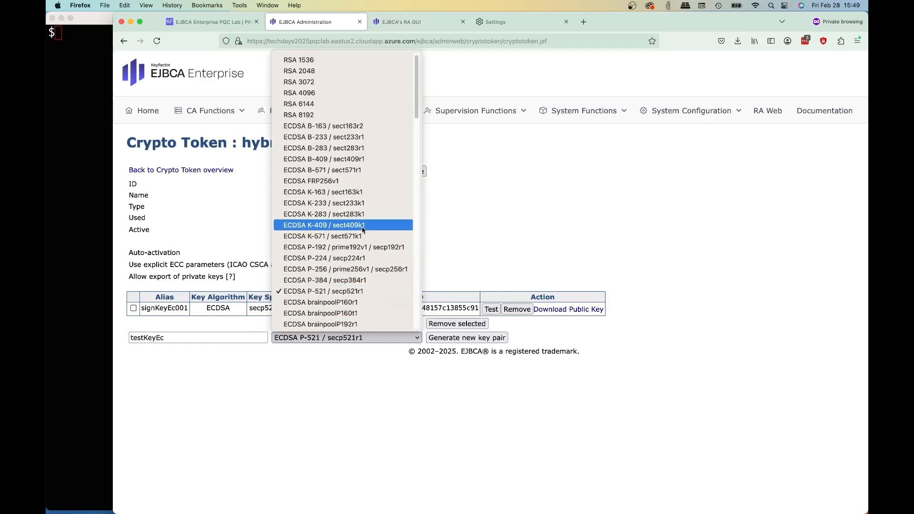
click(333, 269)
click(467, 337)
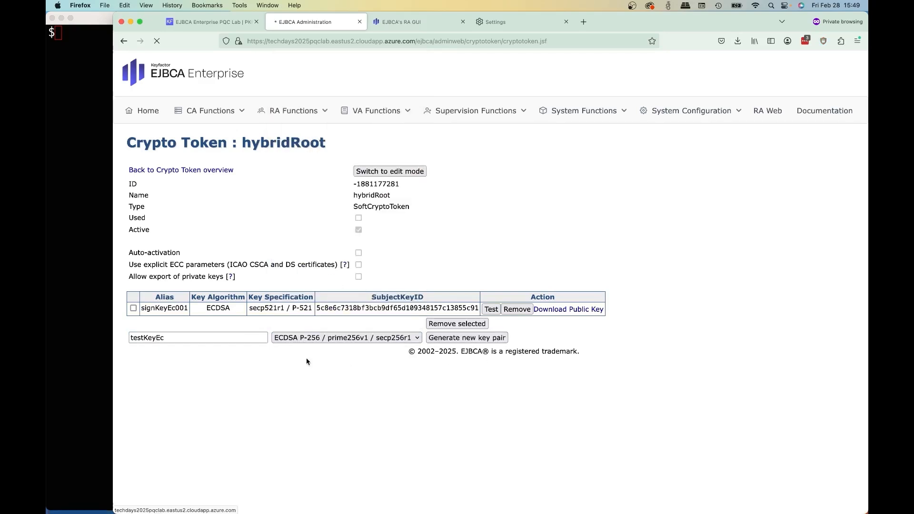
- Generate a key pair with alias defaultKey001 and specification RSA 4096 in the hybridRoot token
click(167, 351)
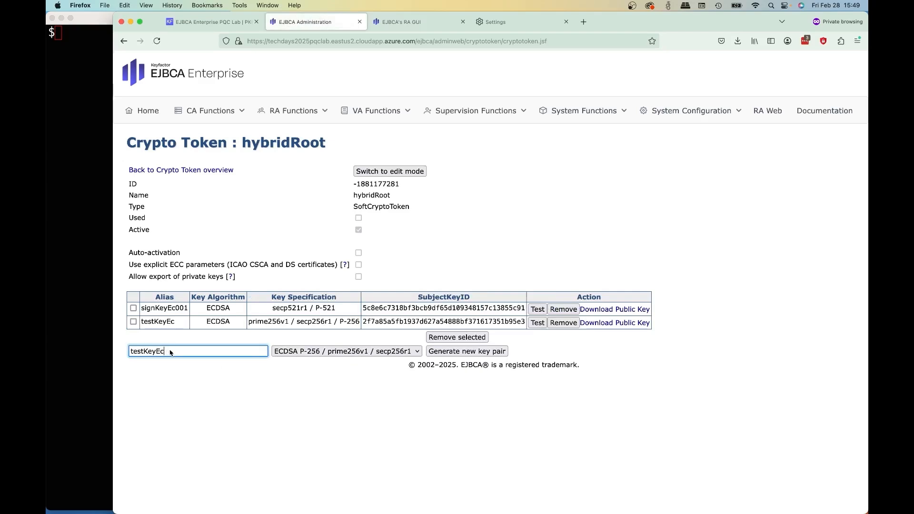
key(BackSpace)
key(BackSpace)
key(Left)
key(Left)
key(Left)
key(shift+Left)
key(shift+Left)
key(shift+Left)
key(shift+Left)
text(default)
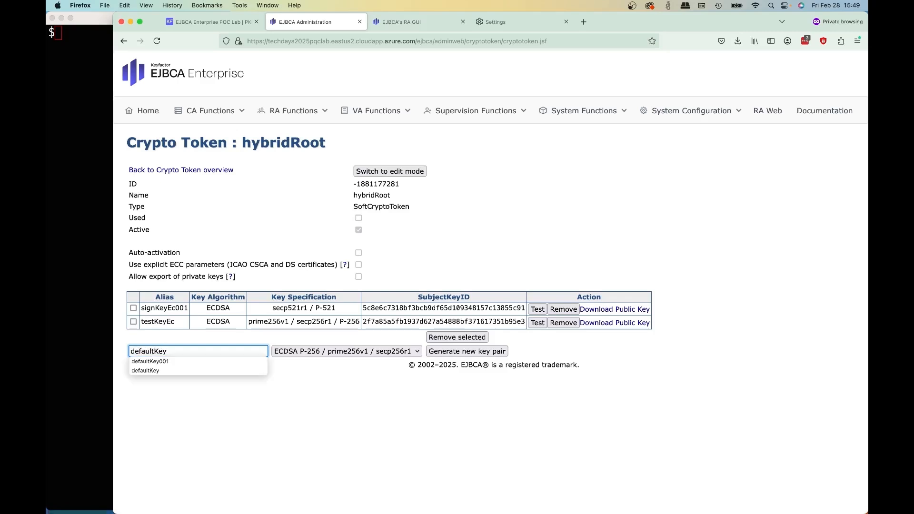
click(167, 362)
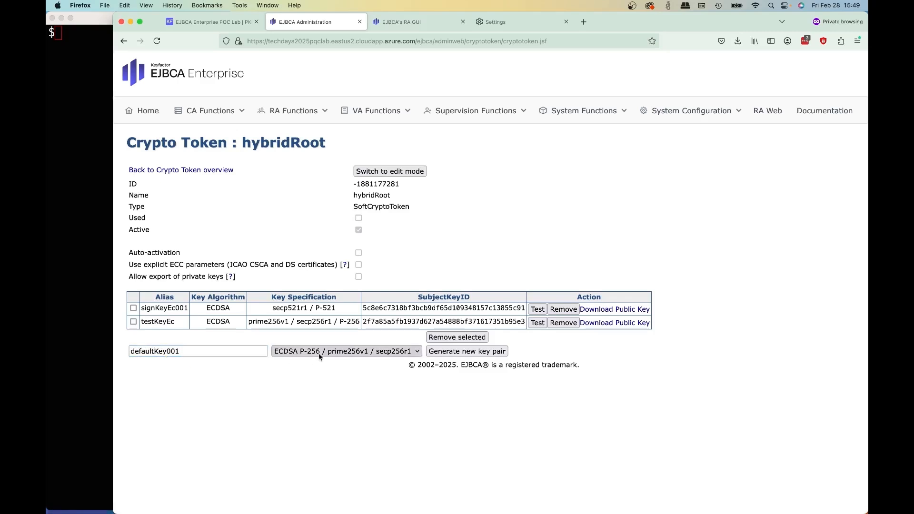
click(317, 356)
click(343, 101)
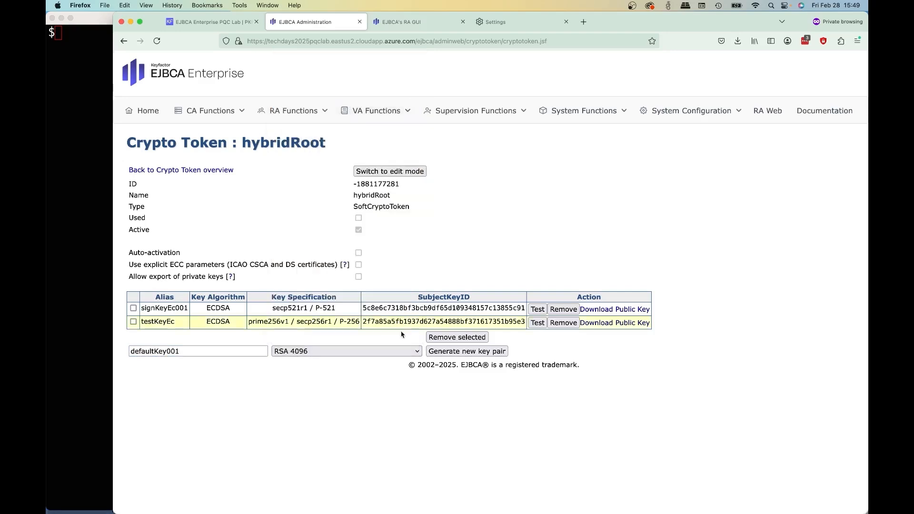
click(467, 351)
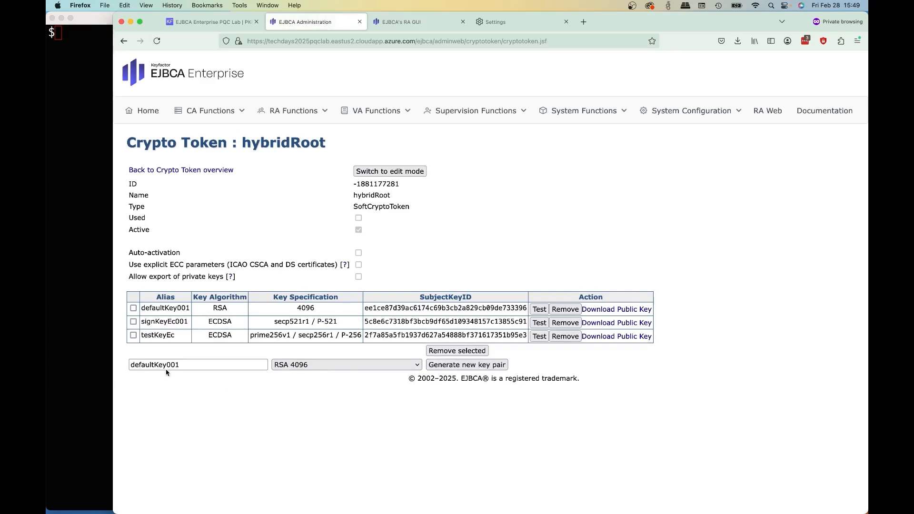
- Generate a key pair with alias signKeyMlDsa001 and specification ML-DSA-87 in the hybridRoot token
click(152, 364)
drag(154, 364, 48, 354)
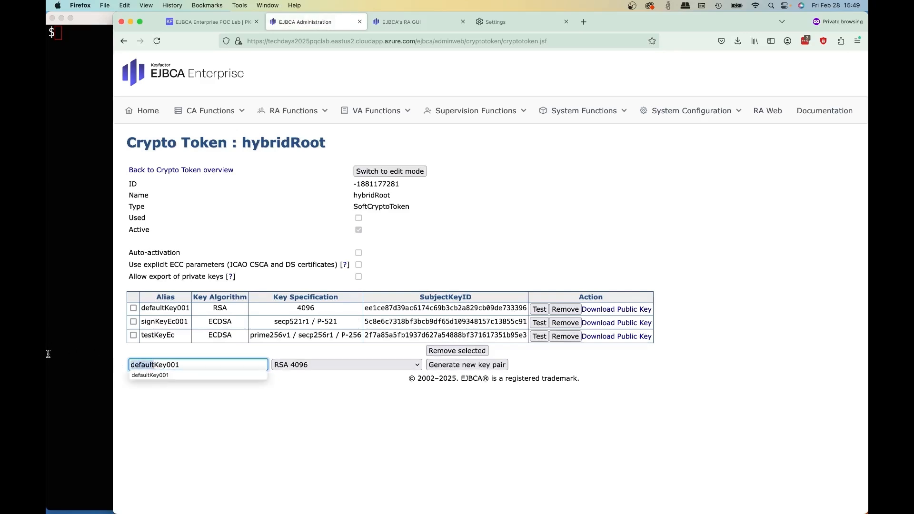
text(signKey)
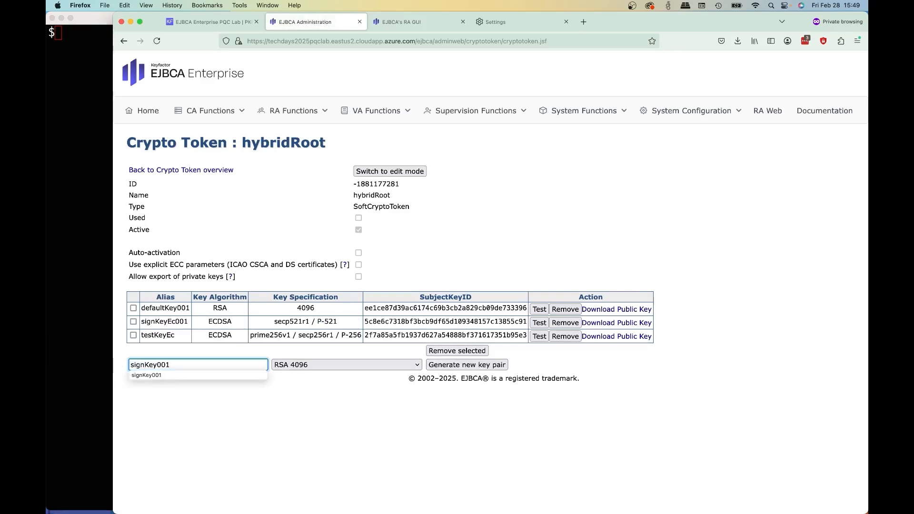
text(M)
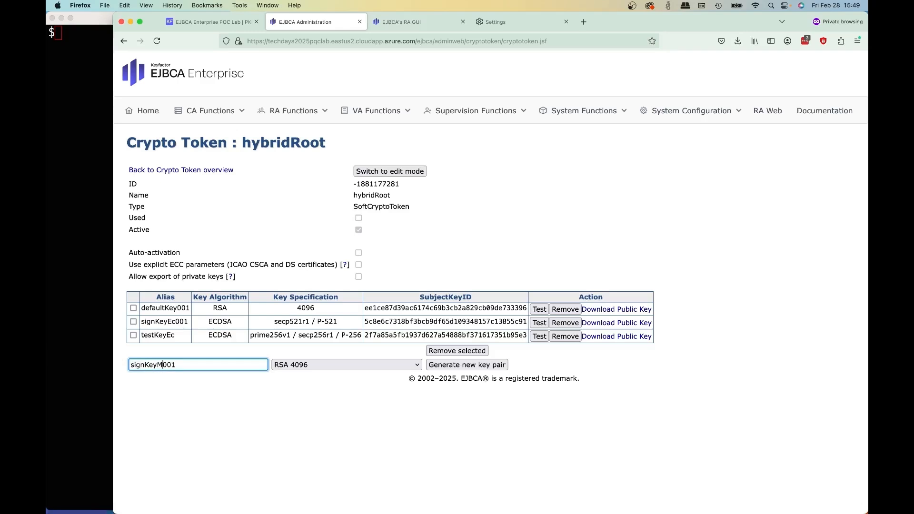
key(Delete)
key(Delete)
key(Delete)
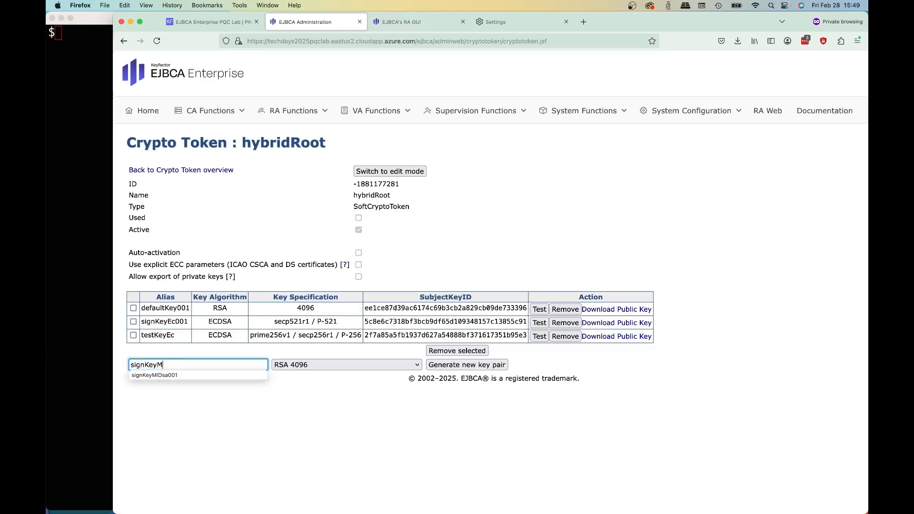
key(Return)
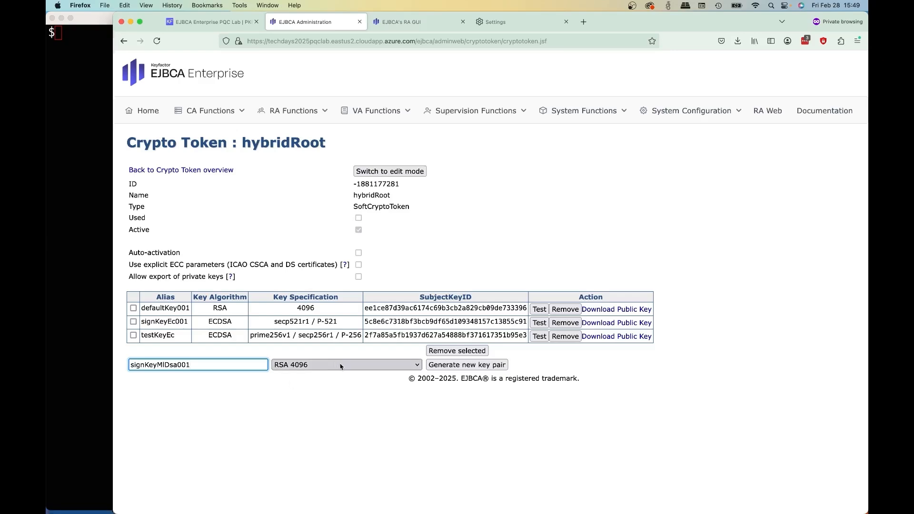
click(363, 368)
scroll(343, 333, down, 15)
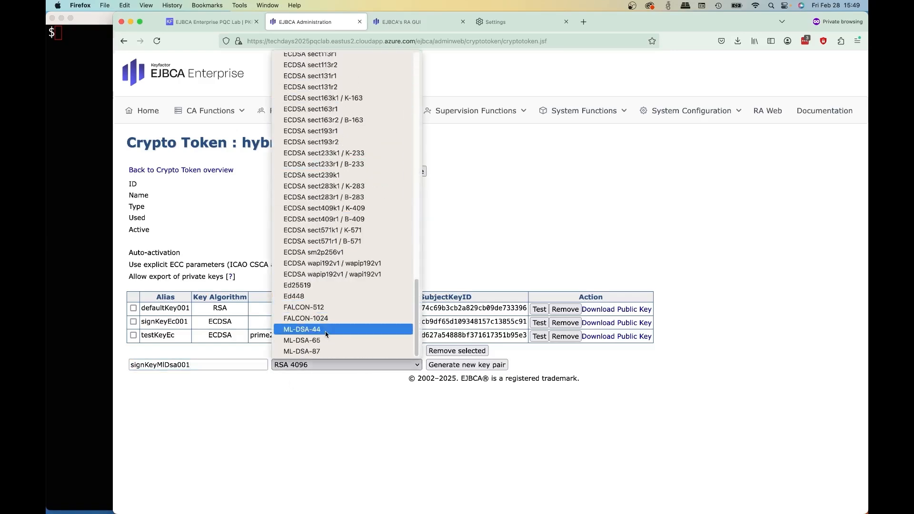
click(327, 352)
click(480, 365)
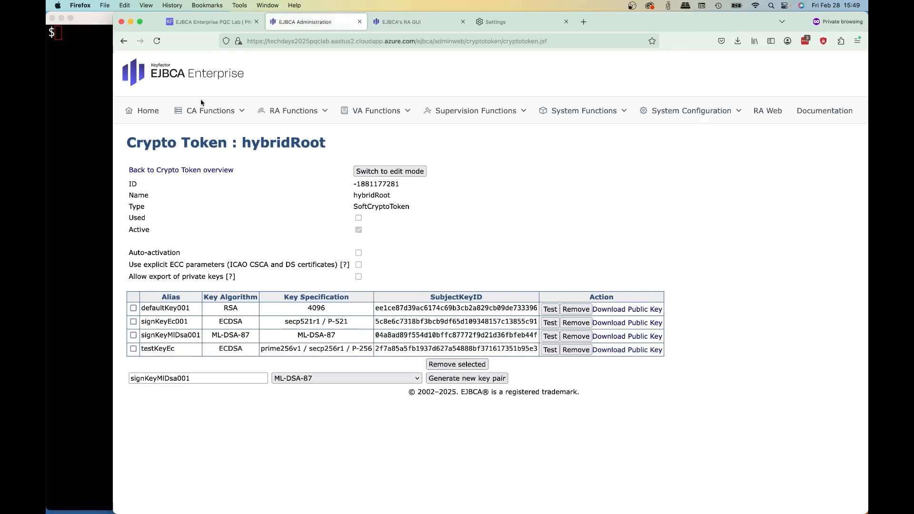
- Create another crypto token named hybridSub with auto-activation enabled, entering and repeating its authentication code
click(202, 171)
key(Left)
key(Left)
key(Left)
key(Left)
key(Left)
key(Left)
key(Left)
key(BackSpace)
key(h)
click(359, 212)
click(376, 248)
text(••••••)
key(Tab)
text(••••••)
click(364, 276)
- Generate hybridSub key pairs signKeyEc001 (ECDSA P-384 / secp384r1), testKeyEc (ECDSA P-256 / secp256r1) and defaultKey001 (RSA 4096)
click(171, 330)
click(347, 330)
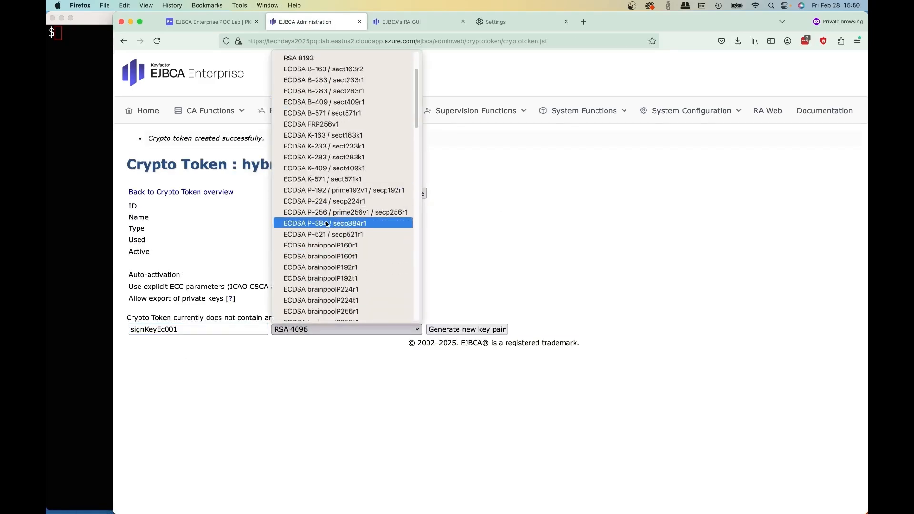
click(347, 351)
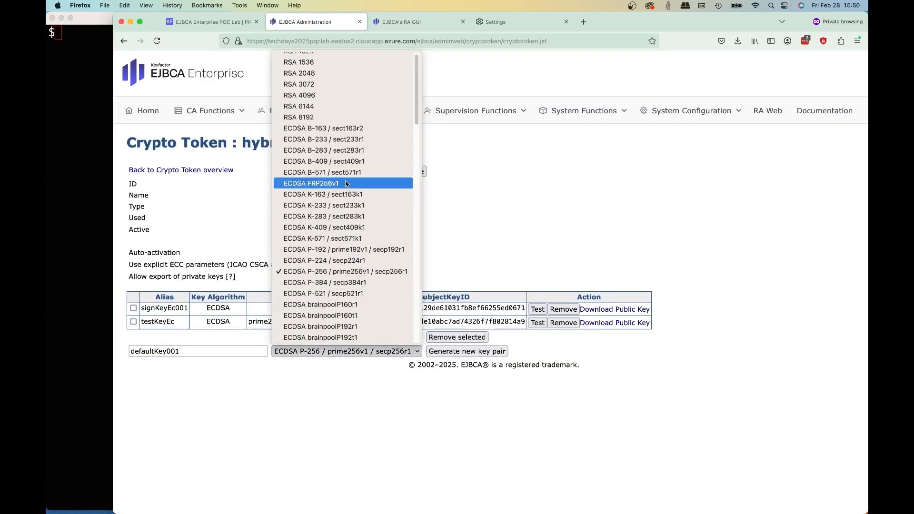
click(299, 96)
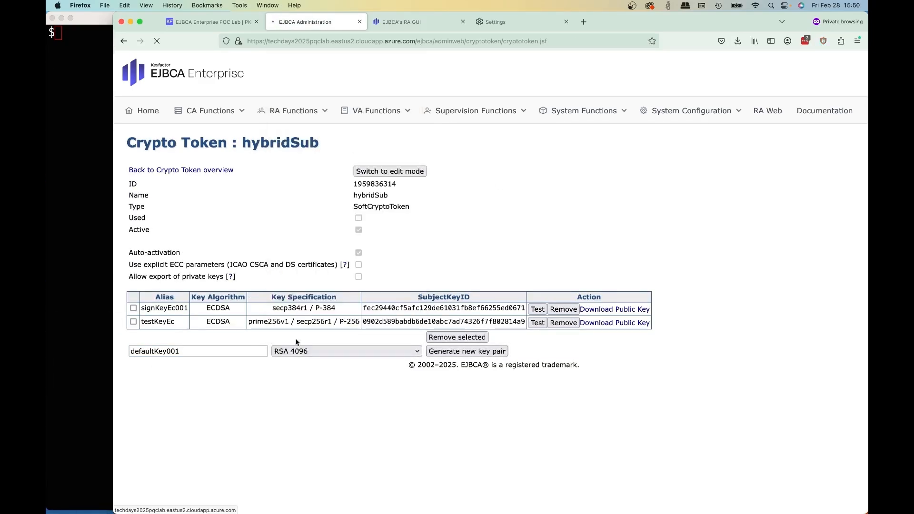
- In the certificate profiles of the CA functions, clone ml-dsa-RootCA-10y as hybrid-ec-ml-dsa-RootCA-10y
click(206, 218)
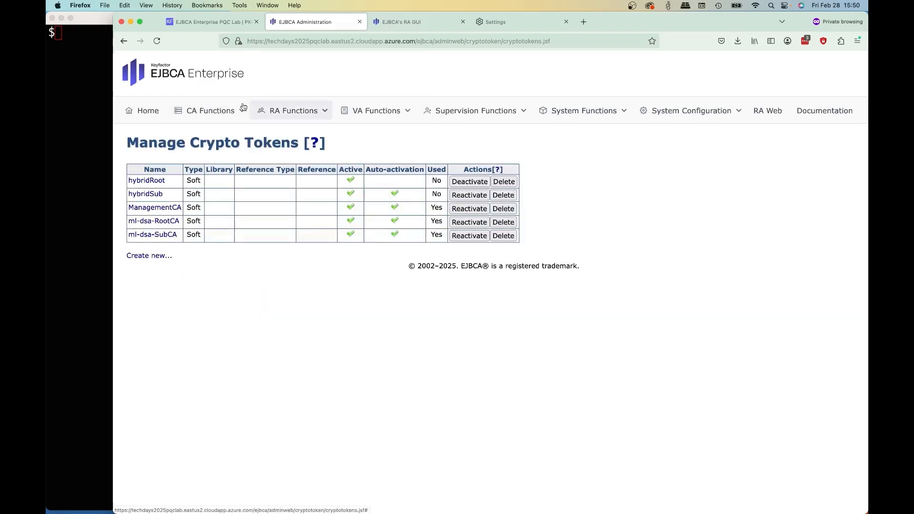
click(221, 112)
click(224, 173)
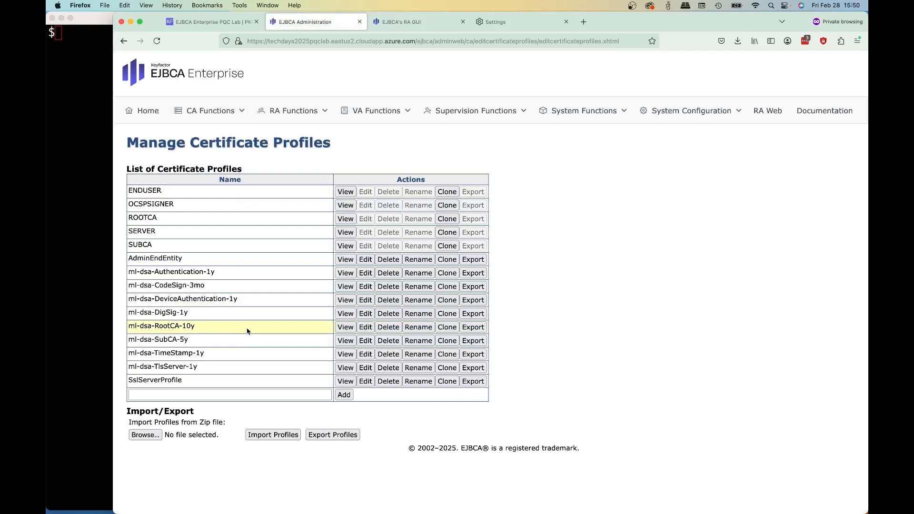
click(446, 327)
click(328, 194)
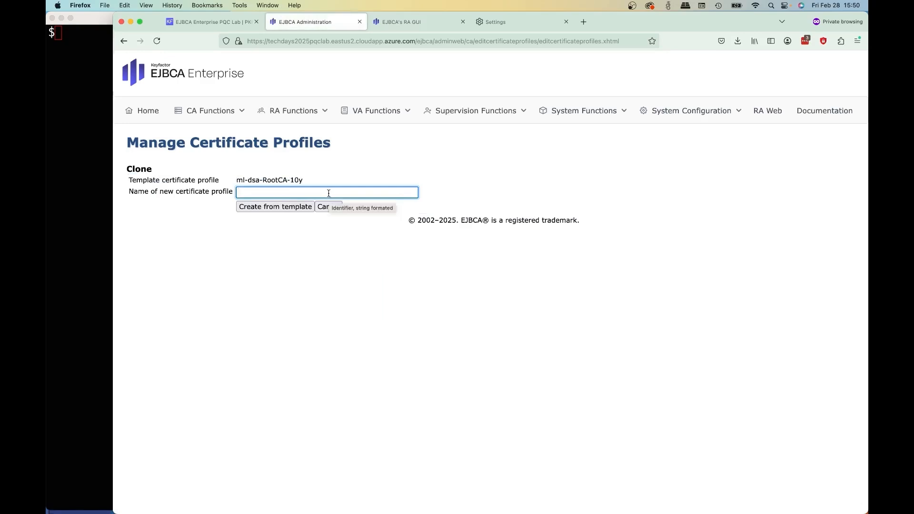
text(h)
click(327, 204)
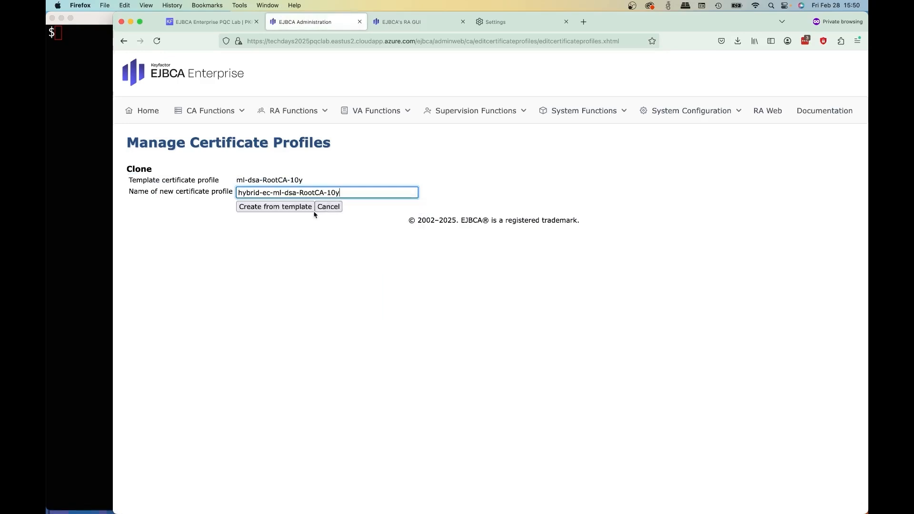
click(305, 207)
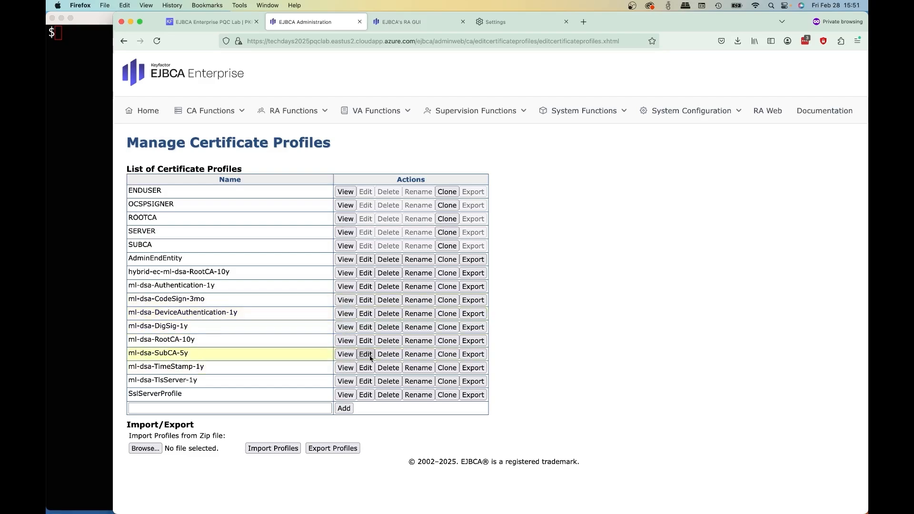
- Clone the ml-dsa-SubCA-5y certificate profile as hybrid-ec-ml-dsa-SubCA-5y
click(442, 353)
click(301, 192)
text(h)
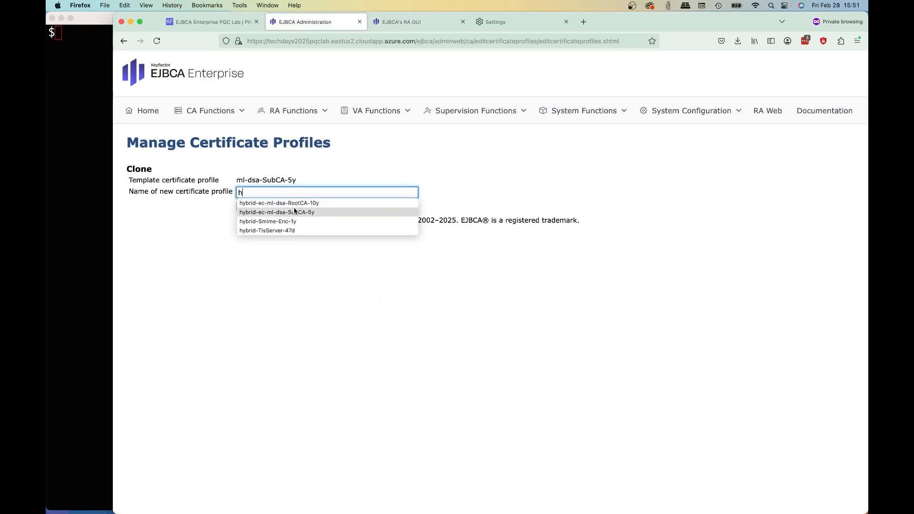
click(295, 212)
click(293, 209)
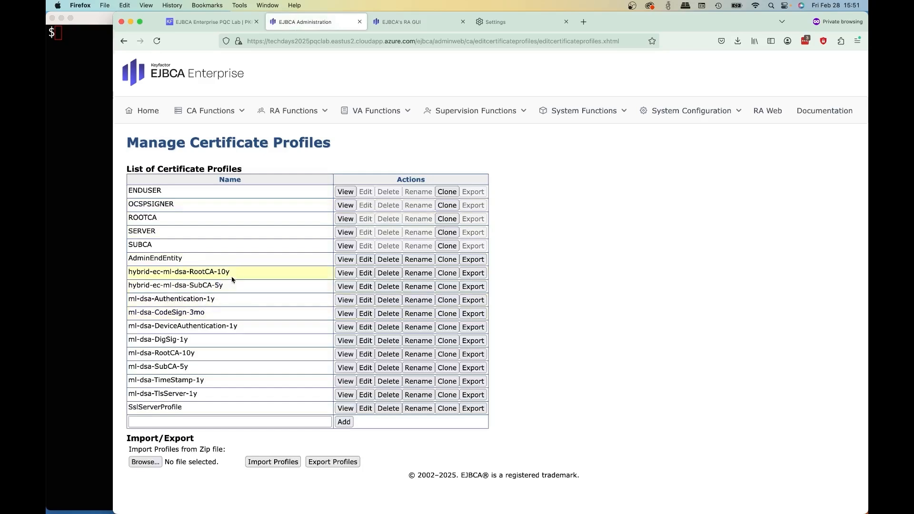
- Edit the hybrid-ec-ml-dsa-RootCA-10y profile to allow only ECDSA keys on the P-521 / secp521r1 curve
click(366, 273)
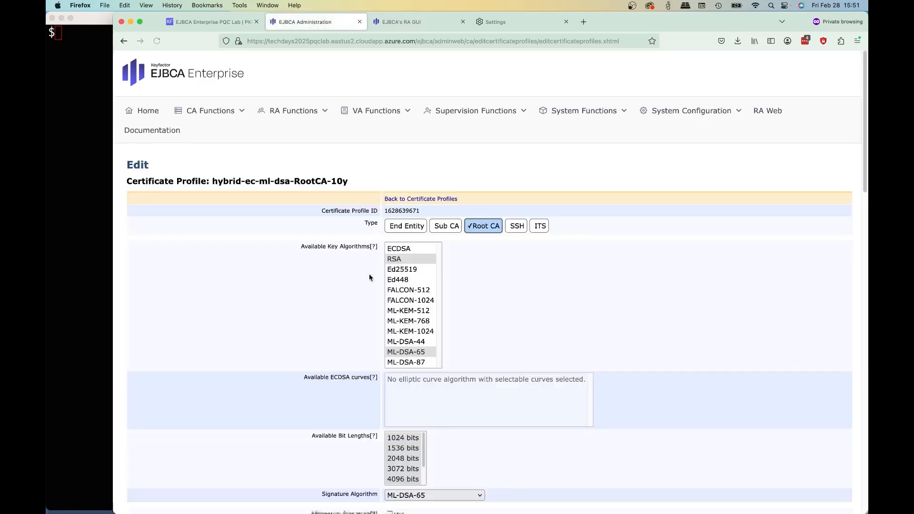
click(404, 249)
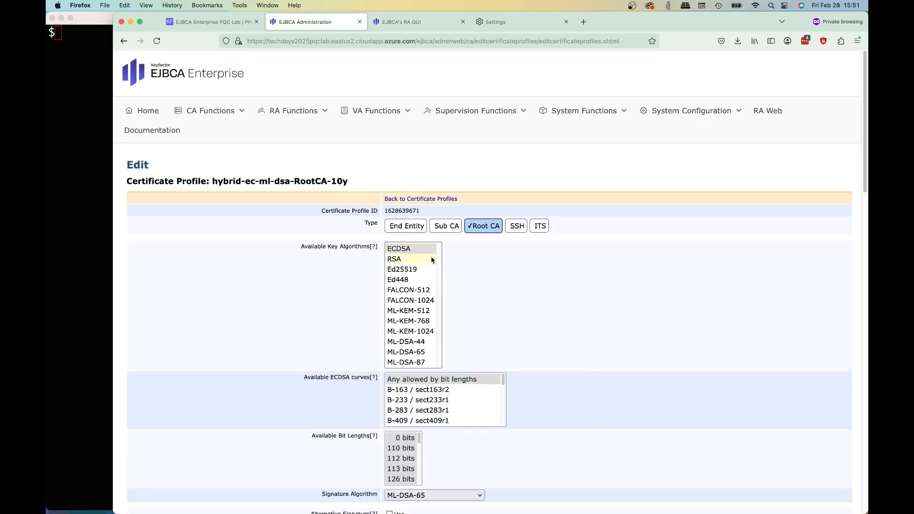
scroll(533, 276, down, 5)
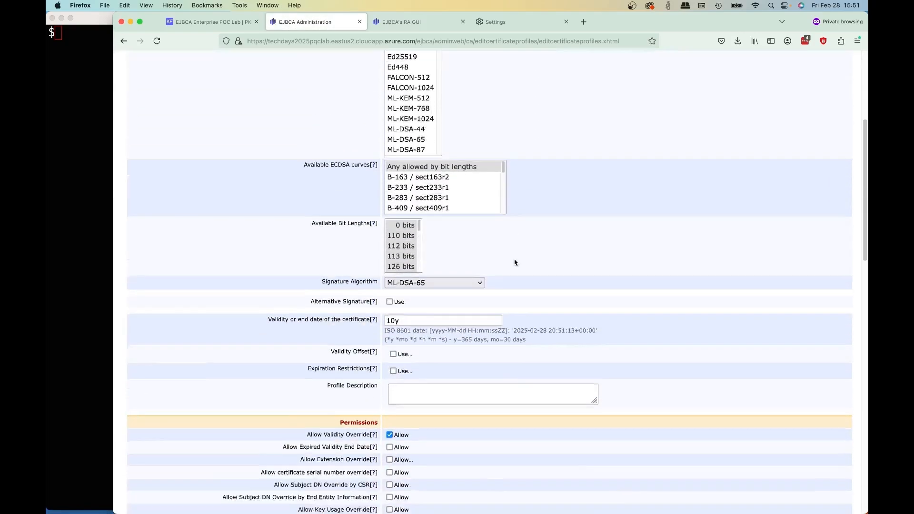
scroll(497, 145, down, 10)
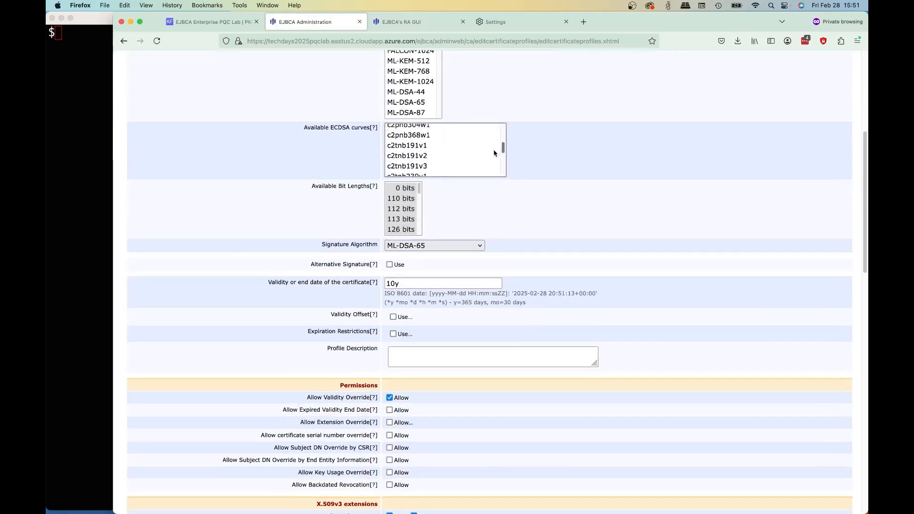
scroll(500, 142, up, 3)
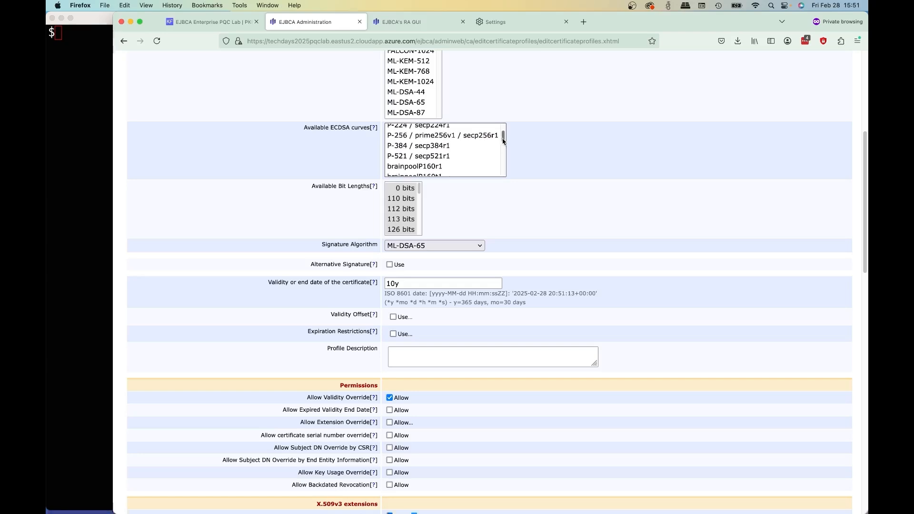
click(465, 148)
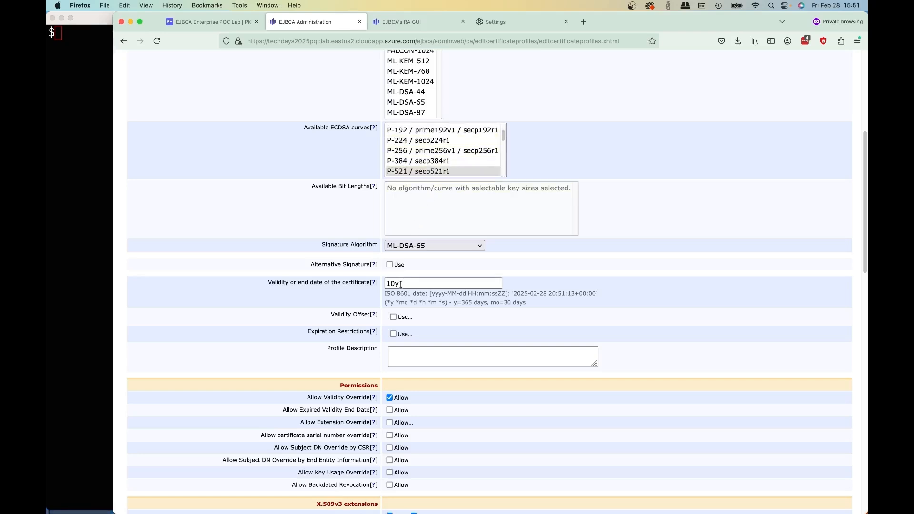
- Set the profile's signature algorithm to SHA512withECDSA and enable the alternative signature with only ML-DSA-87 as alternative key algorithm
click(423, 246)
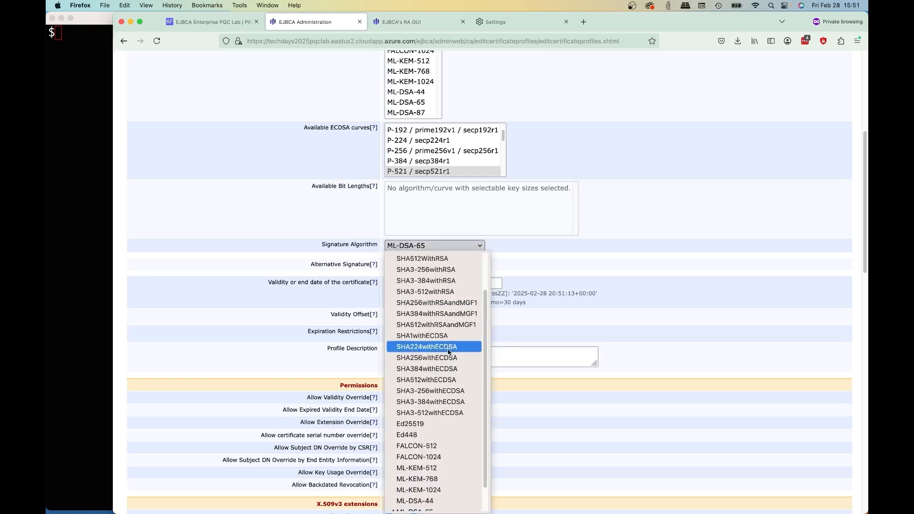
click(445, 381)
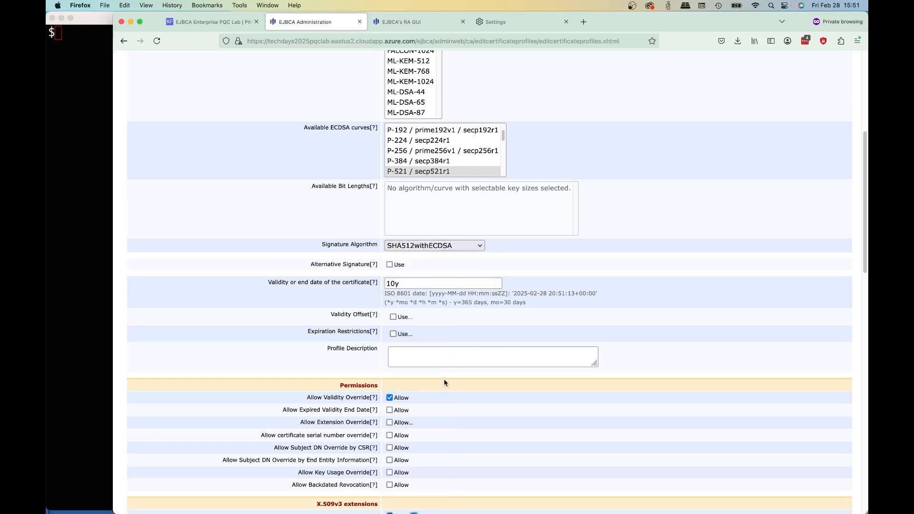
click(396, 266)
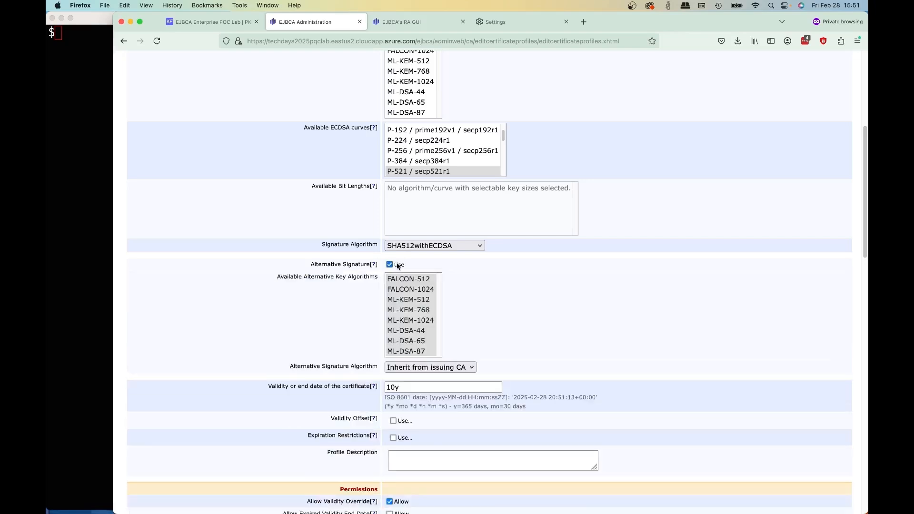
scroll(418, 333, down, 1)
click(417, 343)
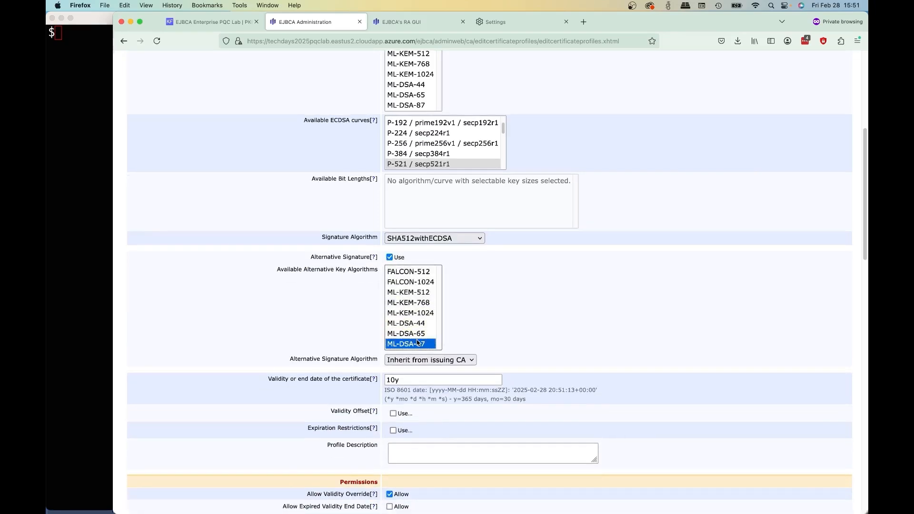
- Set the root profile's alternative signature algorithm to ML-DSA-87 and save the profile
click(418, 363)
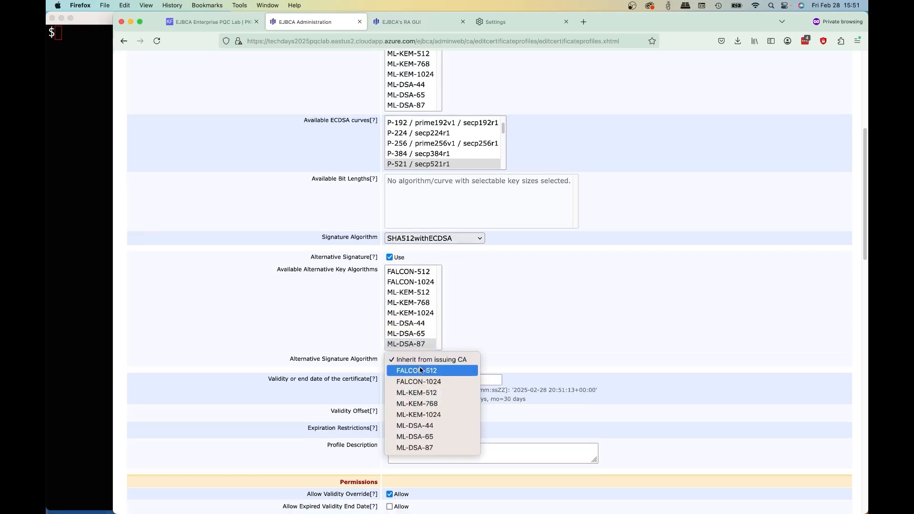
click(438, 449)
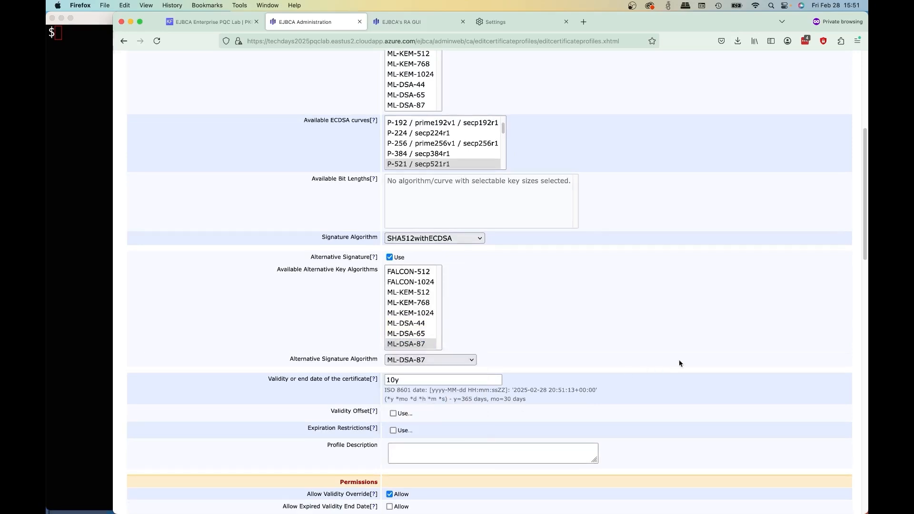
scroll(532, 403, down, 7)
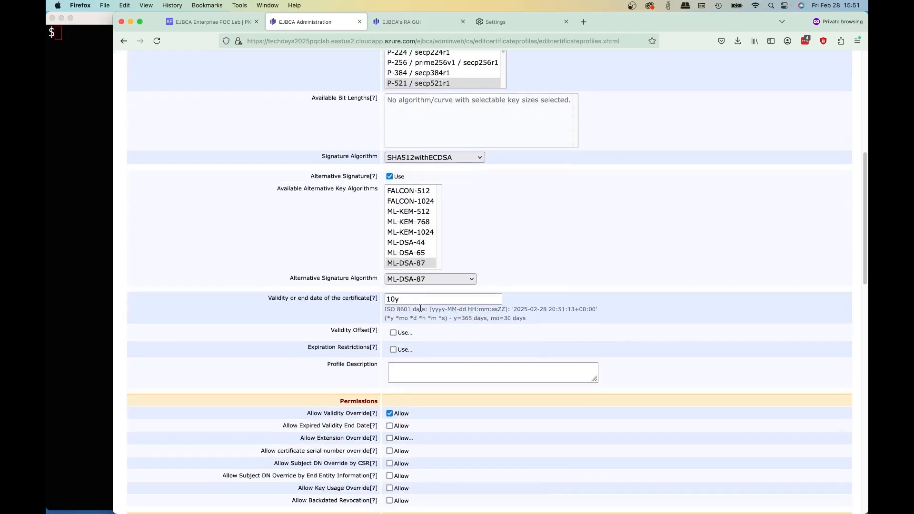
scroll(420, 311, down, 5)
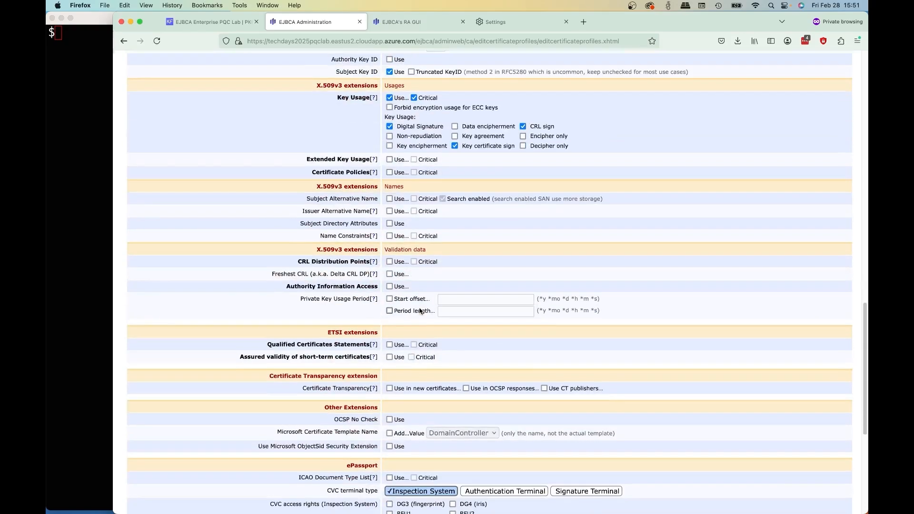
scroll(421, 311, down, 5)
click(395, 484)
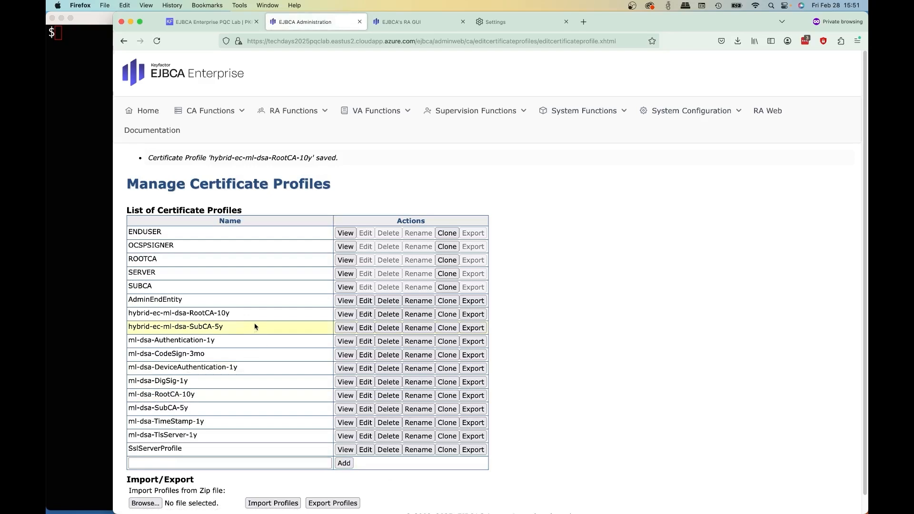
- Edit the hybrid-ec-ml-dsa-SubCA-5y profile to allow only ECDSA keys on the P-384 / secp384r1 curve
click(365, 327)
click(417, 249)
drag(502, 380, 501, 385)
scroll(447, 411, down, 2)
click(447, 412)
- Set the SubCA profile's signature algorithm to Inherit from issuing CA
scroll(620, 394, down, 3)
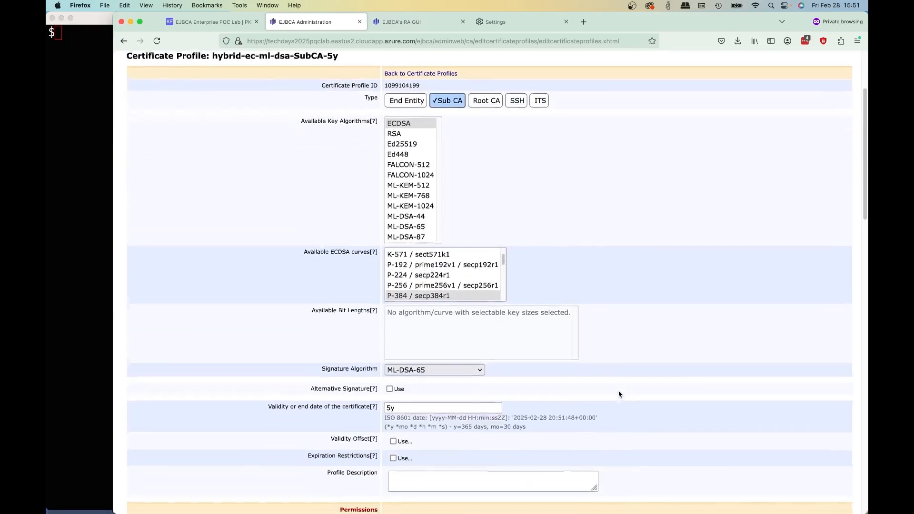
scroll(619, 393, down, 2)
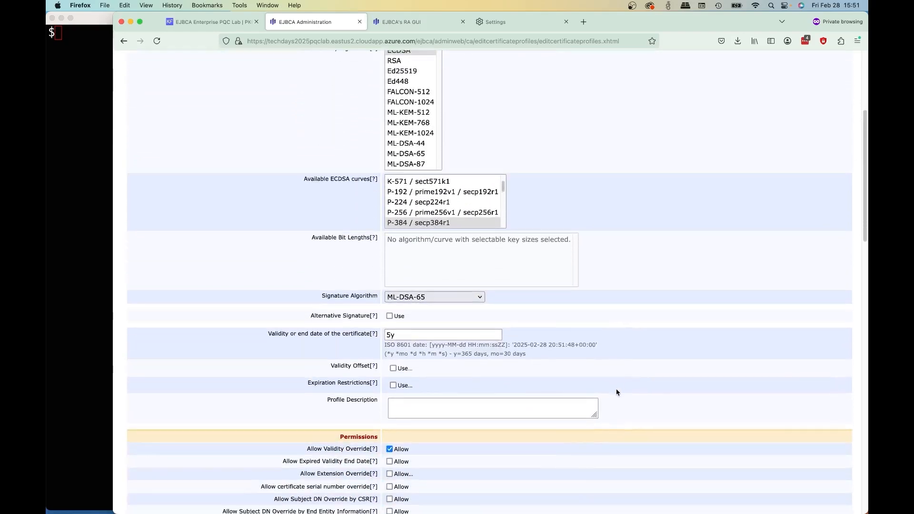
click(456, 299)
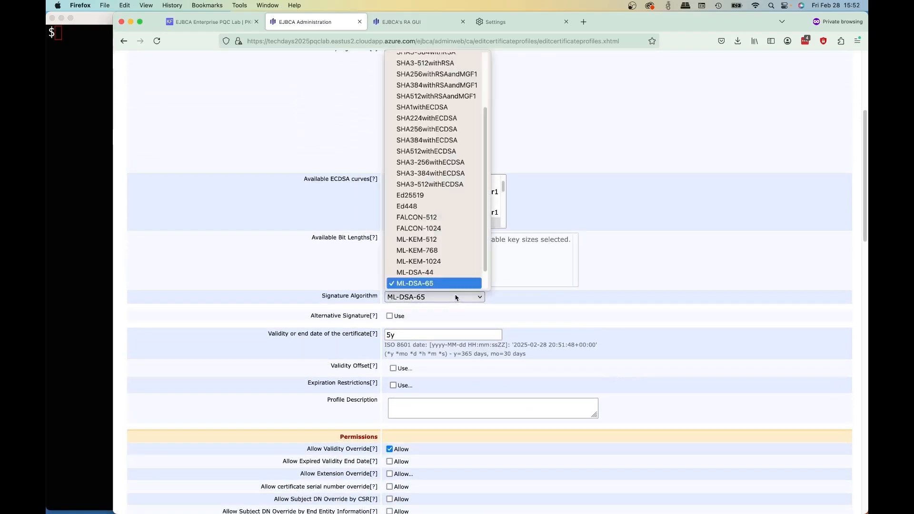
scroll(457, 252, up, 3)
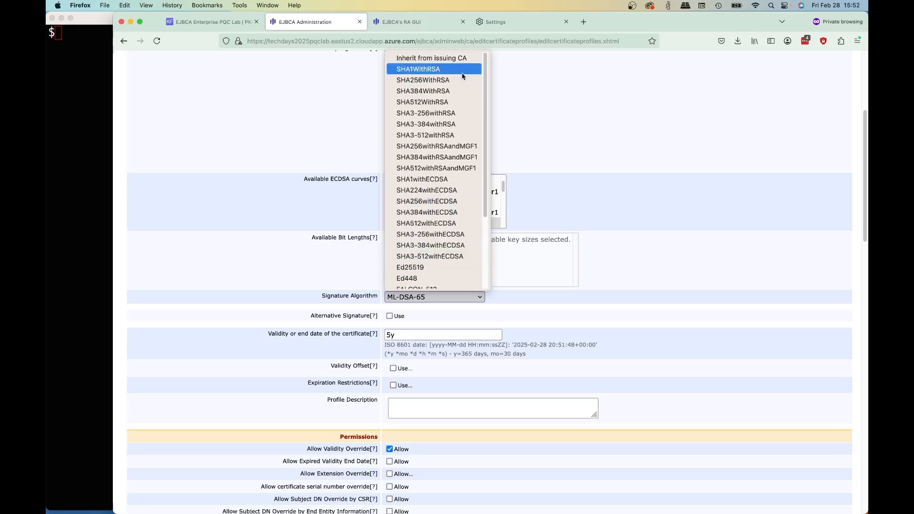
click(443, 58)
- Enable the alternative signature with only ML-DSA-65 as alternative key algorithm and save the SubCA profile
scroll(389, 256, down, 2)
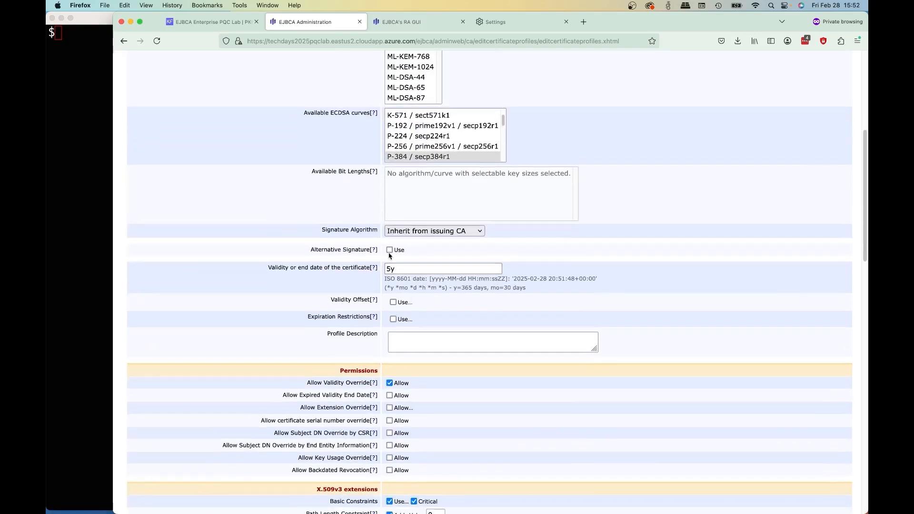
click(389, 251)
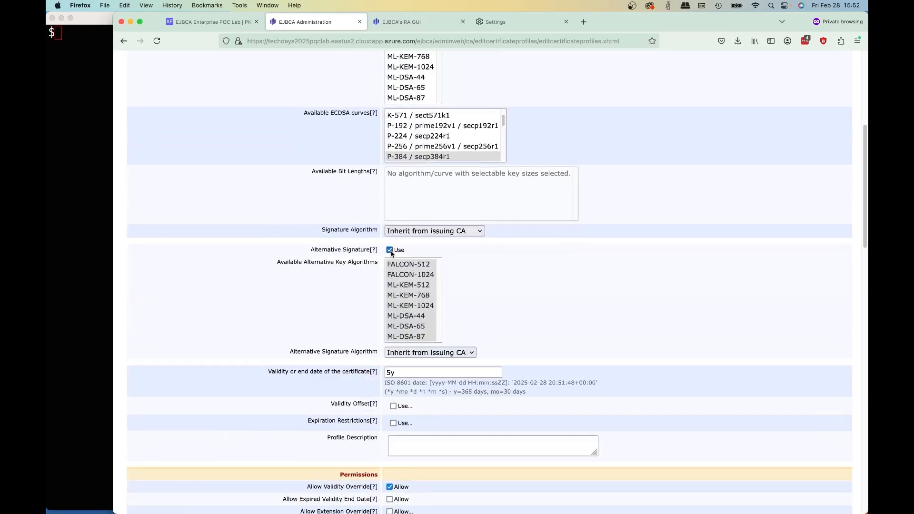
click(406, 327)
click(500, 373)
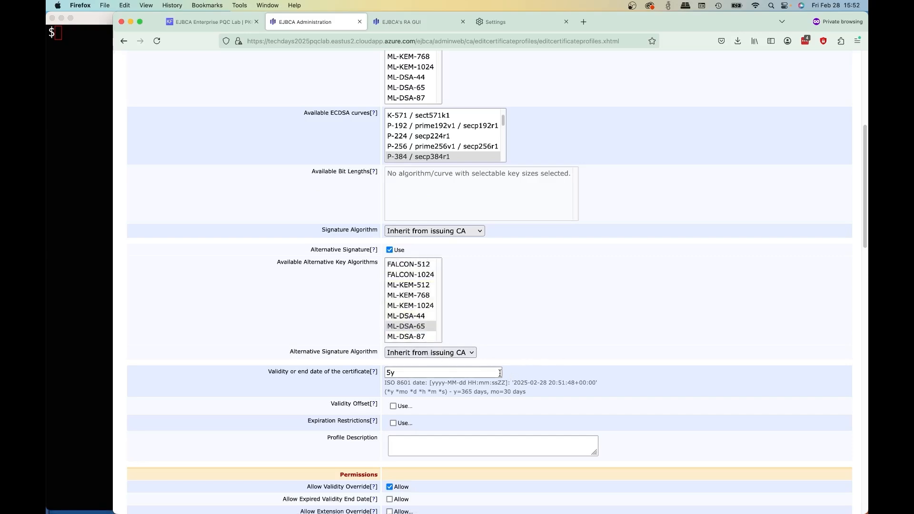
scroll(524, 353, down, 10)
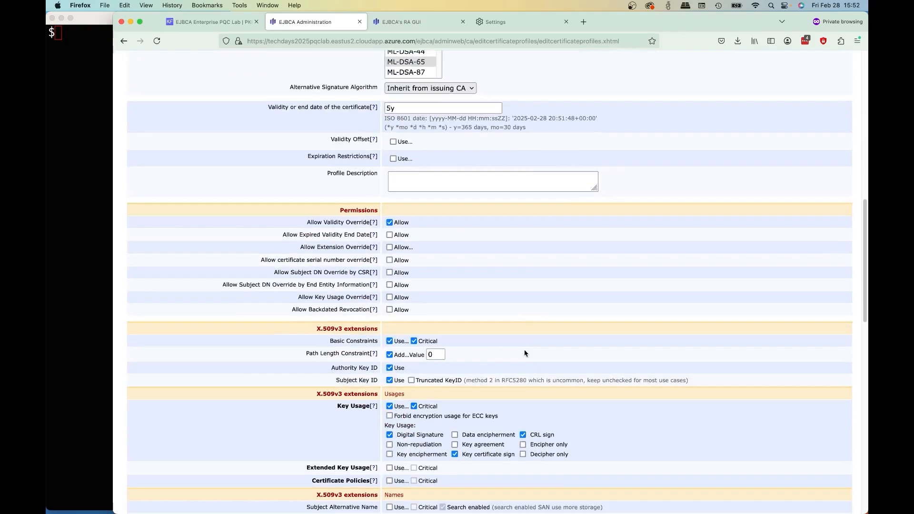
scroll(524, 352, down, 14)
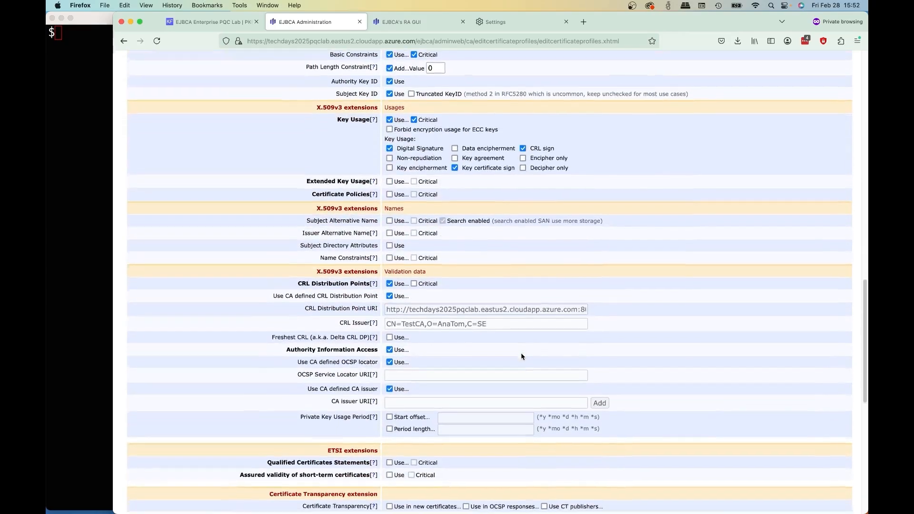
scroll(522, 356, down, 8)
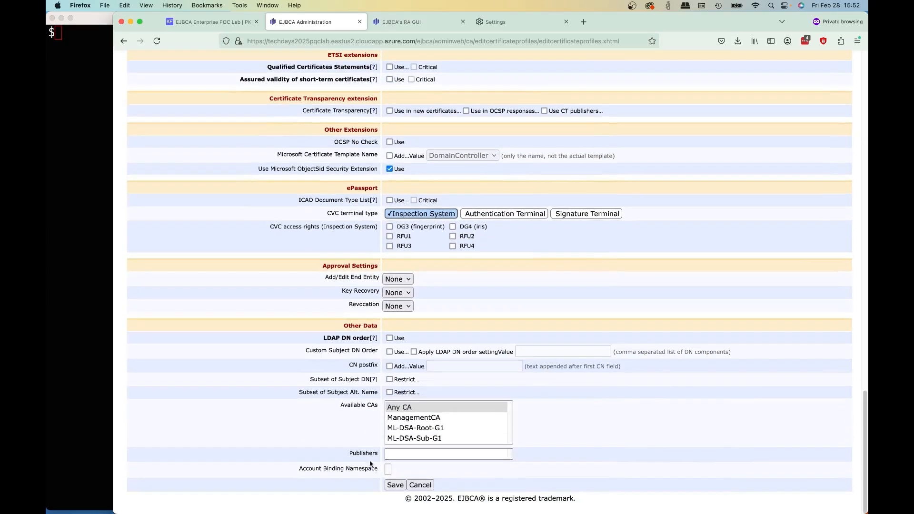
click(387, 484)
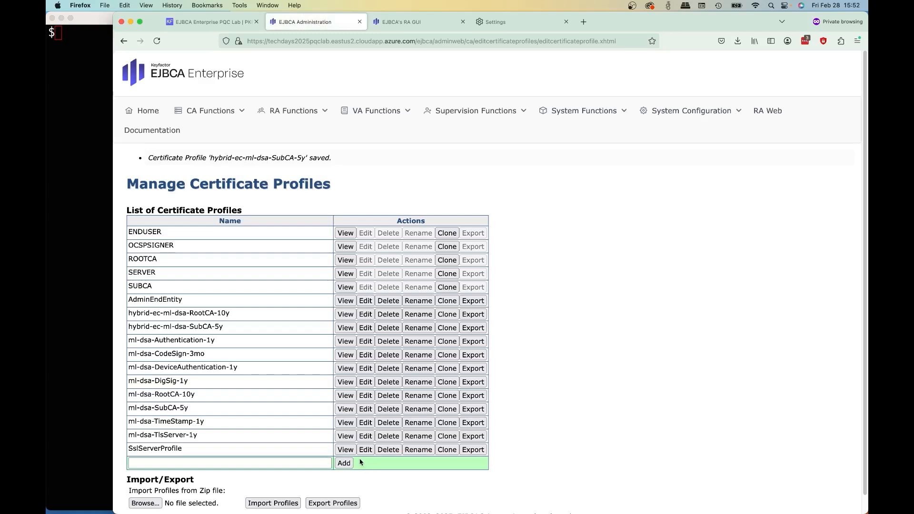
- In the certification authorities of the CA functions, start creating a CA named Hybrid-Root-G1
scroll(281, 424, down, 1)
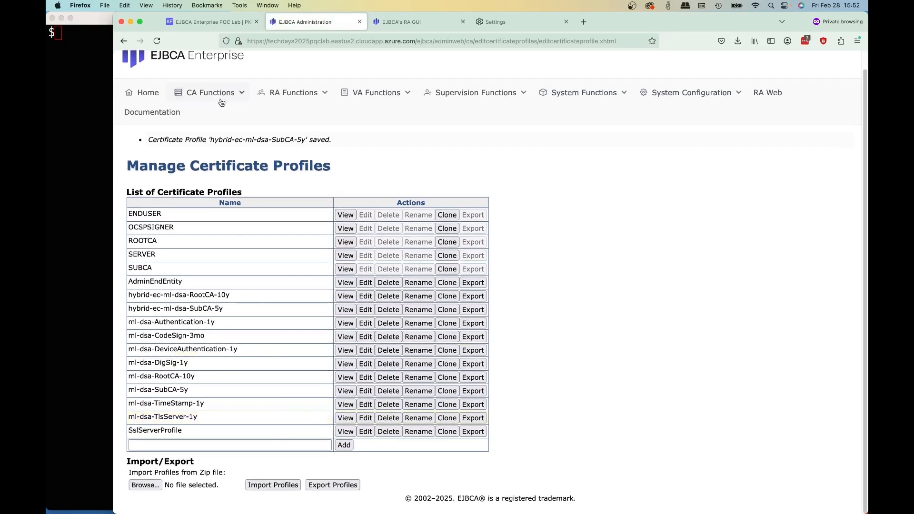
mouse_move(221, 98)
click(213, 174)
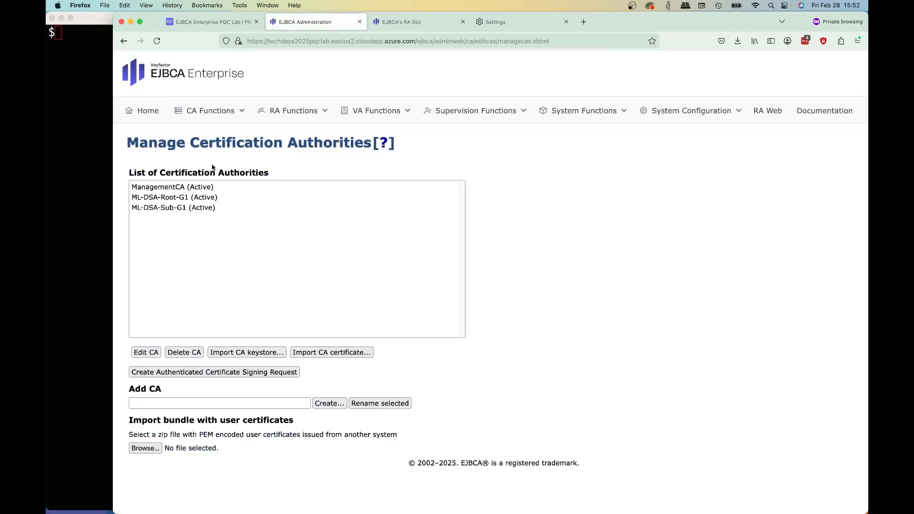
click(213, 403)
text(h)
click(165, 423)
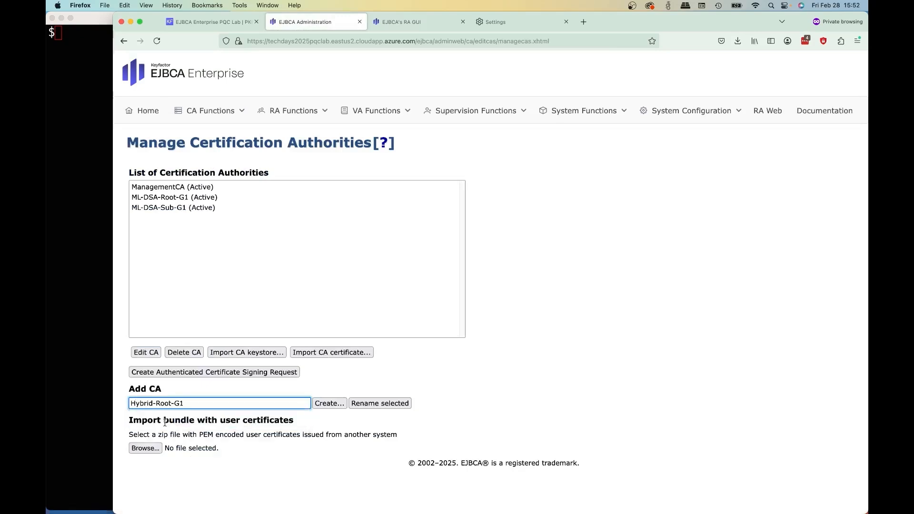
click(329, 403)
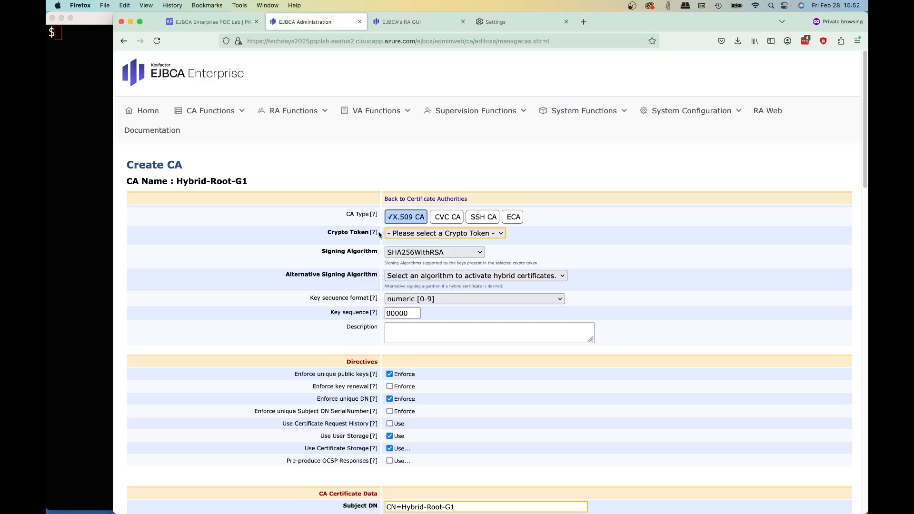
- Assign the hybridRoot crypto token, with SHA512withECDSA as signing algorithm and ML-DSA-87 as alternative signing algorithm
click(457, 237)
click(431, 255)
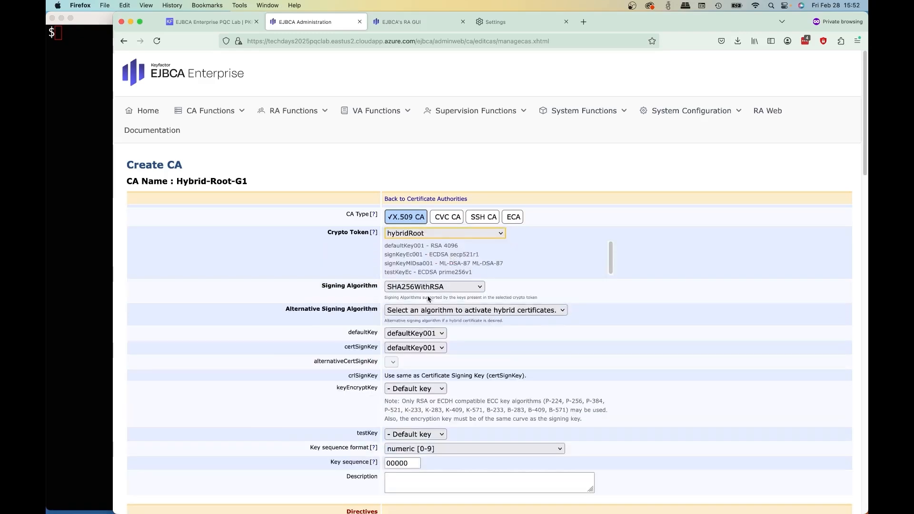
click(467, 287)
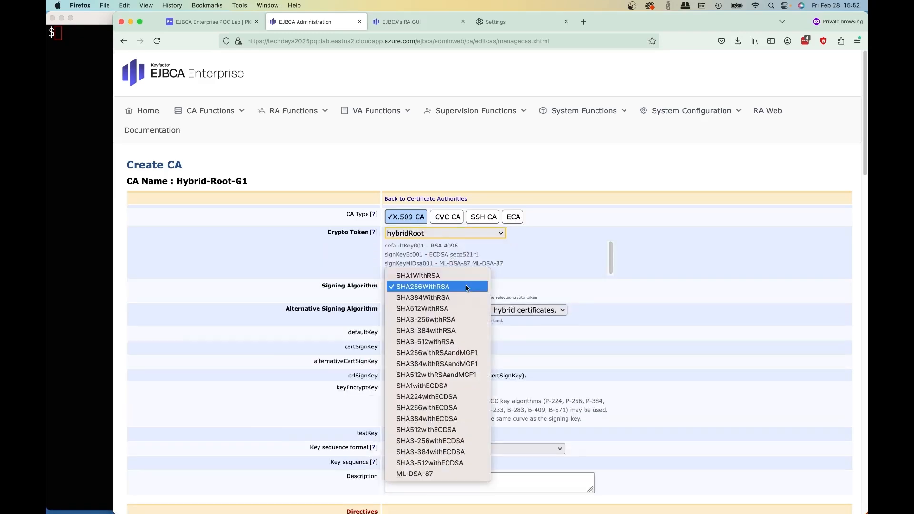
click(453, 429)
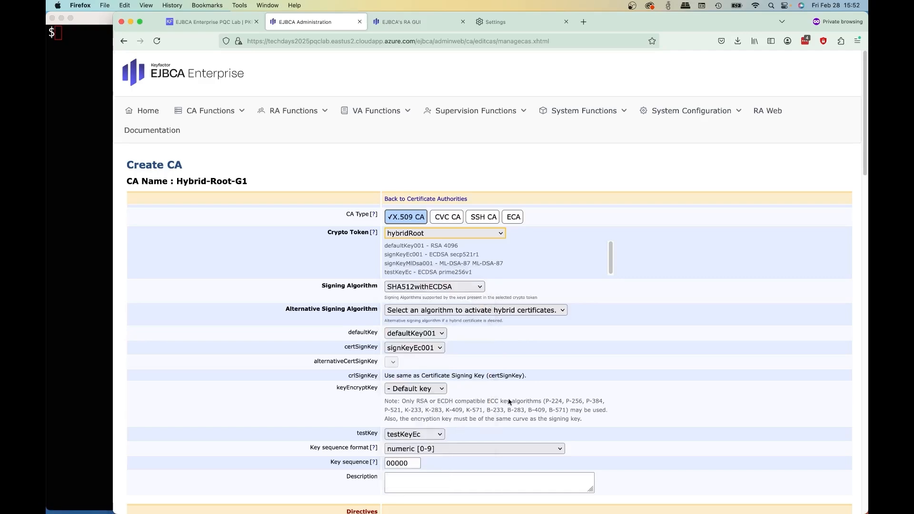
scroll(540, 375, down, 5)
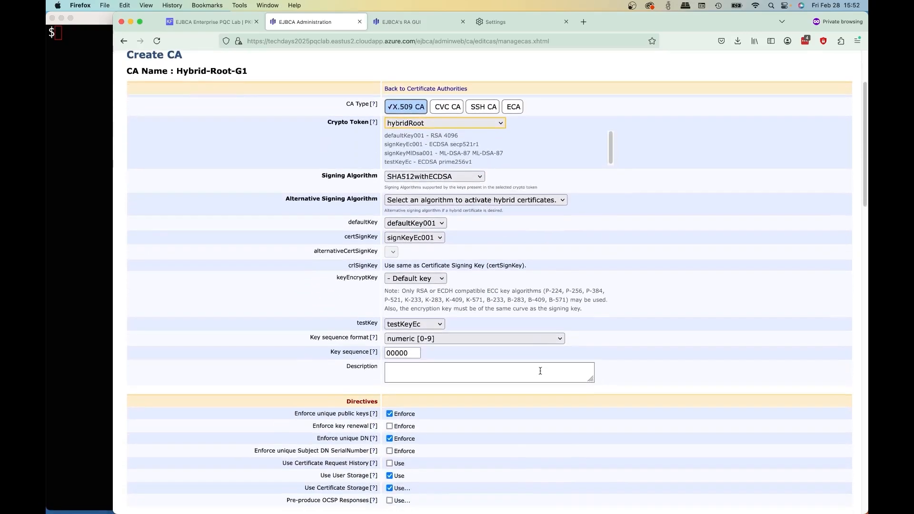
click(422, 202)
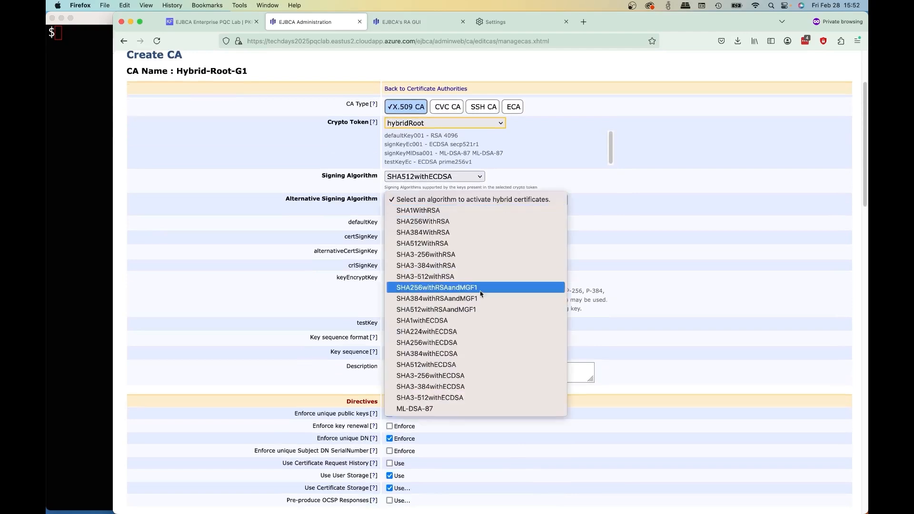
click(463, 408)
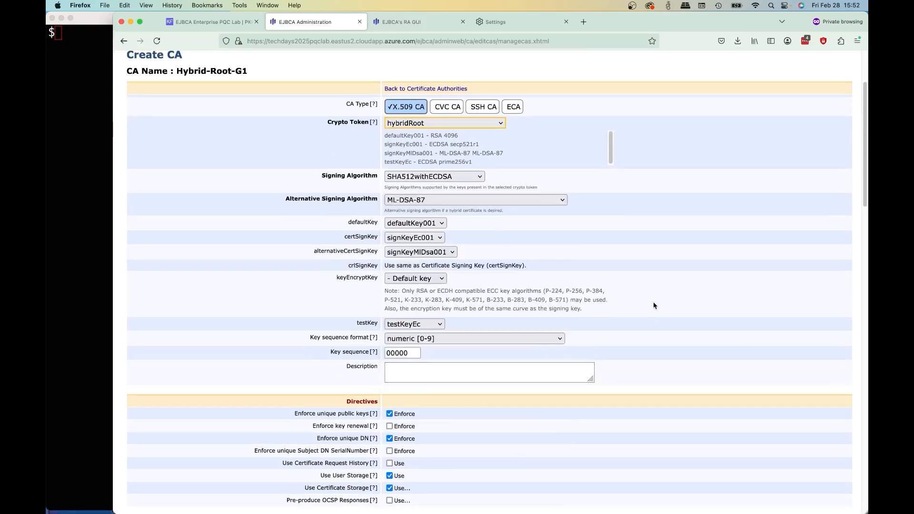
- Replace the root CA's subject DN with the prepared one ending in G1,OU=Certification Authorities,O=Tech Days 2025,C=ZZ
scroll(653, 305, down, 8)
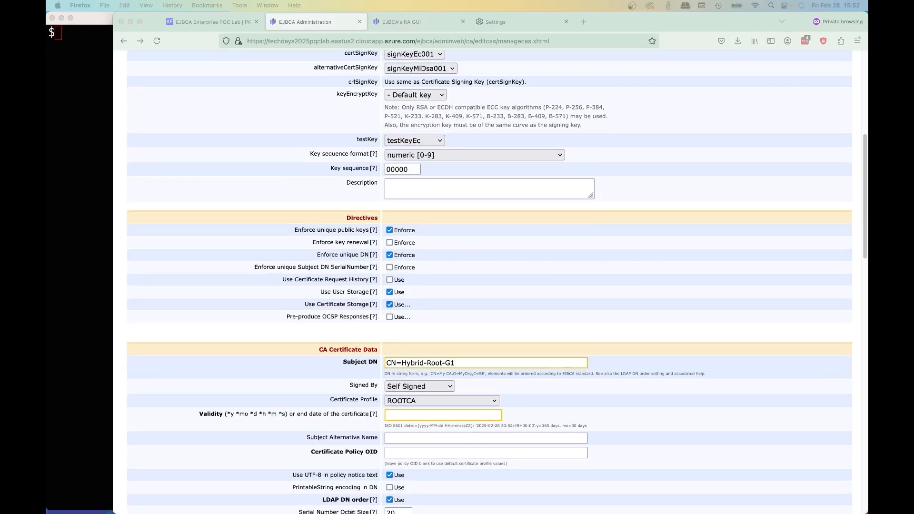
click(467, 334)
scroll(471, 305, down, 4)
click(482, 261)
key(super+a)
key(super+v)
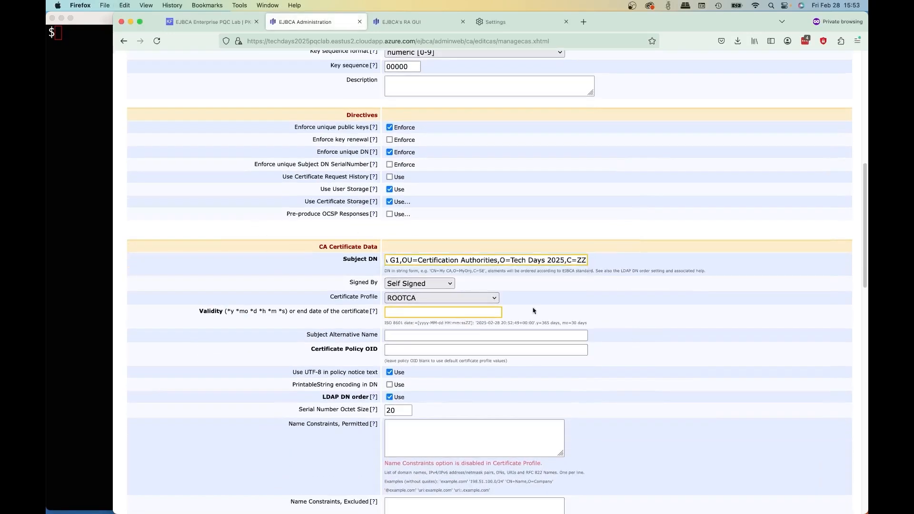
- Assign the hybrid-ec-ml-dsa-RootCA-10y certificate profile to the root CA and set its validity to 10y
click(450, 298)
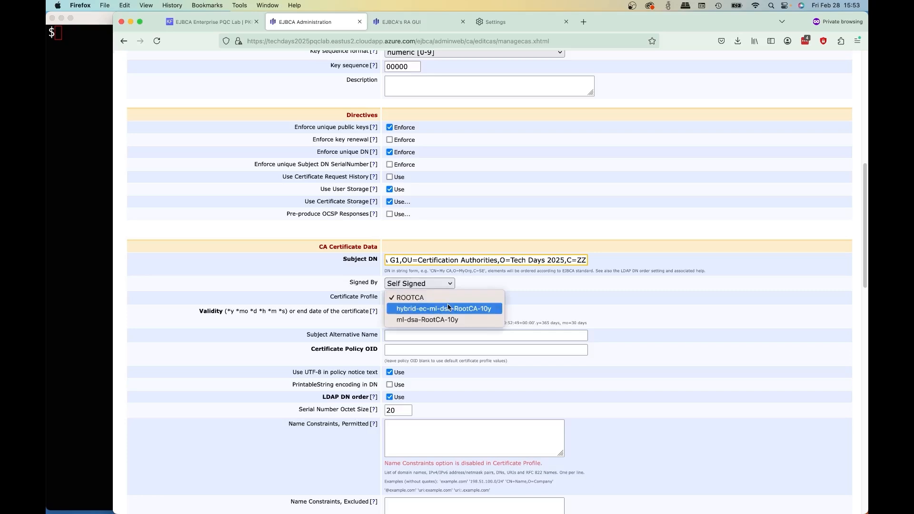
click(446, 307)
click(435, 314)
text(10)
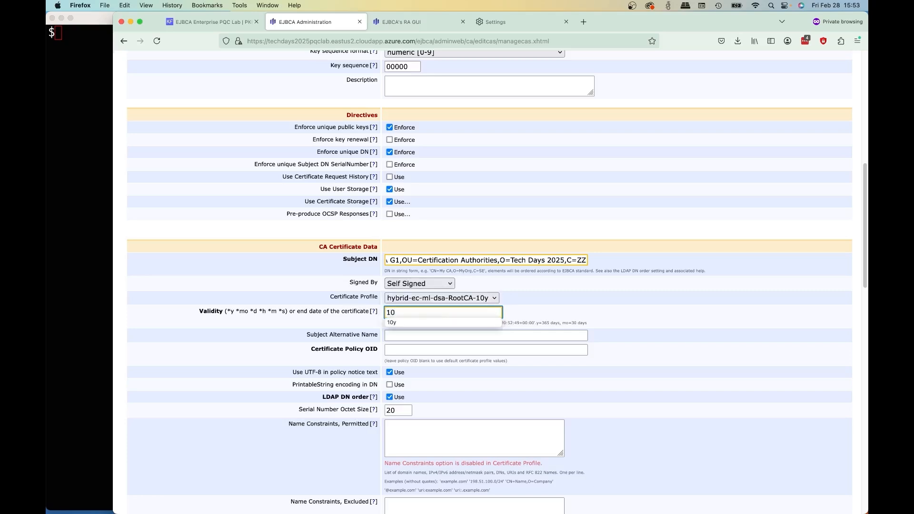
- Turn off LDAP DN order and set the CRL expire period to 1y
click(387, 399)
scroll(486, 382, down, 7)
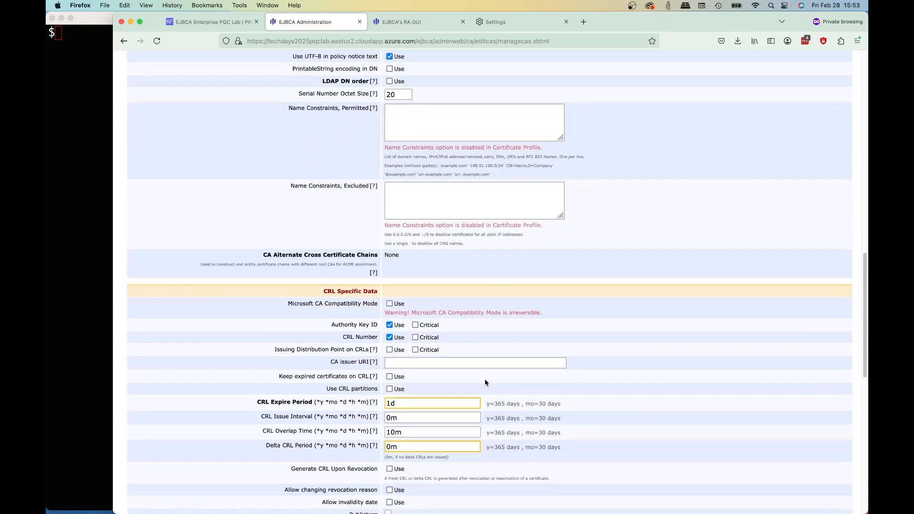
scroll(486, 383, down, 3)
click(412, 301)
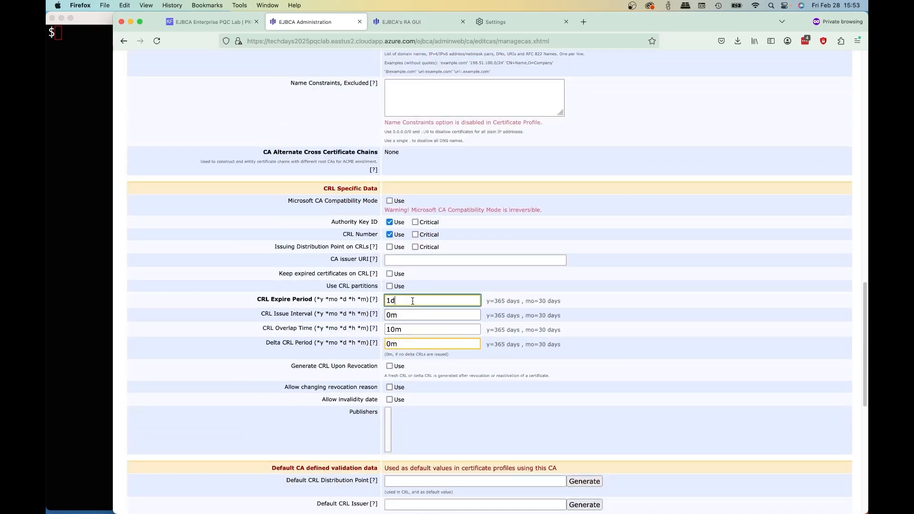
key(BackSpace)
text(y)
click(517, 287)
- Create the Hybrid-Root-G1 CA with the remaining settings left at their defaults
scroll(516, 301, down, 6)
scroll(494, 300, down, 4)
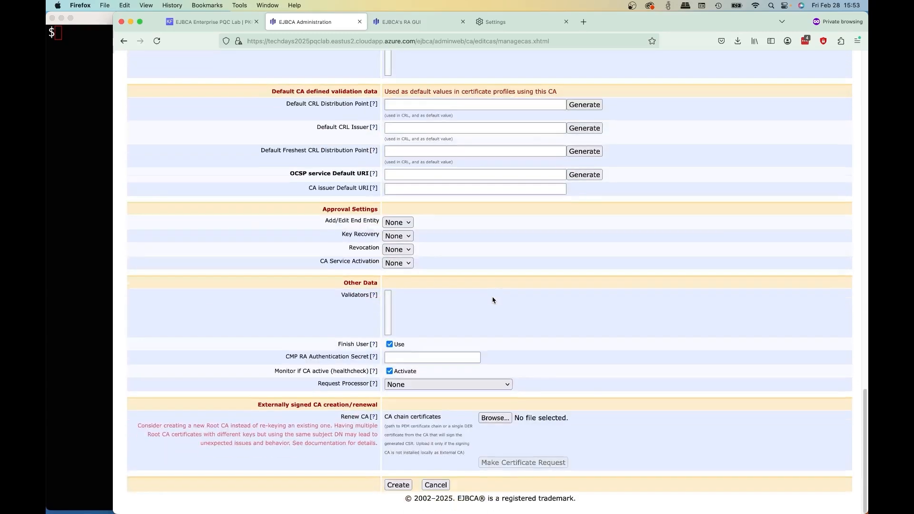
click(398, 485)
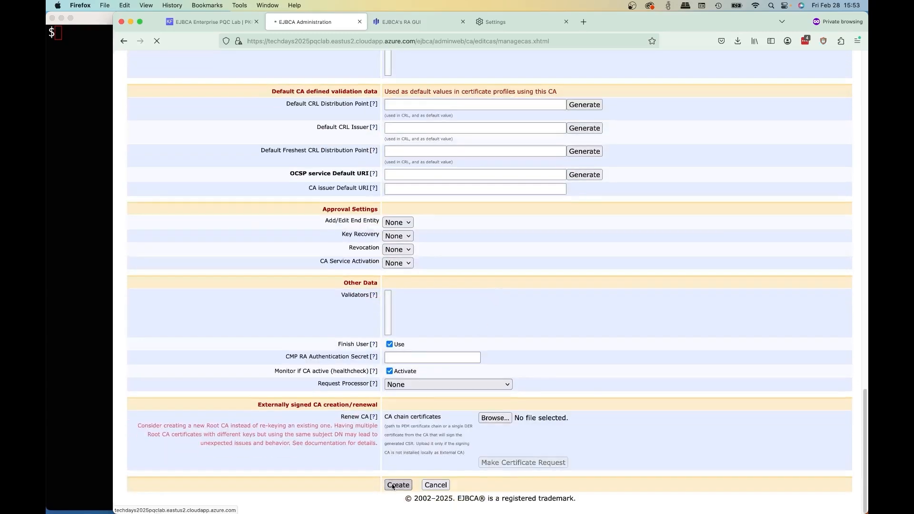
- Load the server's ejbca/publicweb/certificates/search.cgi page in place of the browser's Settings page
drag(435, 41, 235, 35)
key(super+c)
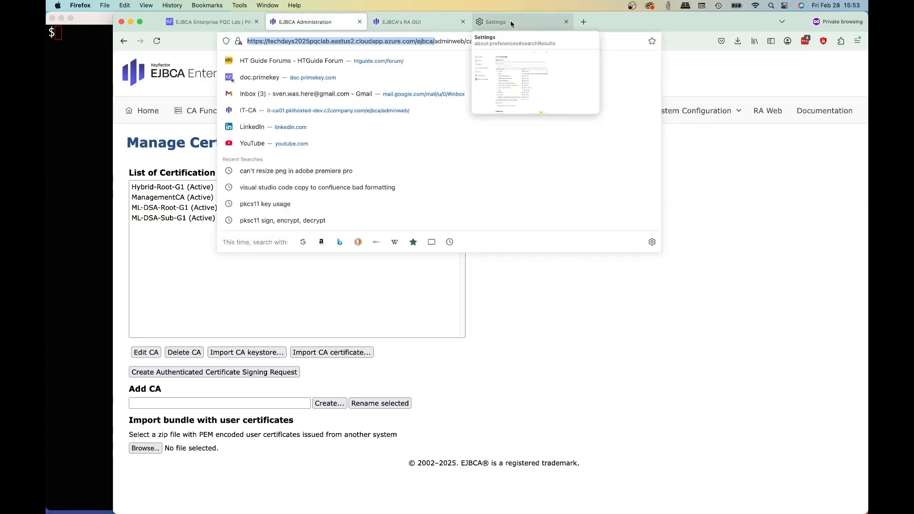
click(511, 21)
click(500, 41)
key(super+v)
text(publicweb/cer)
key(Down)
key(Return)
- Load the server's ejbca/publicweb/crls/search.cgi page in a new browser tab
click(584, 22)
click(519, 22)
click(527, 39)
key(super+c)
click(600, 22)
key(super+v)
drag(463, 41, 503, 69)
text(rls)
key(Return)
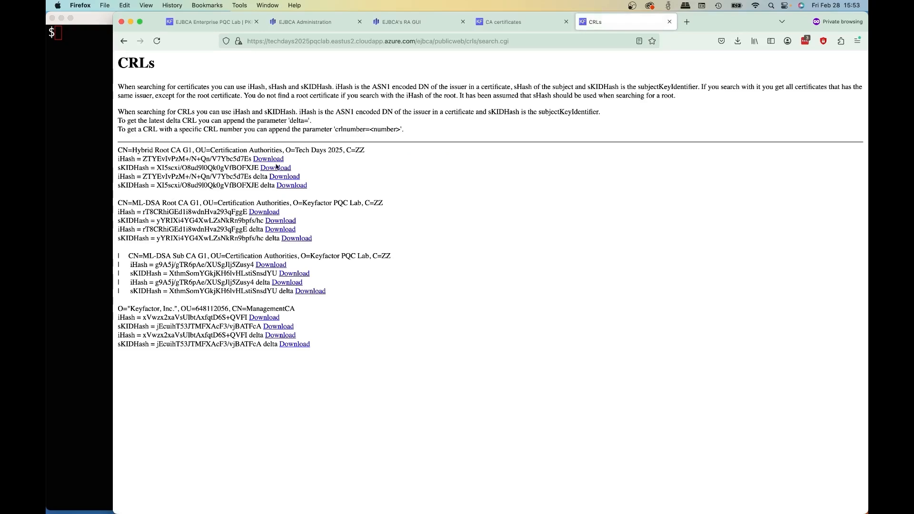
- Set the default CRL distribution point of Hybrid-Root-G1 to the Hybrid Root CA's full-CRL sKIDHash download link, changed to http
right_click(275, 166)
click(305, 225)
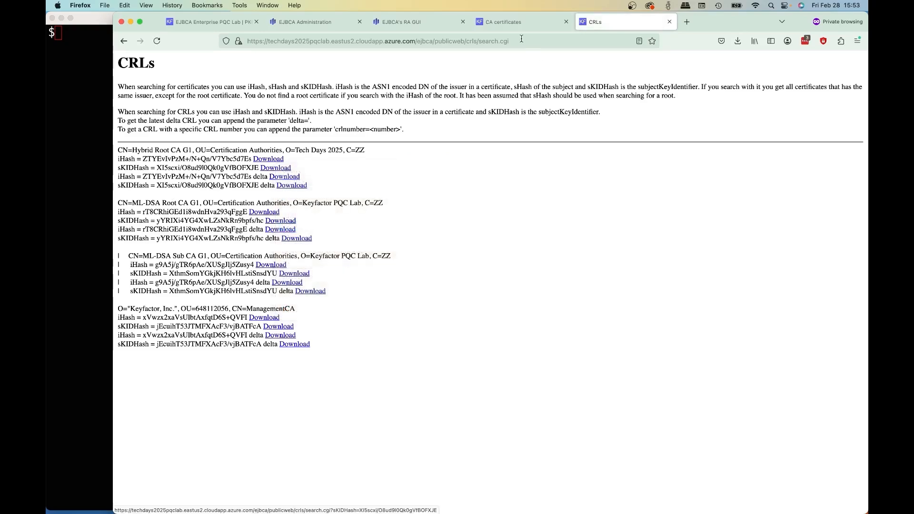
click(318, 22)
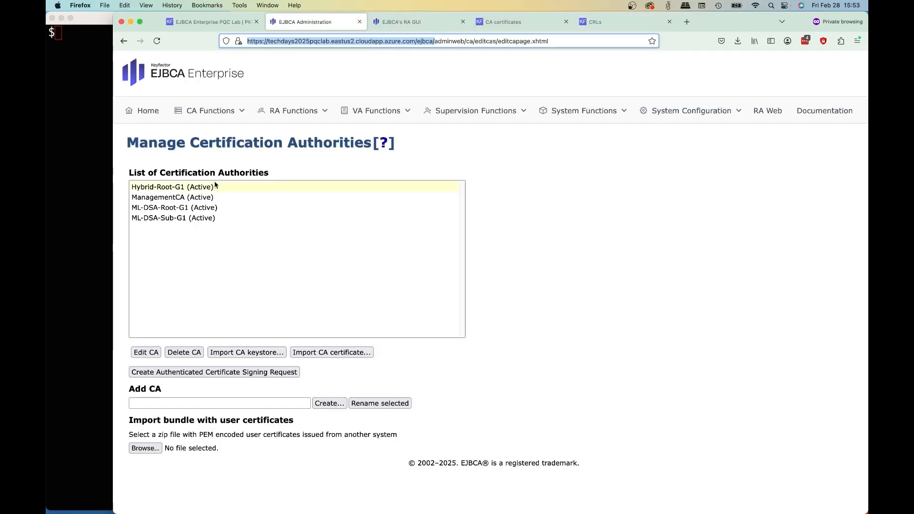
click(236, 266)
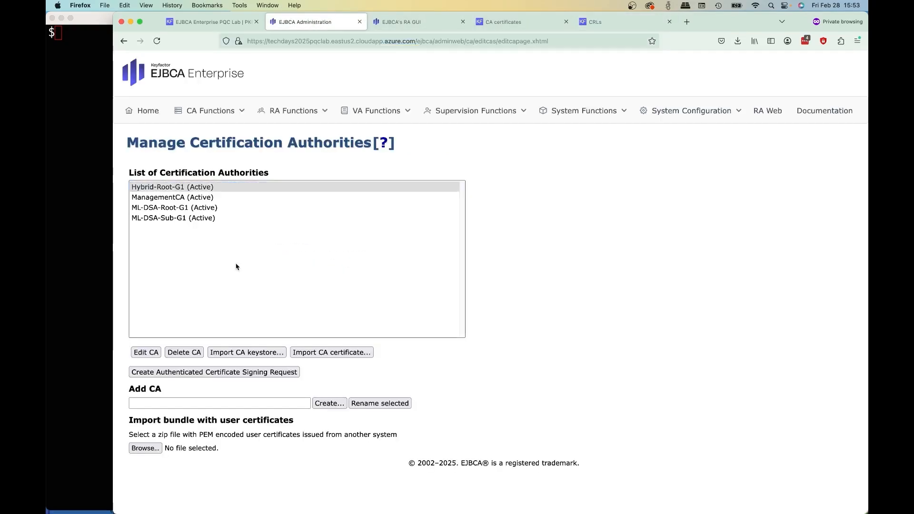
click(146, 353)
scroll(387, 334, down, 20)
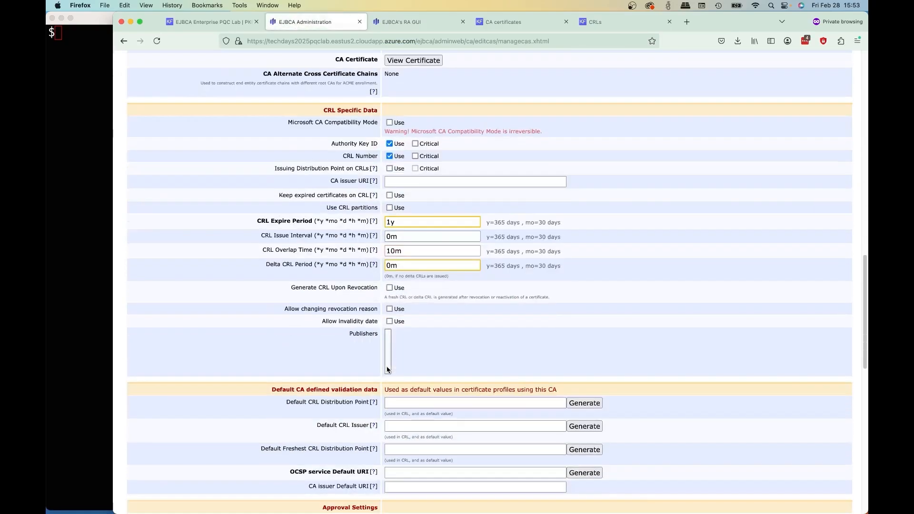
scroll(431, 289, down, 5)
click(425, 273)
key(super+v)
key(BackSpace)
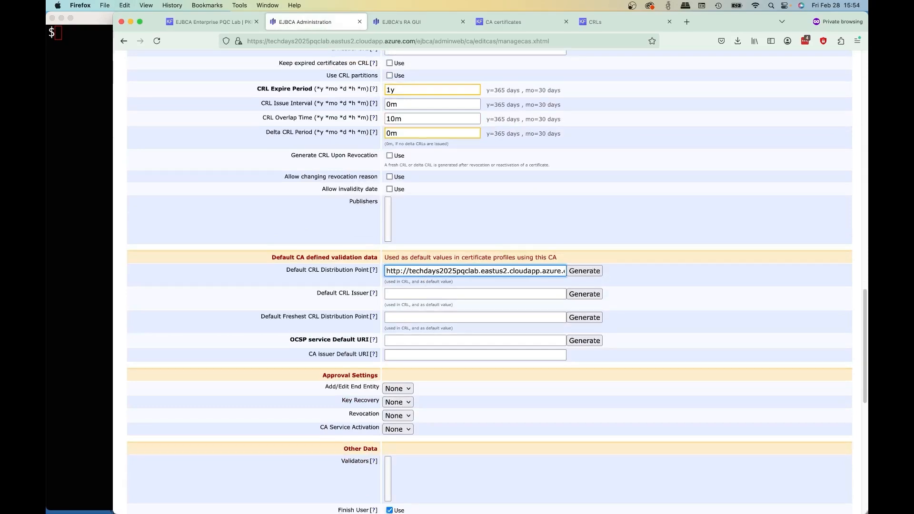
- Set the default CA issuer URI to the Hybrid Root CA's sKIDHash certificate download link, changed to http, and save Hybrid-Root-G1
click(500, 22)
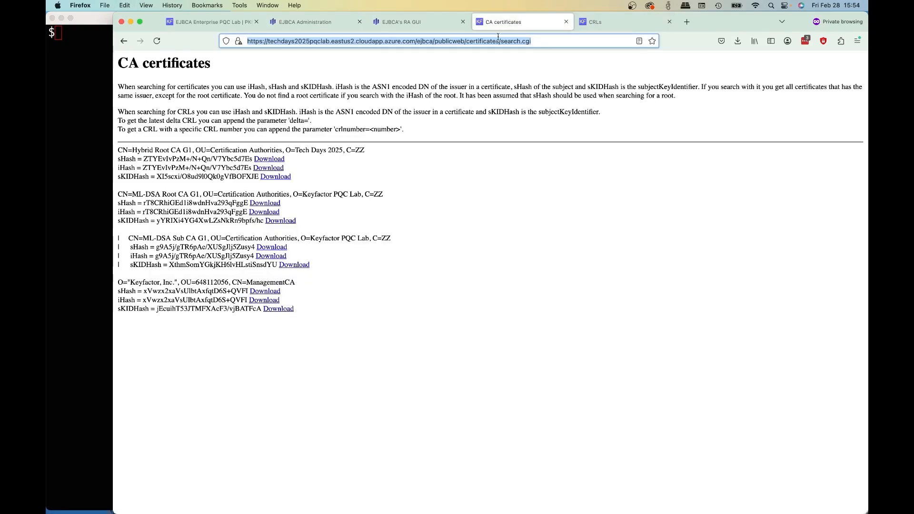
click(267, 178)
right_click(267, 178)
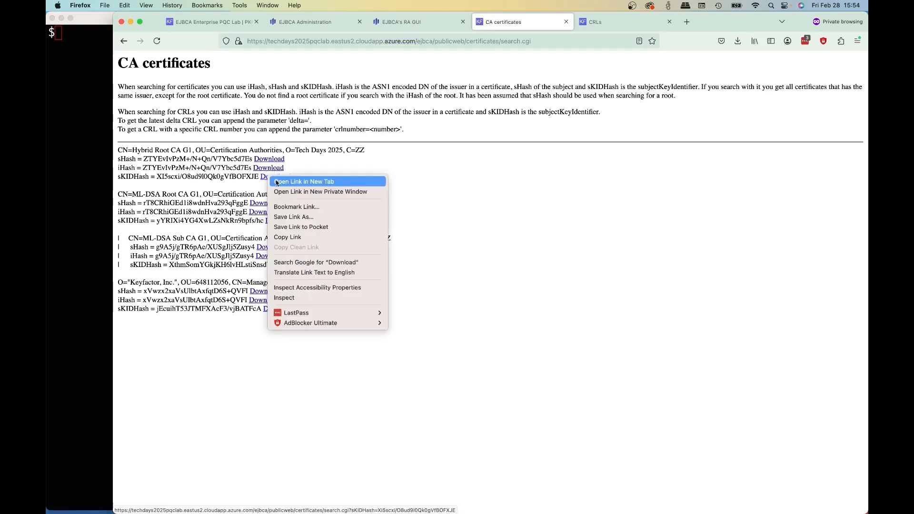
click(292, 237)
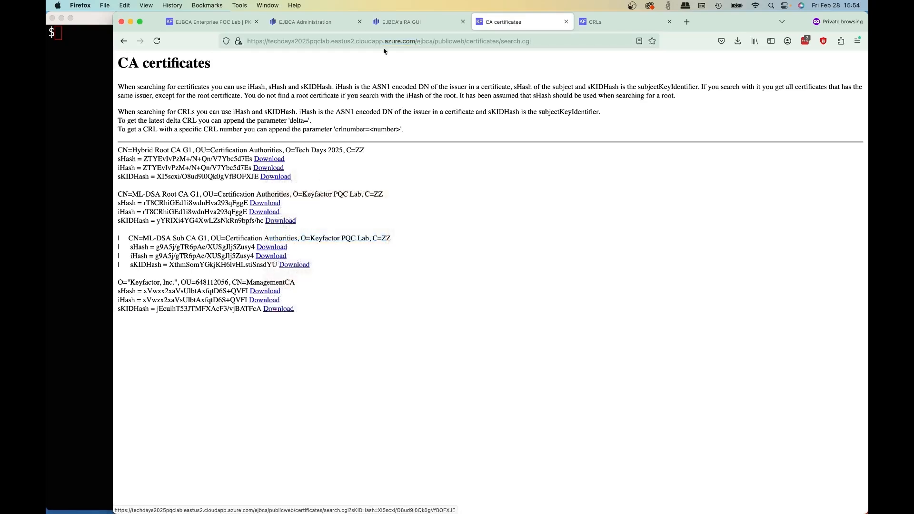
click(324, 26)
click(393, 356)
key(super+v)
key(super+Left)
key(BackSpace)
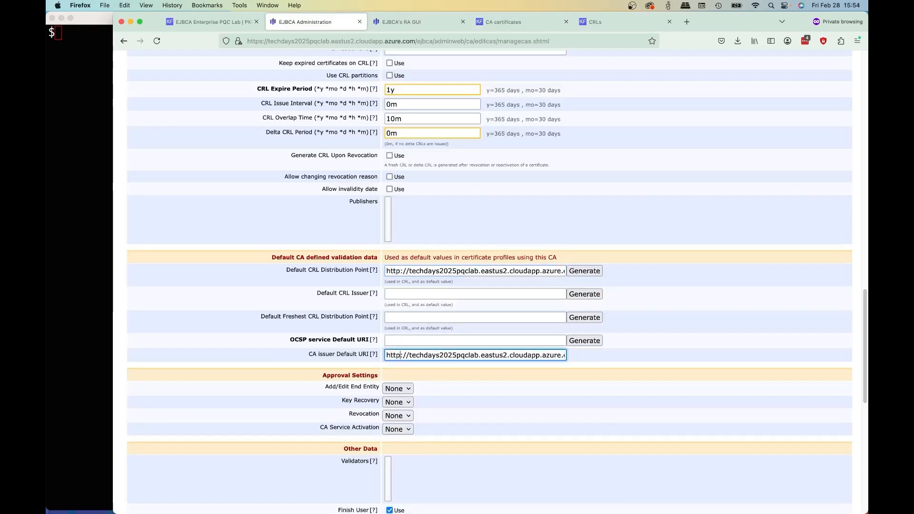
scroll(408, 218, down, 10)
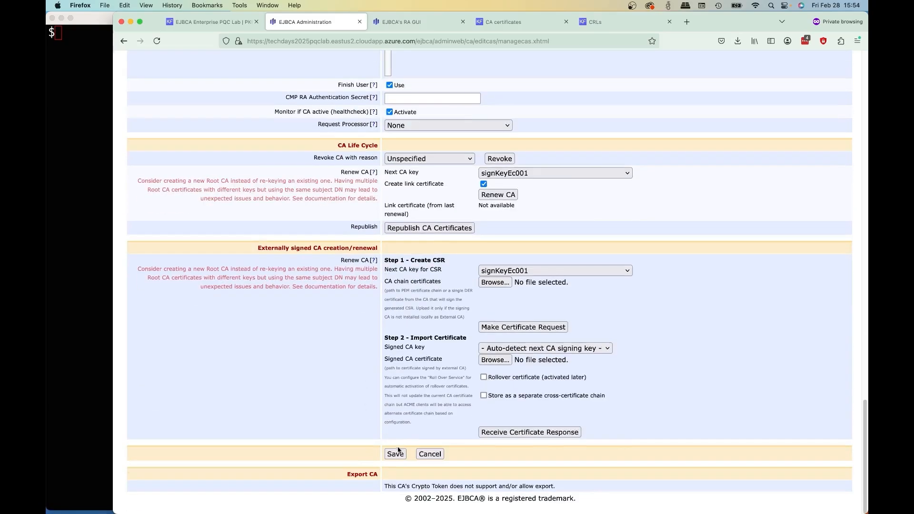
click(396, 453)
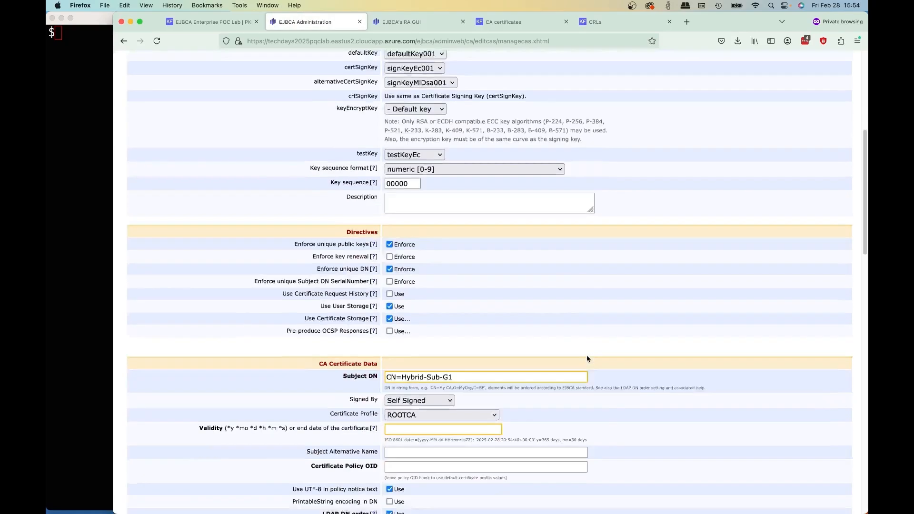
- Enter the prepared subject DN for Hybrid-Sub-G1 and set its CRL issue interval to 1d
scroll(476, 286, down, 3)
click(485, 267)
key(ctrl+v)
click(403, 295)
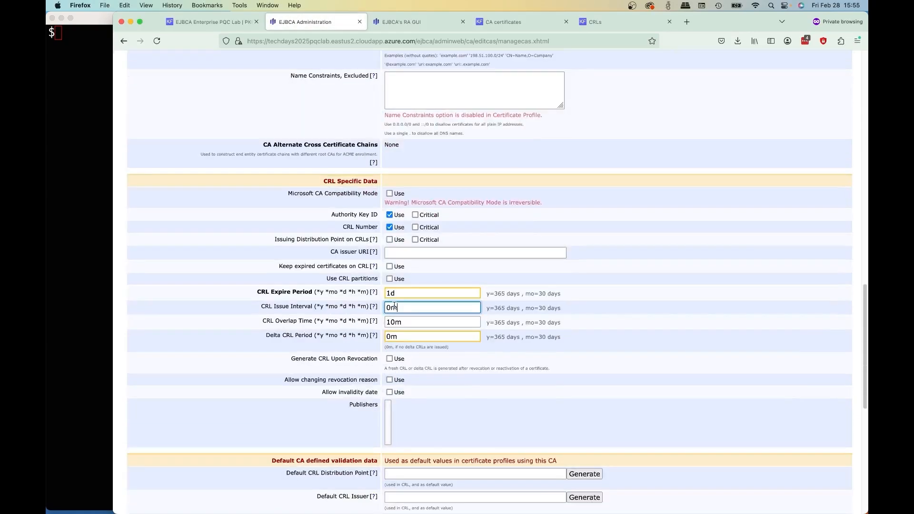
scroll(283, 301, down, 5)
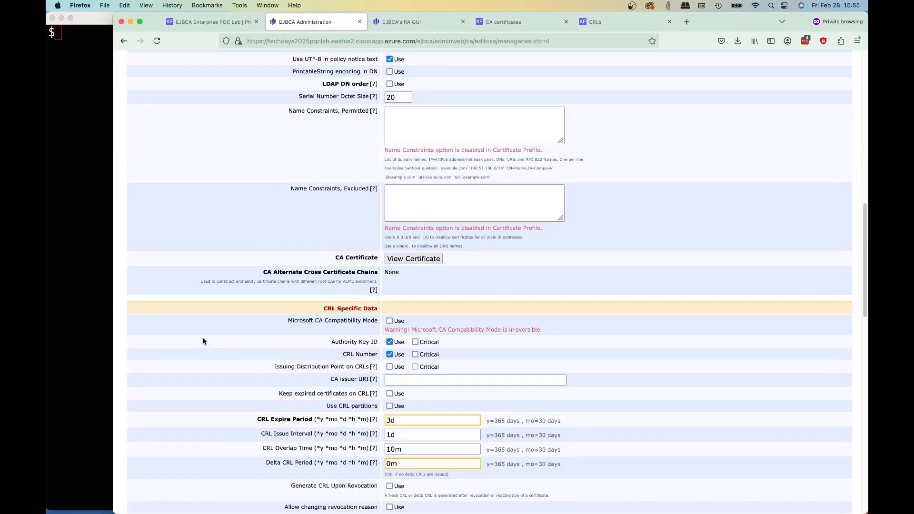
- Fill in the default CRL distribution point, OCSP service and CA issuer URIs with http addresses and create the Hybrid-Sub-G1 CA
scroll(203, 338, down, 5)
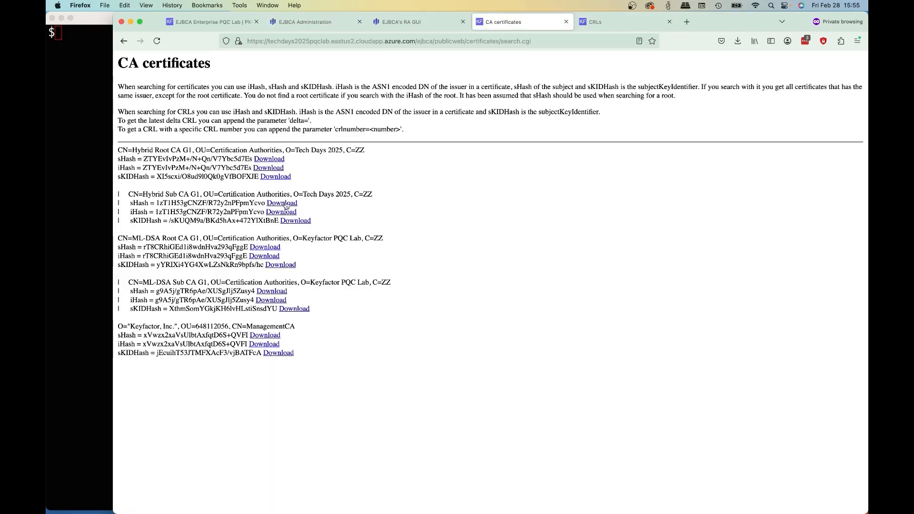
right_click(292, 222)
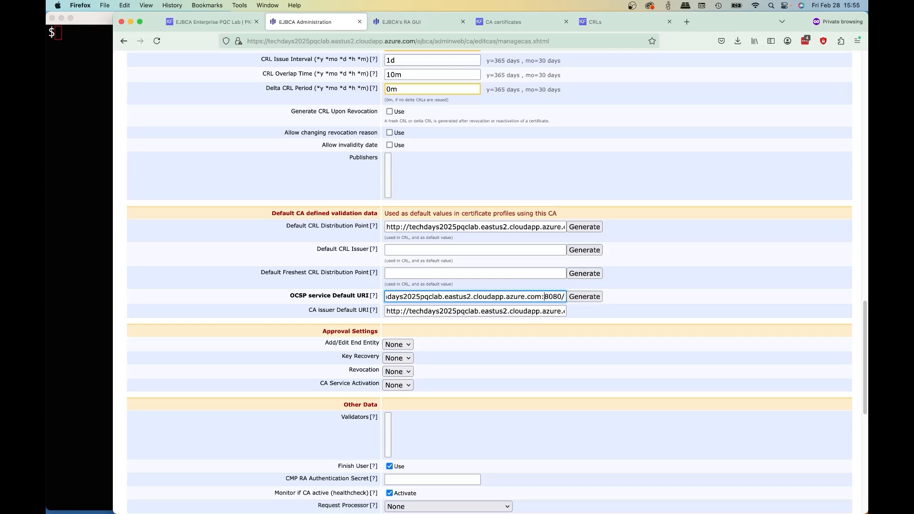
scroll(459, 334, down, 8)
click(391, 454)
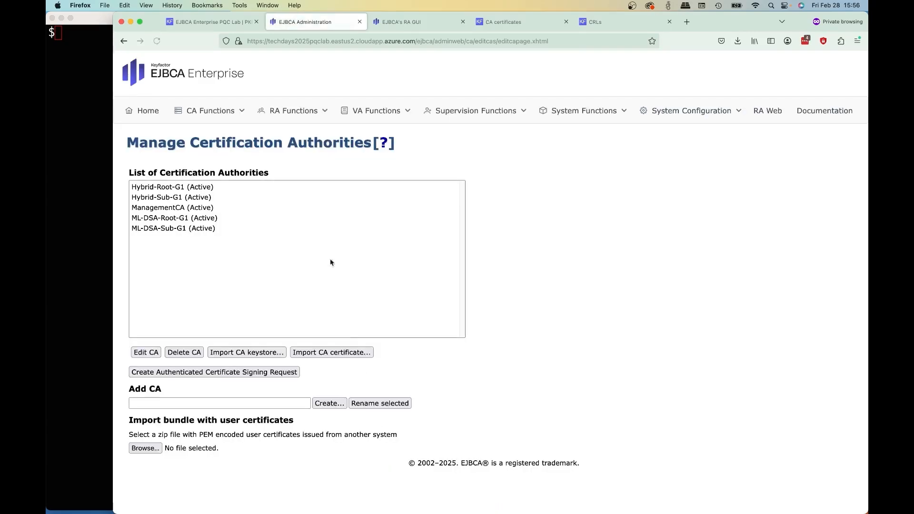
- Clone the ml-dsa-TlsServer-1y certificate profile as hybrid-TlsServer-47d
mouse_move(190, 110)
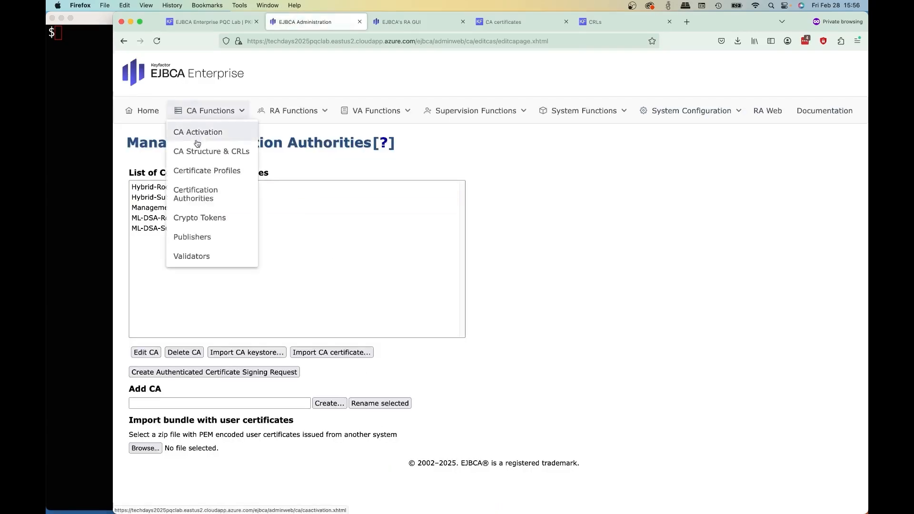
click(212, 175)
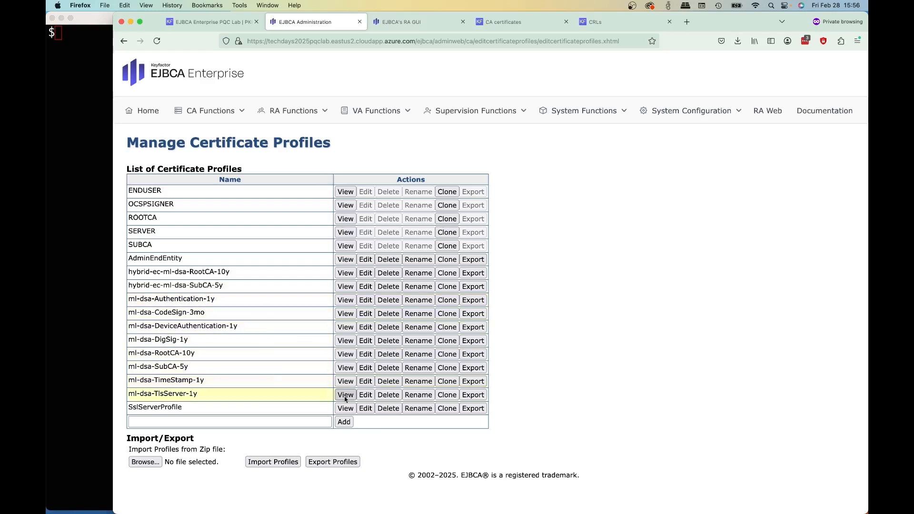
click(447, 396)
click(307, 192)
text(h)
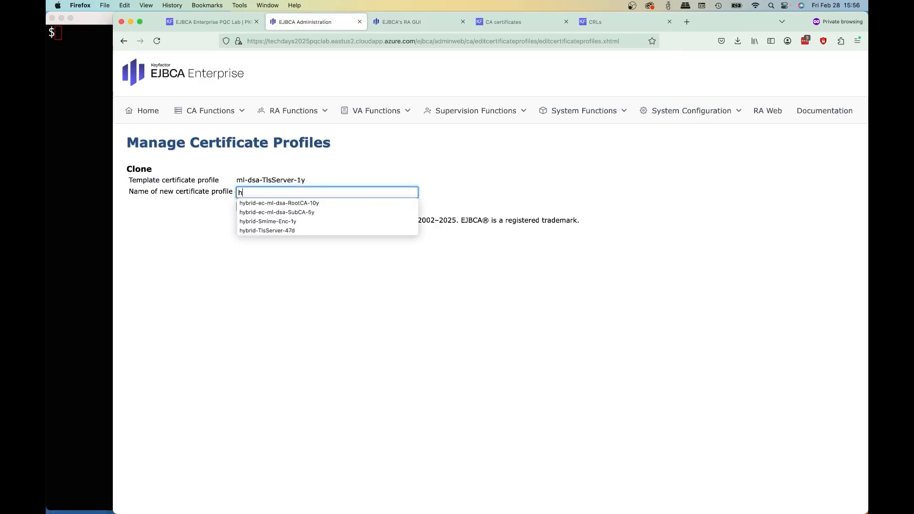
click(313, 231)
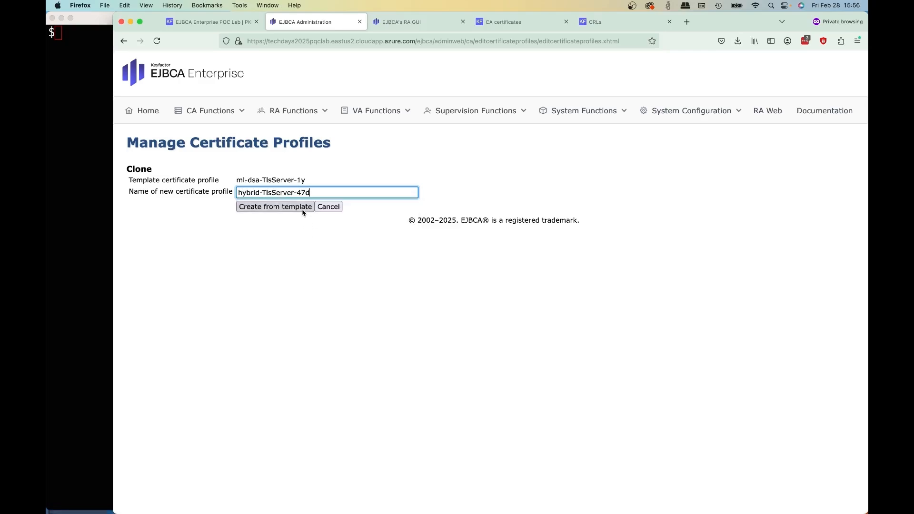
click(302, 207)
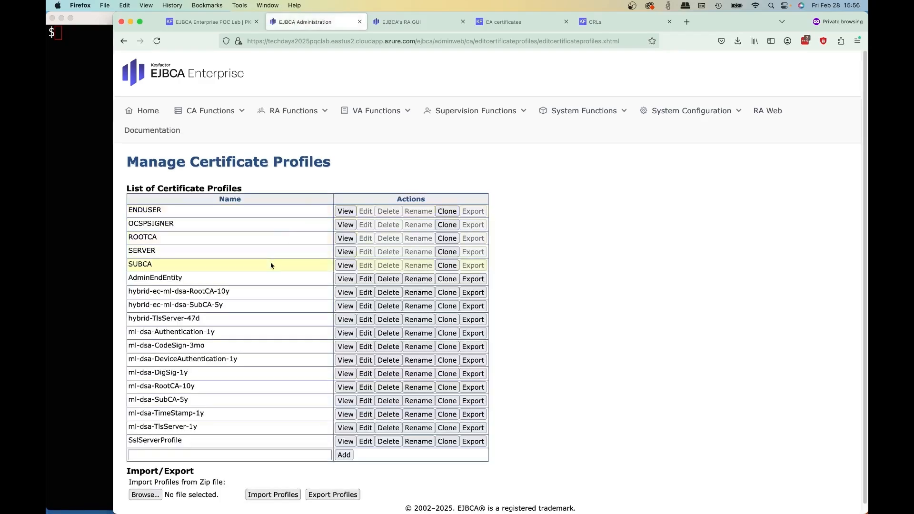
- Edit the hybrid-TlsServer-47d profile to allow only ECDSA keys on the P-256 / prime256v1 / secp256r1 curve
scroll(257, 285, down, 1)
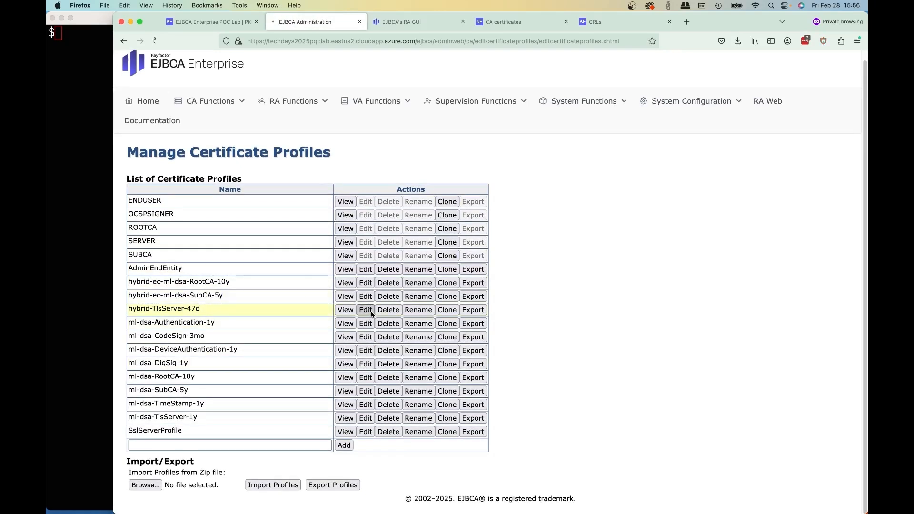
click(416, 249)
scroll(414, 287, down, 1)
scroll(461, 335, down, 2)
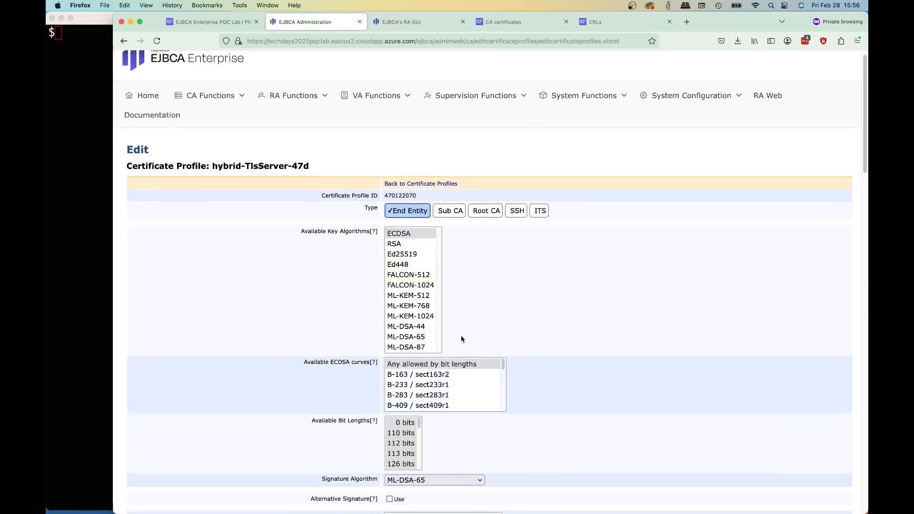
scroll(480, 325, down, 1)
scroll(495, 329, down, 5)
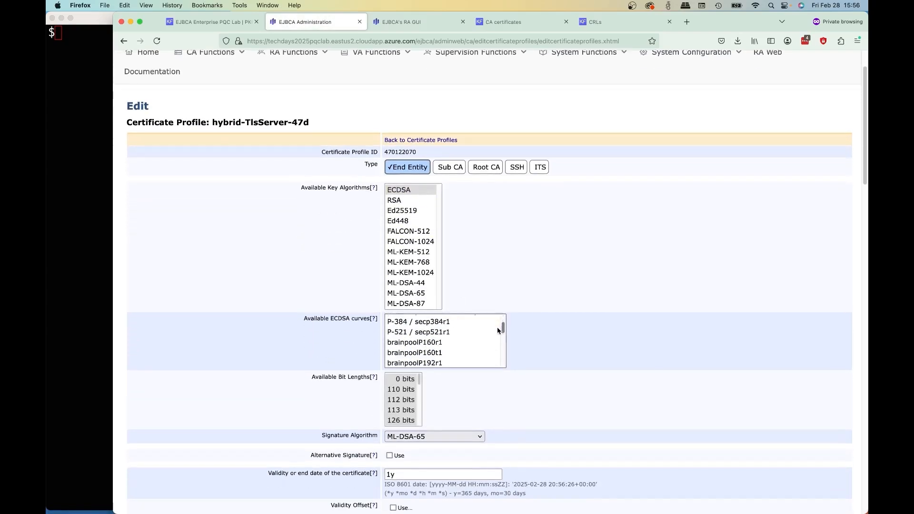
scroll(480, 328, up, 2)
click(438, 342)
- Set the profile's signature algorithm to Inherit from issuing CA
scroll(590, 339, down, 4)
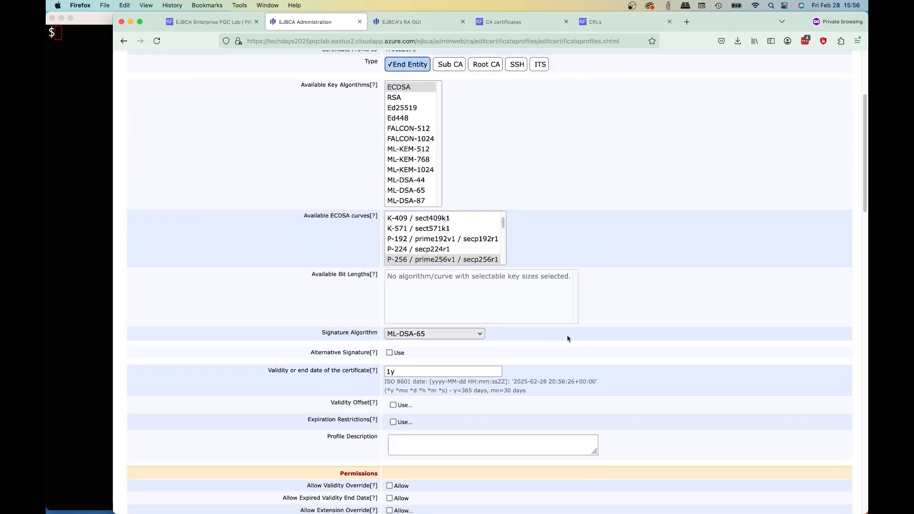
click(476, 334)
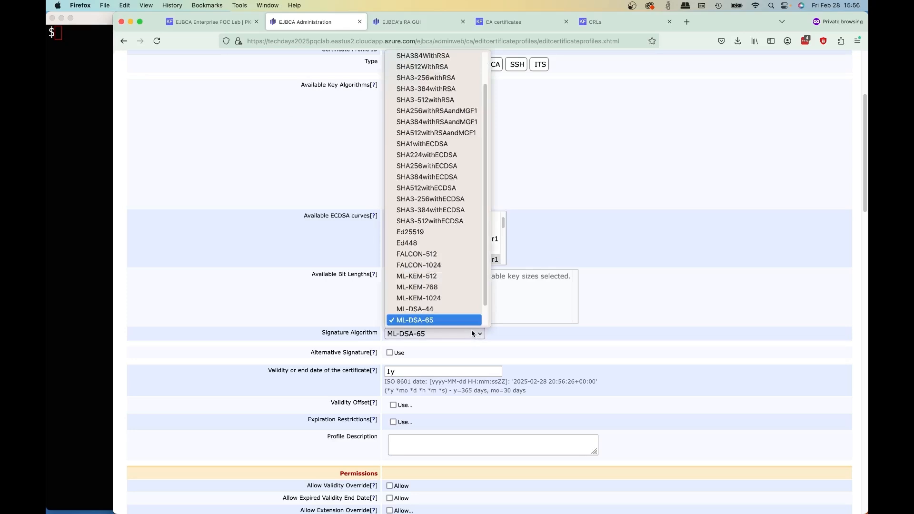
scroll(473, 233, up, 2)
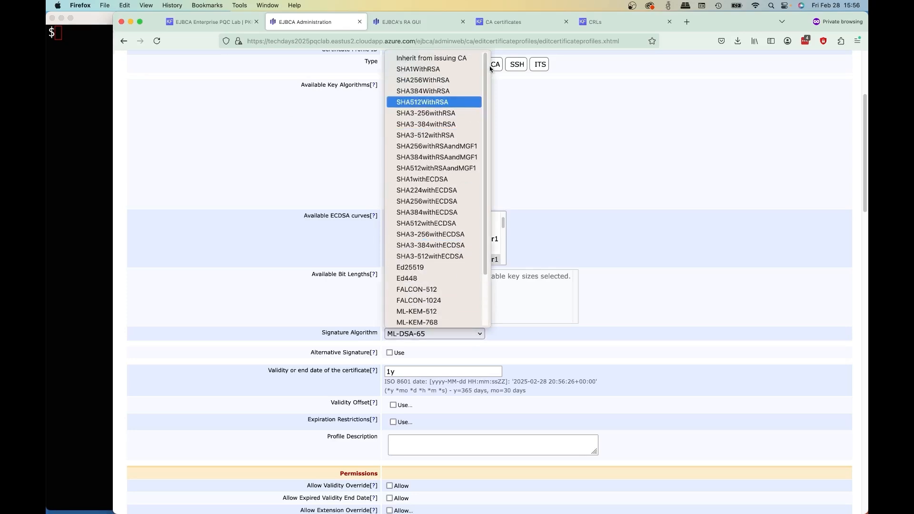
click(430, 59)
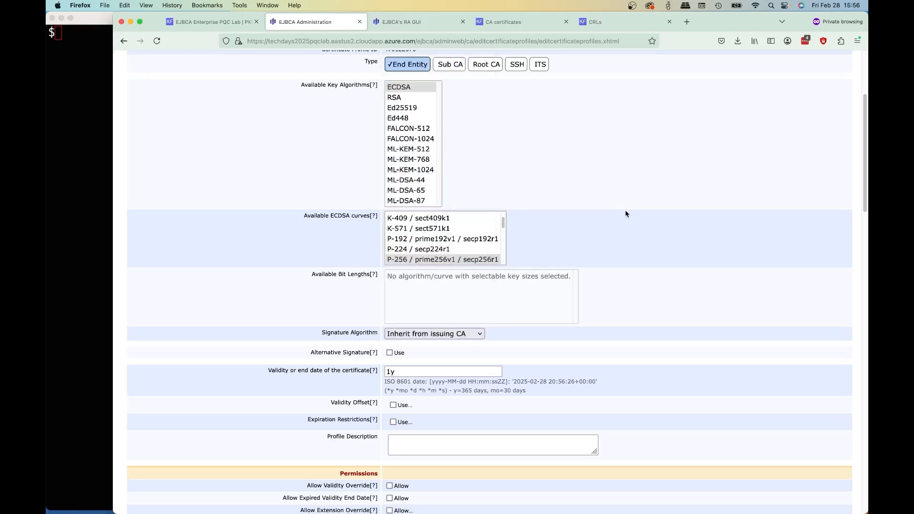
- Enable the alternative signature with ML-DSA-44 as the alternative key algorithm, keeping its signature algorithm on Inherit from issuing CA
scroll(420, 310, down, 2)
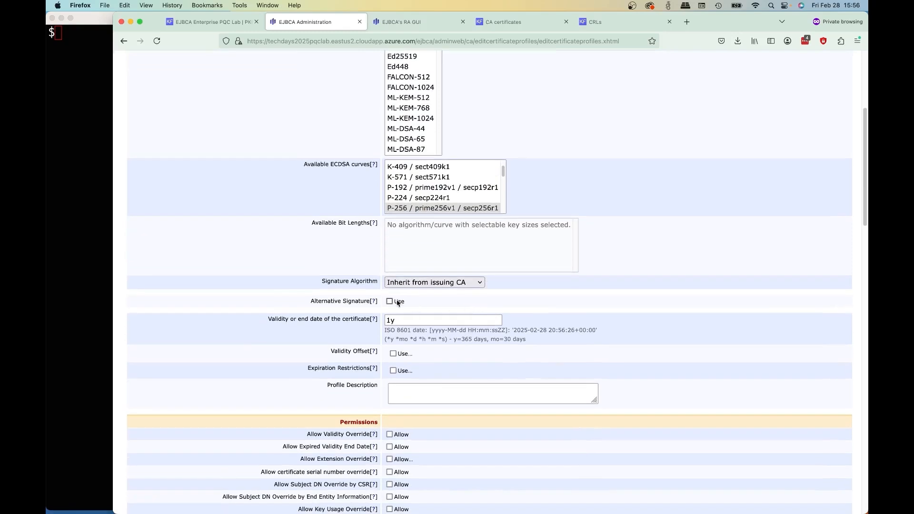
click(398, 302)
click(401, 369)
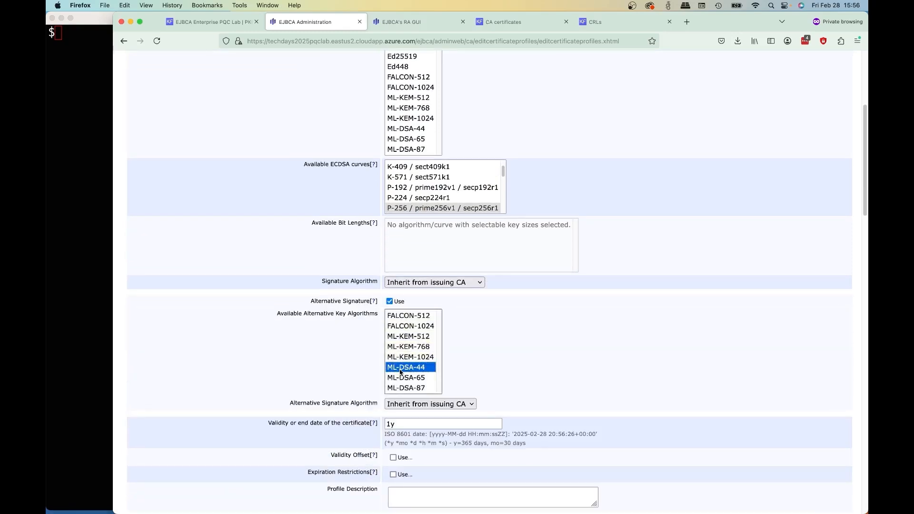
click(408, 404)
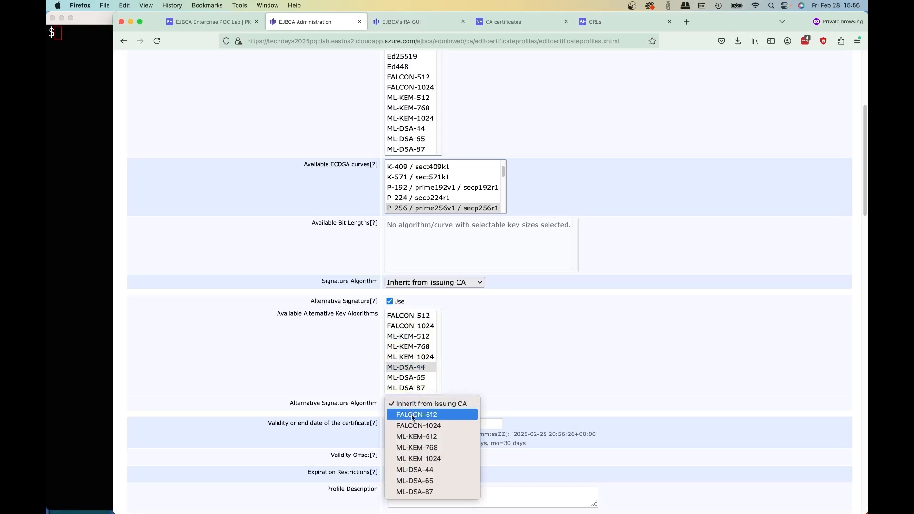
click(437, 405)
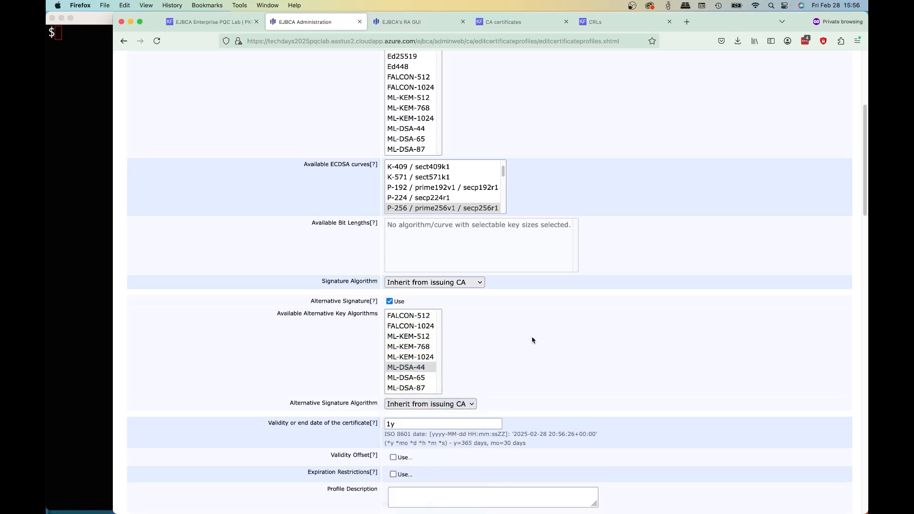
- Set the certificate validity to 47d and save the hybrid-TlsServer-47d certificate profile
scroll(530, 342, down, 1)
scroll(526, 343, down, 1)
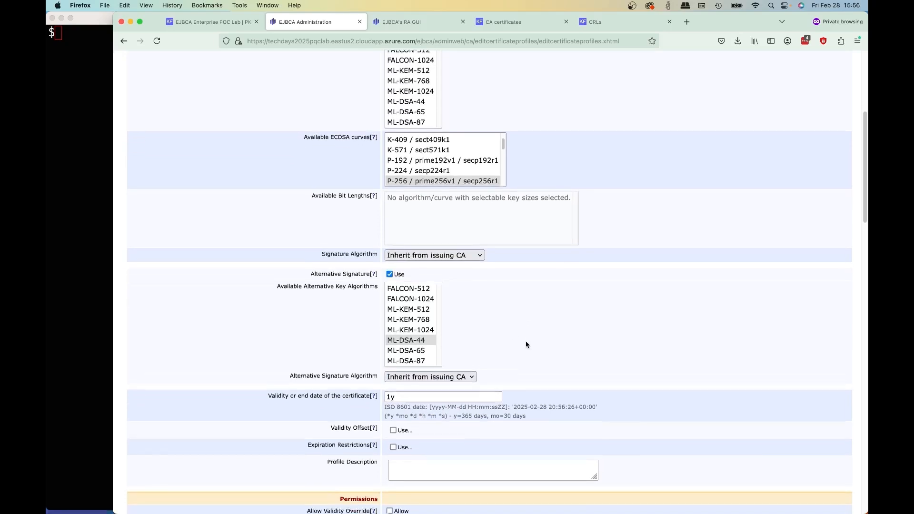
click(414, 375)
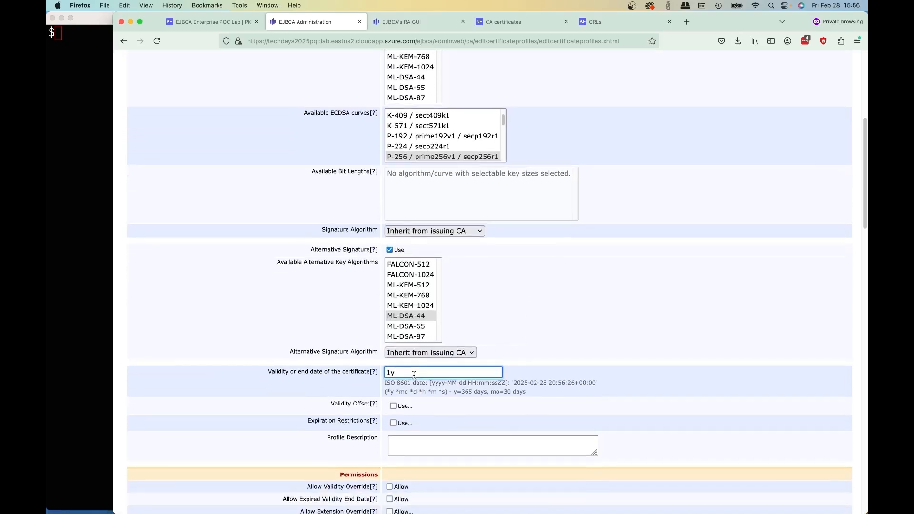
text(47d)
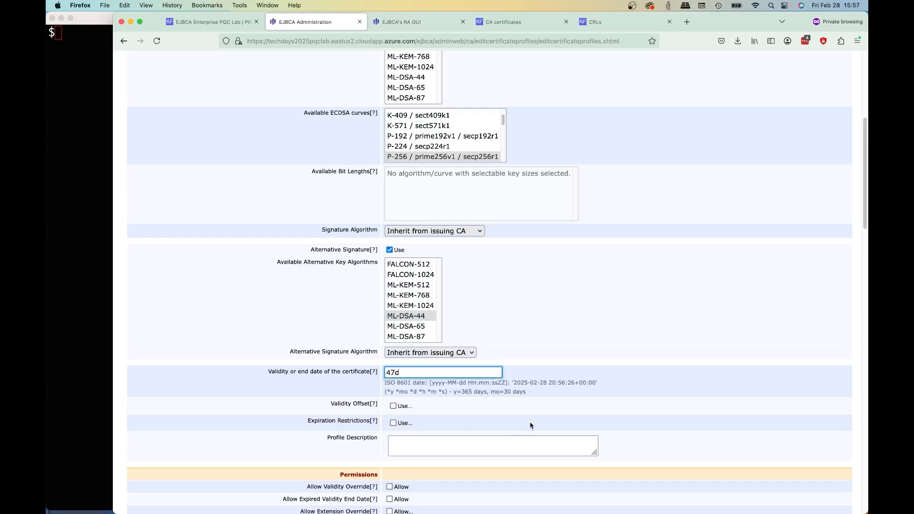
scroll(523, 395, down, 10)
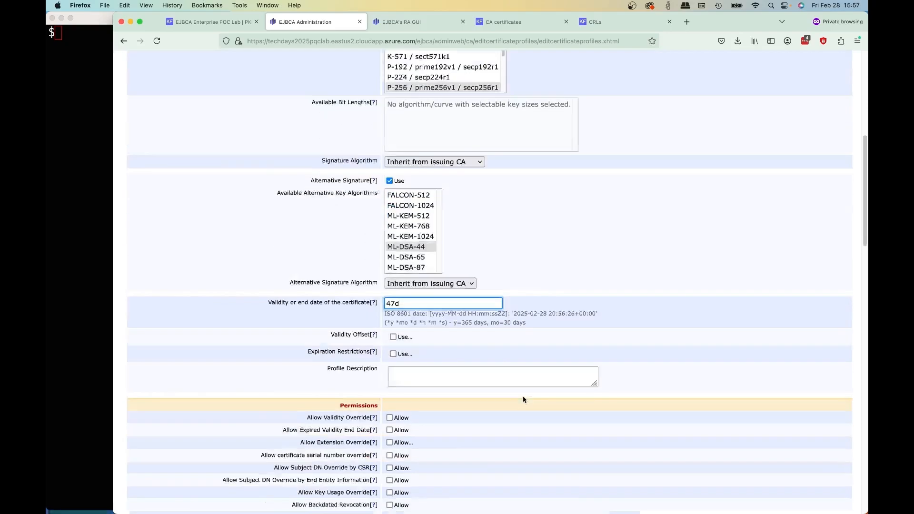
scroll(521, 397, down, 5)
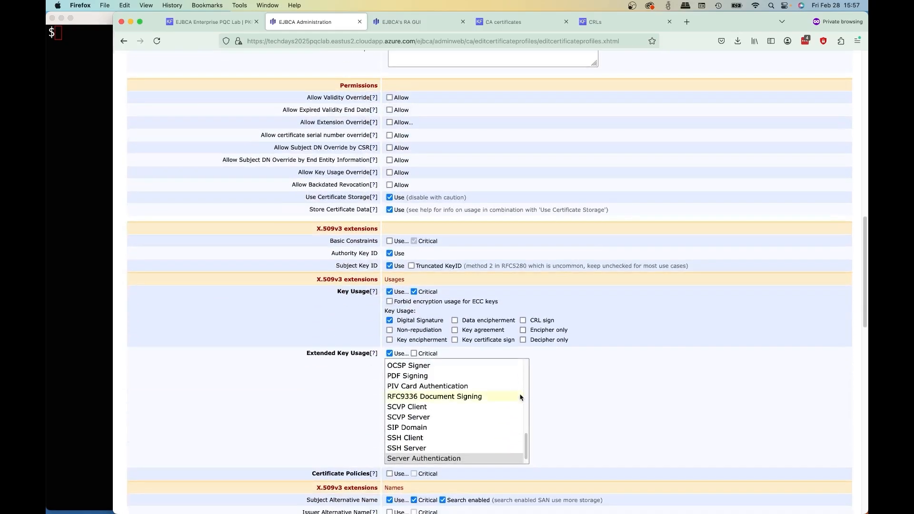
scroll(614, 379, down, 3)
scroll(613, 381, down, 20)
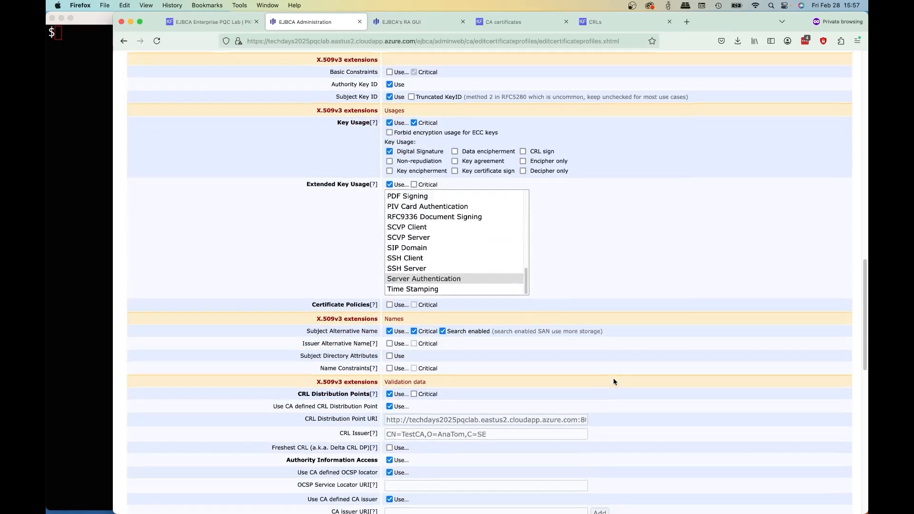
scroll(611, 383, down, 2)
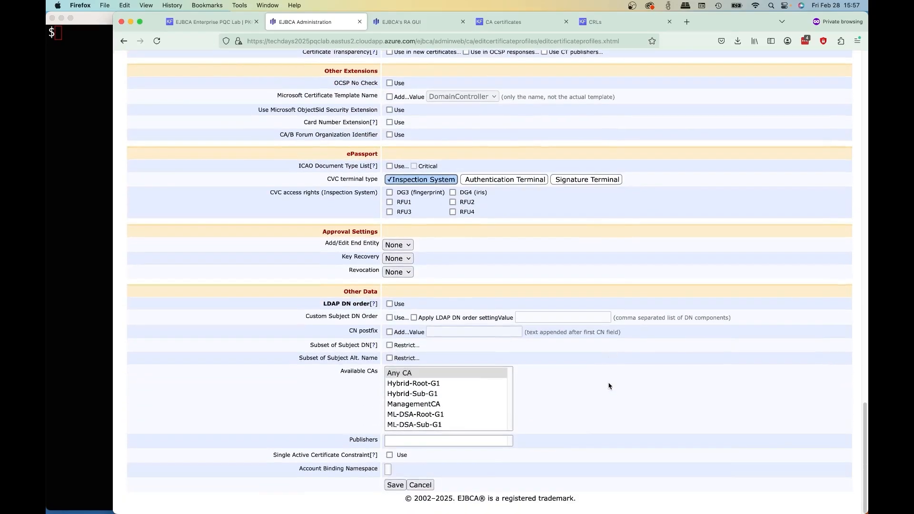
click(395, 484)
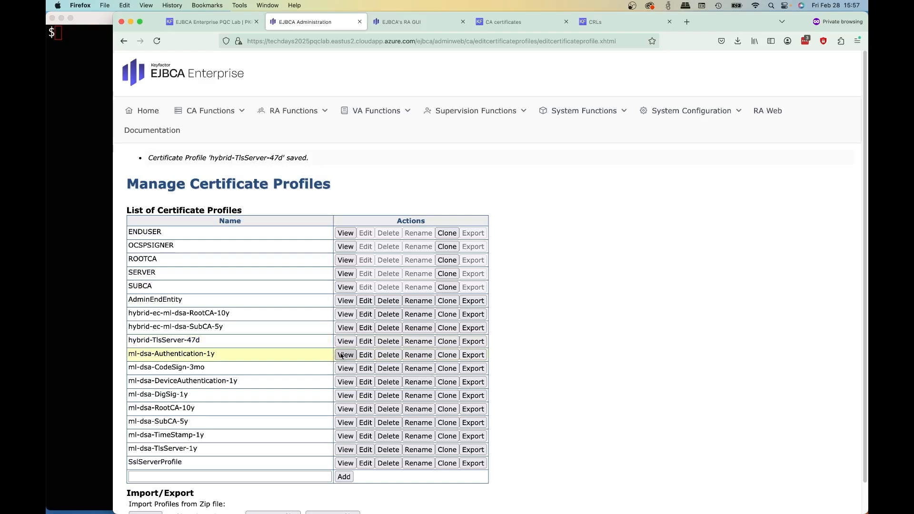
- Clone the ml-dsa-Authentication-1y certificate profile as hybrid-Smime-Enc-1y
click(446, 354)
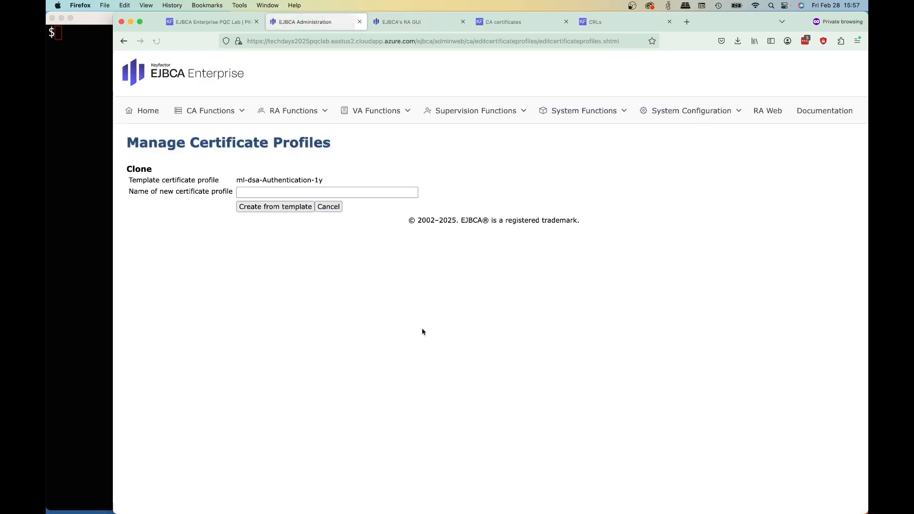
click(278, 191)
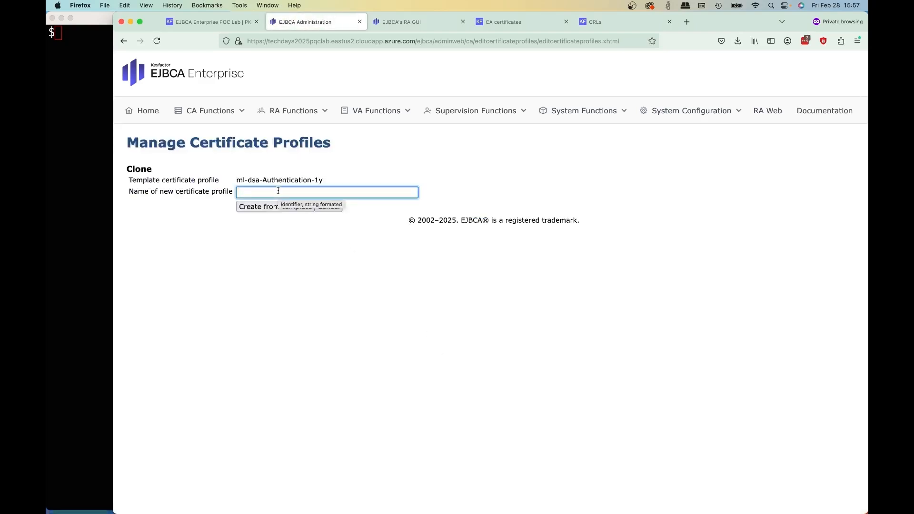
text(h)
click(279, 223)
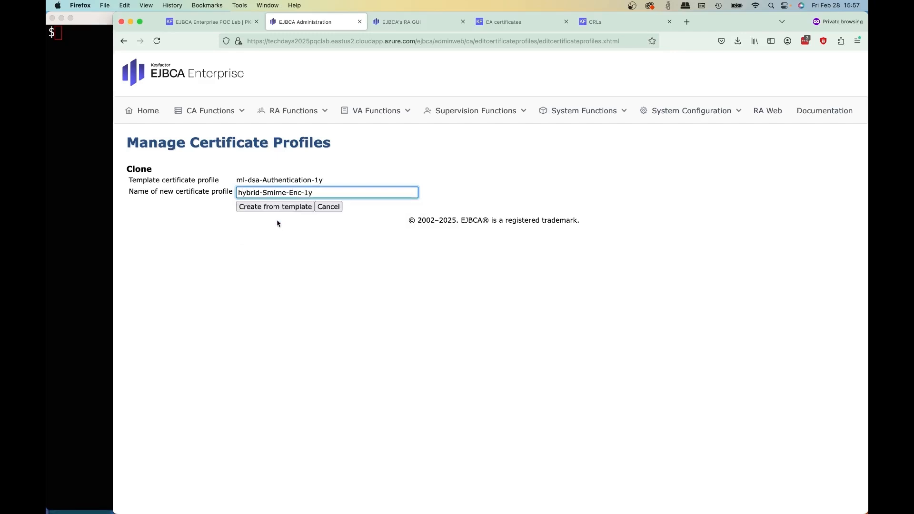
click(288, 207)
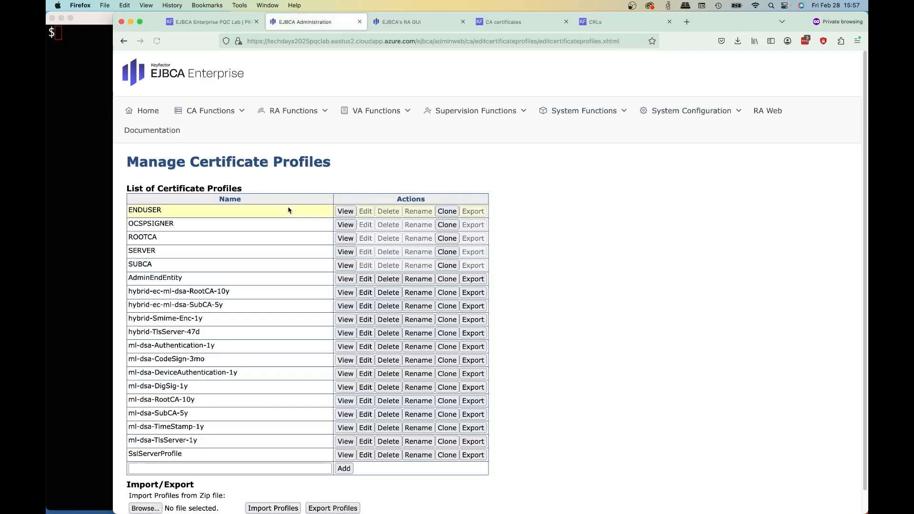
- Edit the hybrid-Smime-Enc-1y profile to allow only ML-KEM-768 keys, with the signature algorithm set to Inherit from issuing CA
click(364, 320)
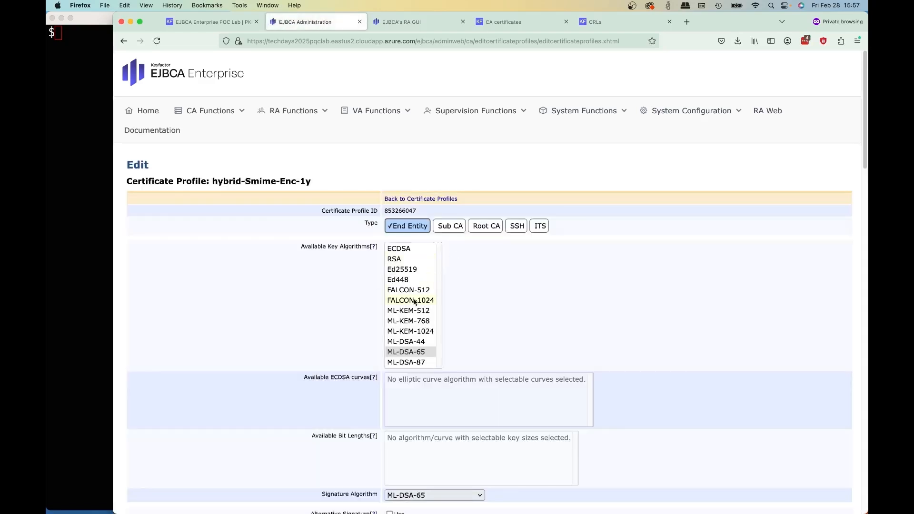
click(420, 320)
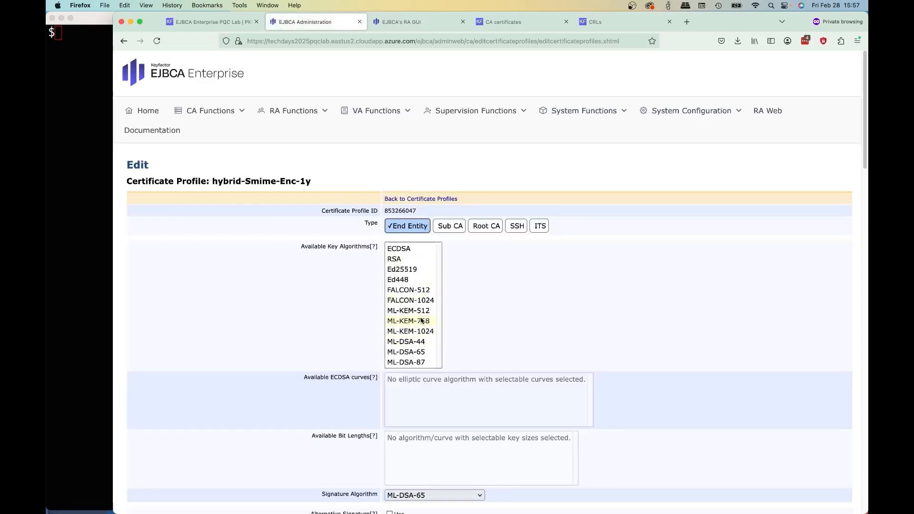
scroll(554, 296, down, 1)
scroll(552, 296, down, 5)
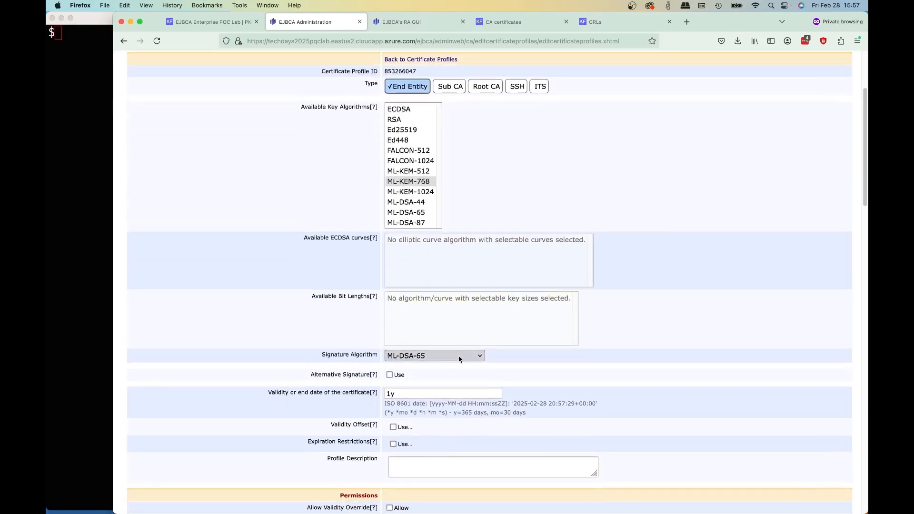
click(460, 360)
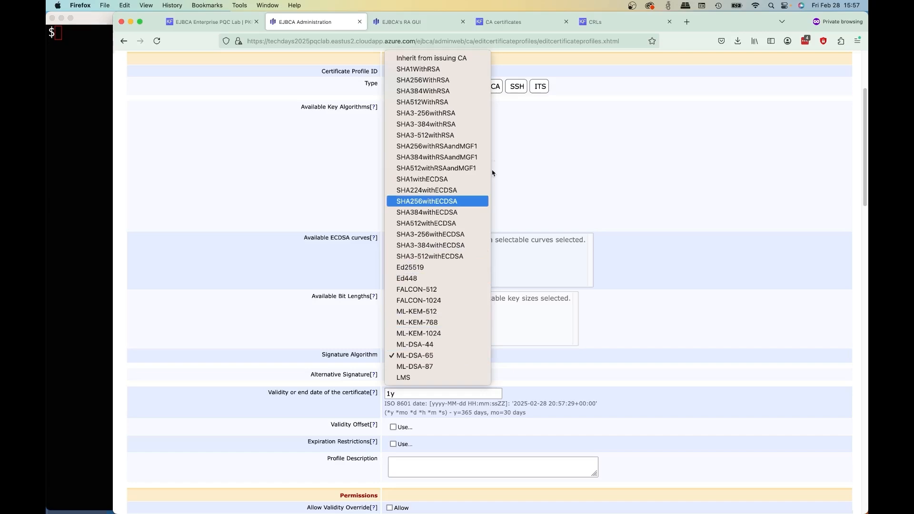
click(476, 58)
- Set the profile's key usage to Key encipherment only and its extended key usage to Email Protection
scroll(413, 393, down, 10)
scroll(413, 393, down, 9)
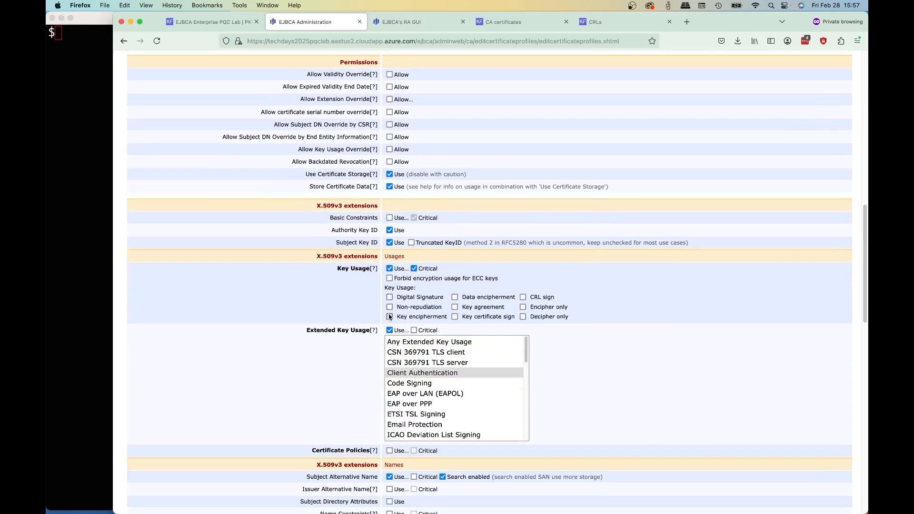
scroll(409, 376, down, 2)
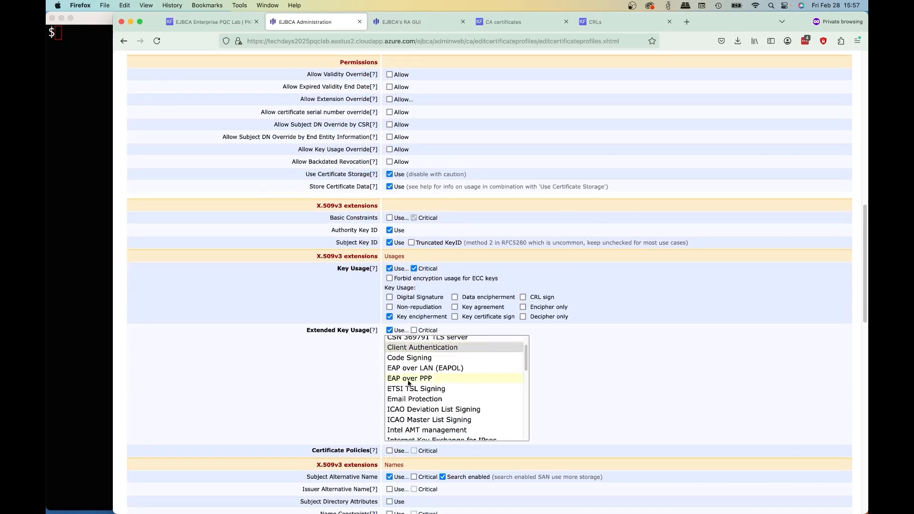
click(407, 398)
click(581, 365)
- Save the hybrid-Smime-Enc-1y certificate profile
scroll(581, 366, down, 7)
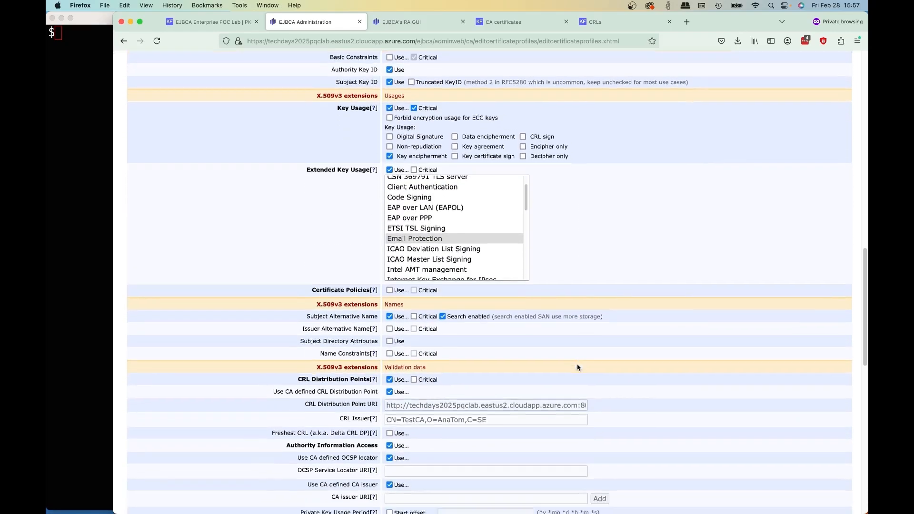
scroll(578, 370, down, 4)
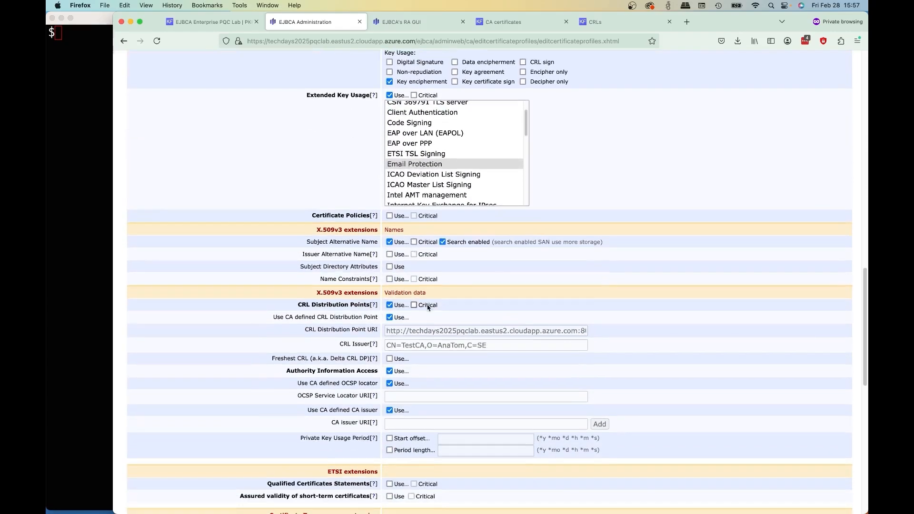
scroll(427, 307, down, 13)
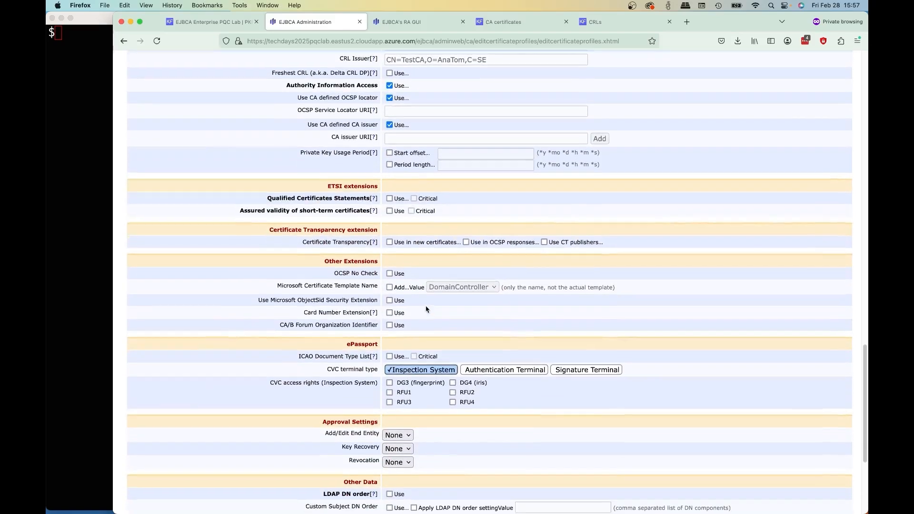
scroll(426, 309, down, 9)
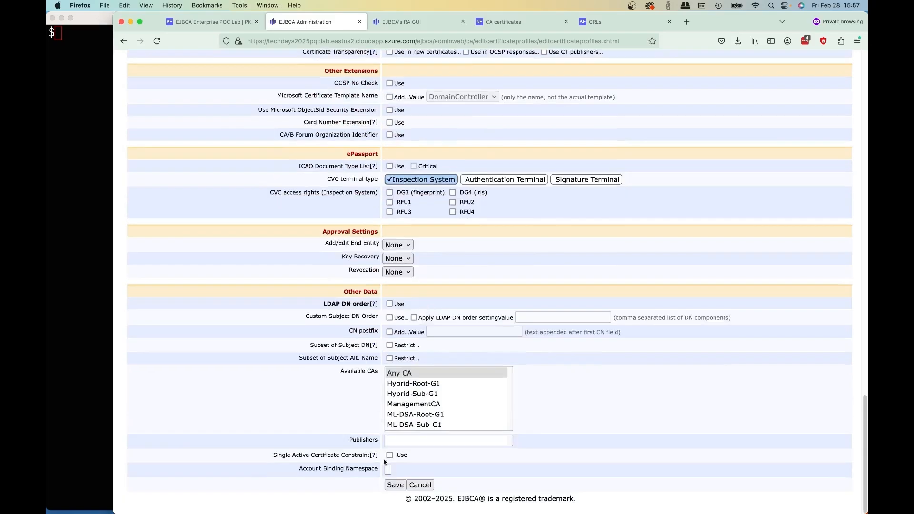
click(395, 484)
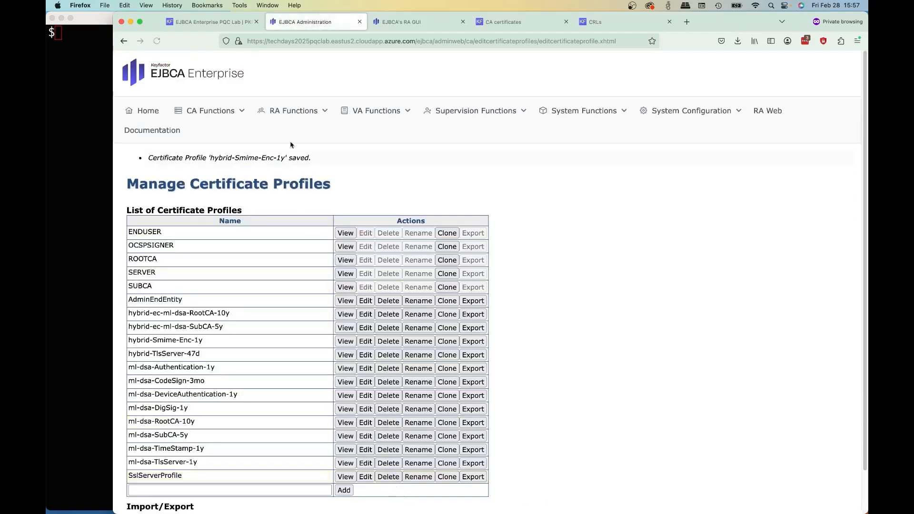
- In the end entity profiles, clone pqcTlsServer as hybridTlsServer
click(284, 111)
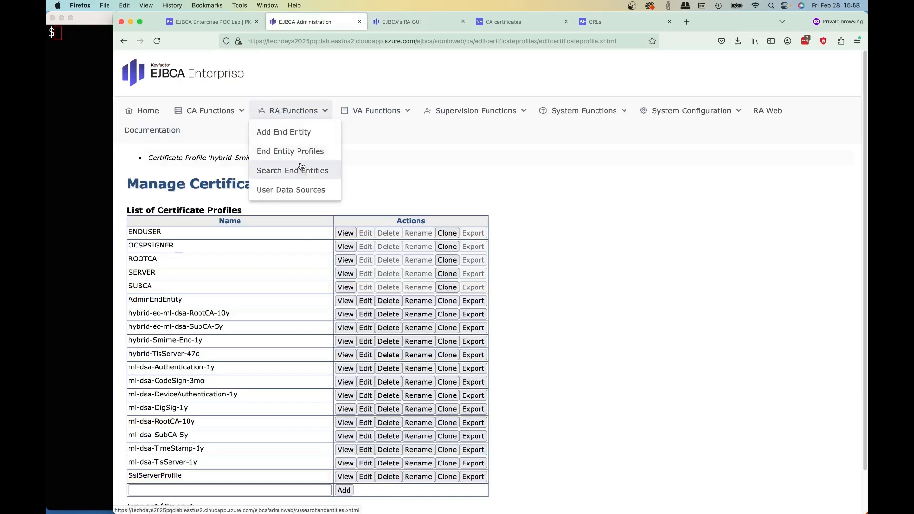
click(291, 151)
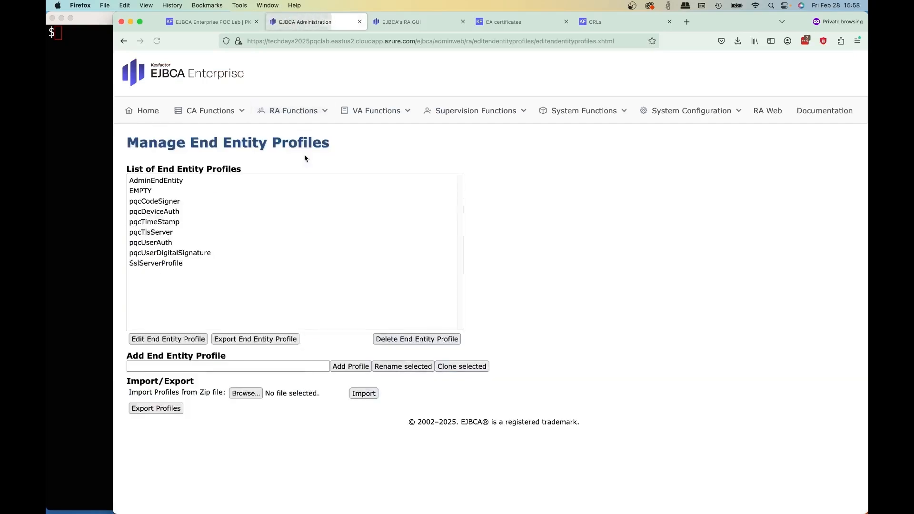
click(173, 212)
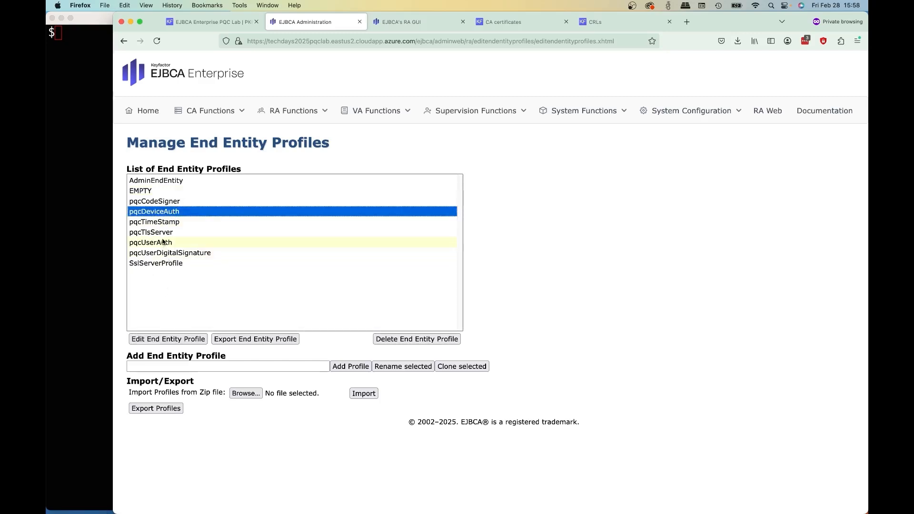
click(163, 233)
click(151, 365)
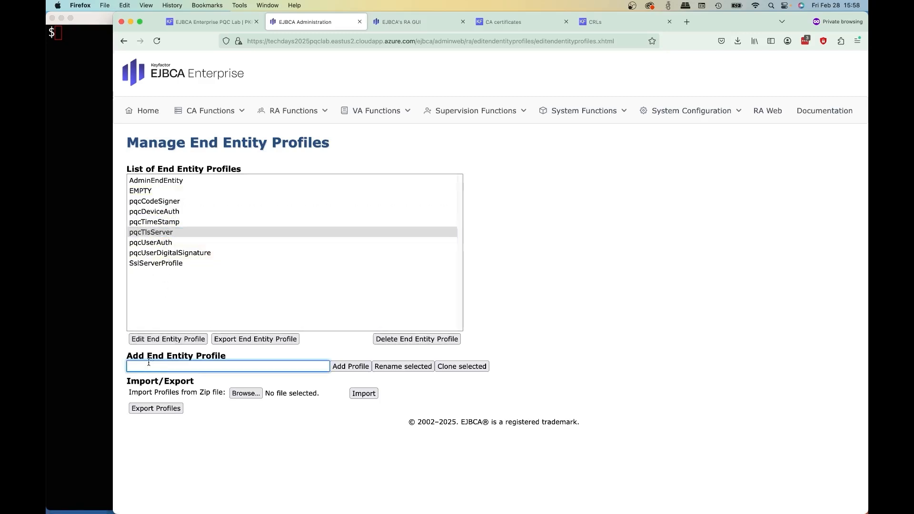
text(hybrid)
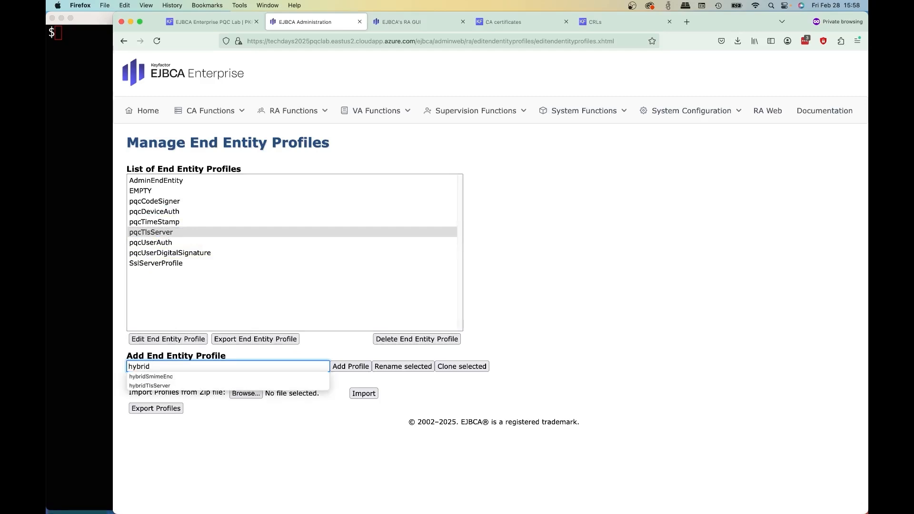
click(148, 385)
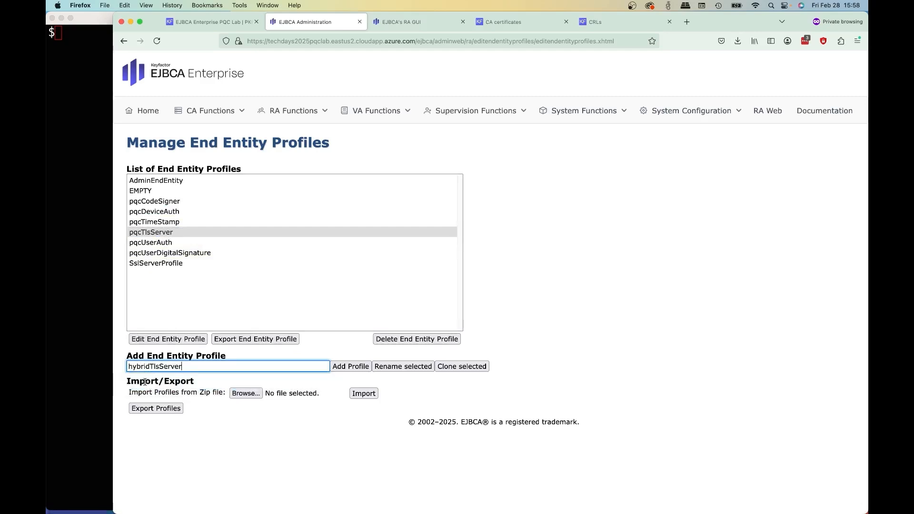
click(462, 366)
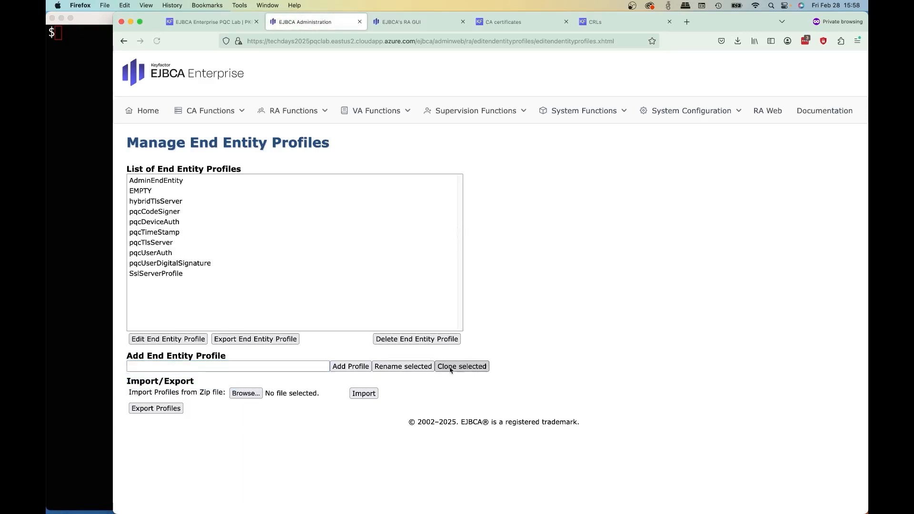
- Clone the pqcUserAuth end entity profile as hybridSmimeEnc
click(162, 253)
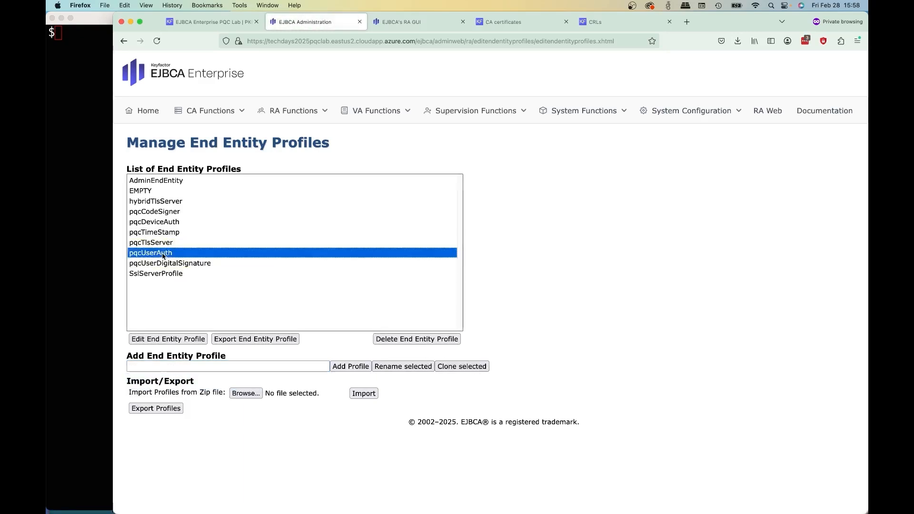
click(164, 367)
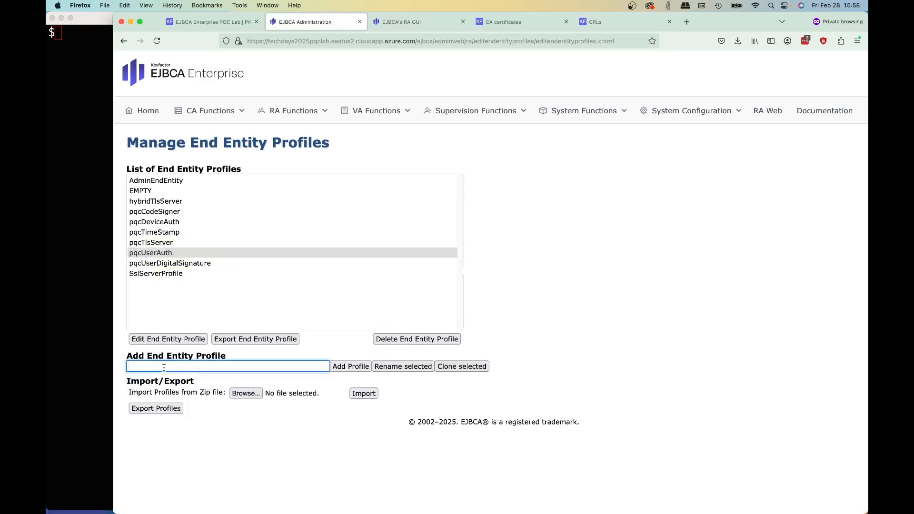
text(h)
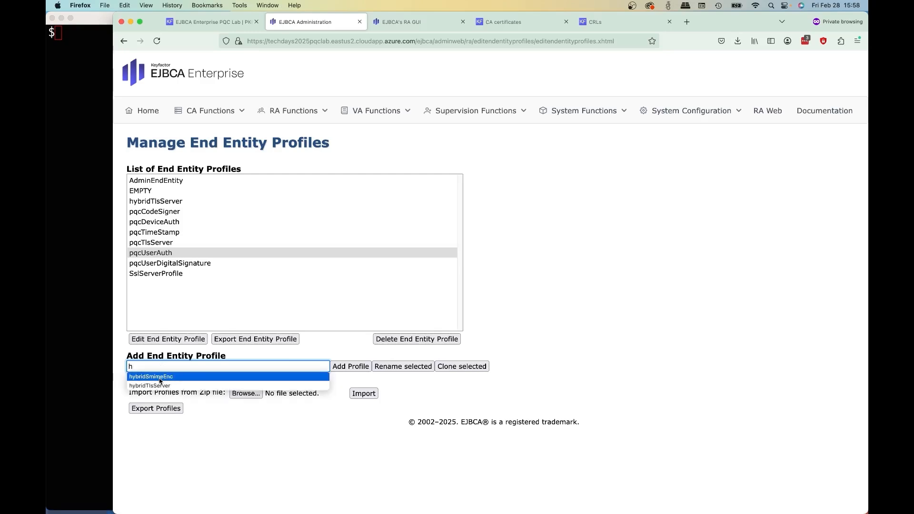
click(159, 377)
click(462, 366)
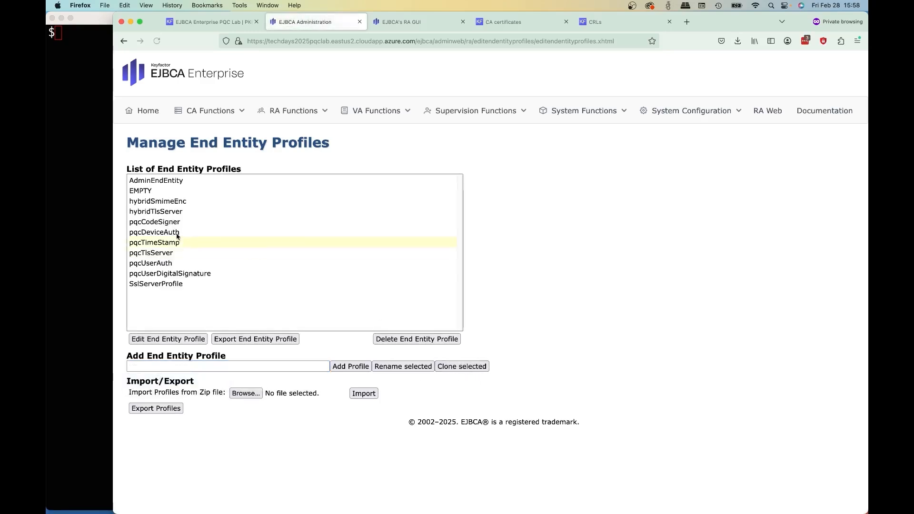
- Open the hybridSmimeEnc end entity profile for editing and enable batch generation, on by default and with the default enforced
click(169, 204)
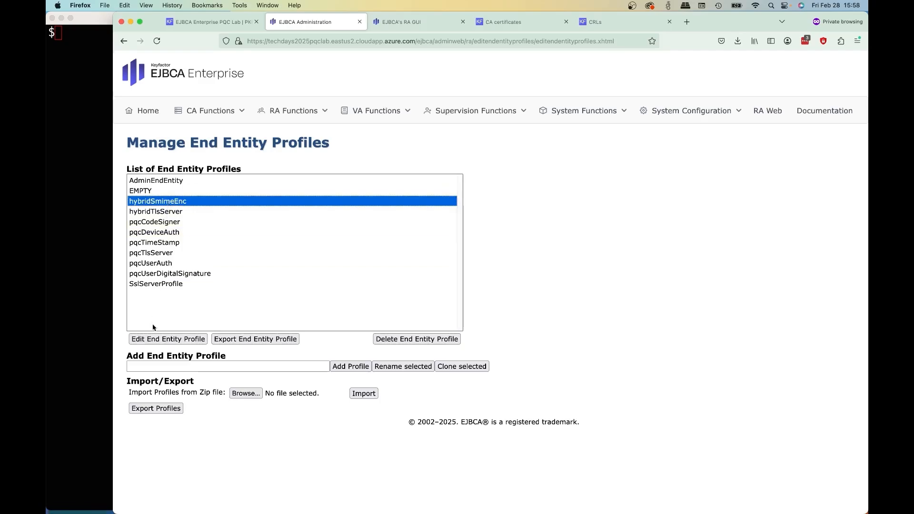
click(151, 340)
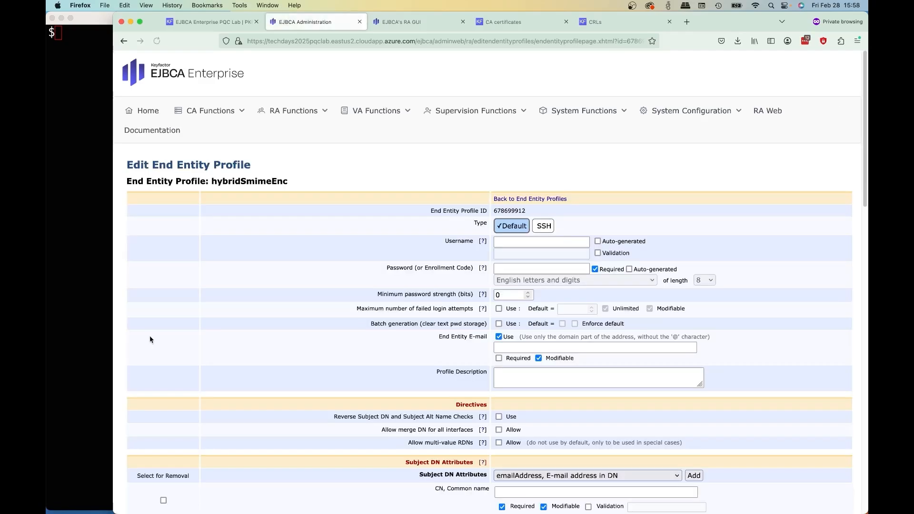
scroll(568, 306, down, 1)
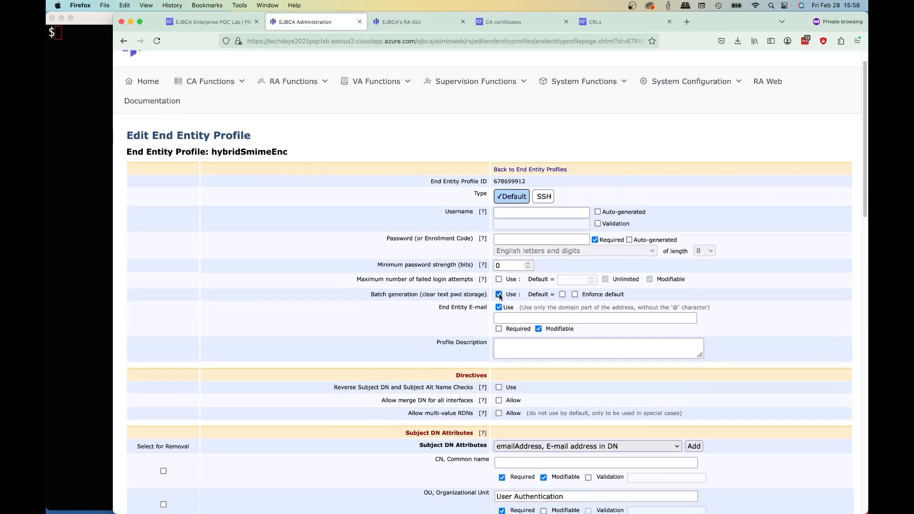
click(575, 295)
scroll(587, 295, down, 3)
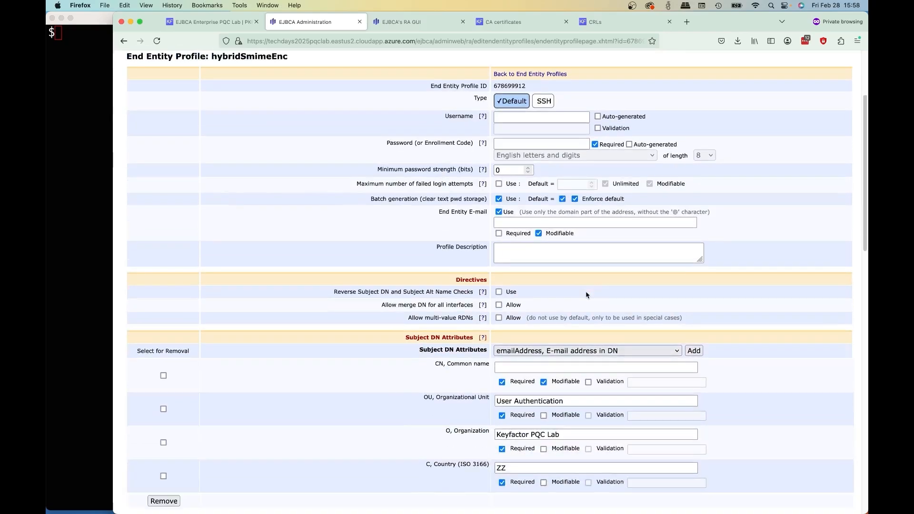
- In the subject DN attributes, set the organizational unit to People and the organization to Tech Days 2025
scroll(587, 295, down, 5)
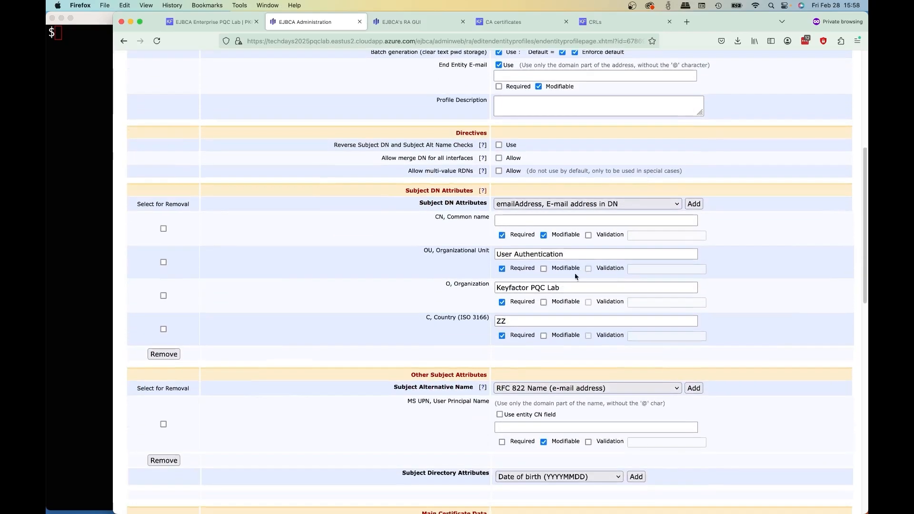
triple_click(574, 253)
text(People)
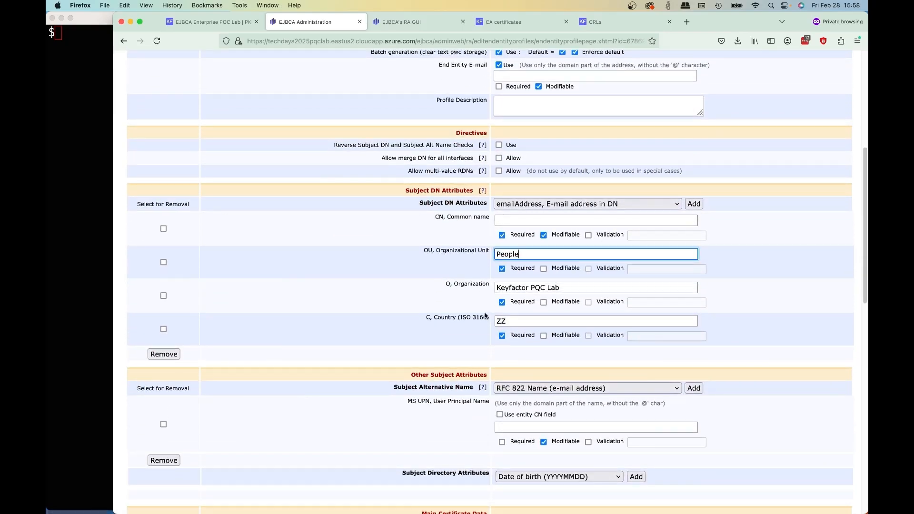
drag(589, 287, 458, 289)
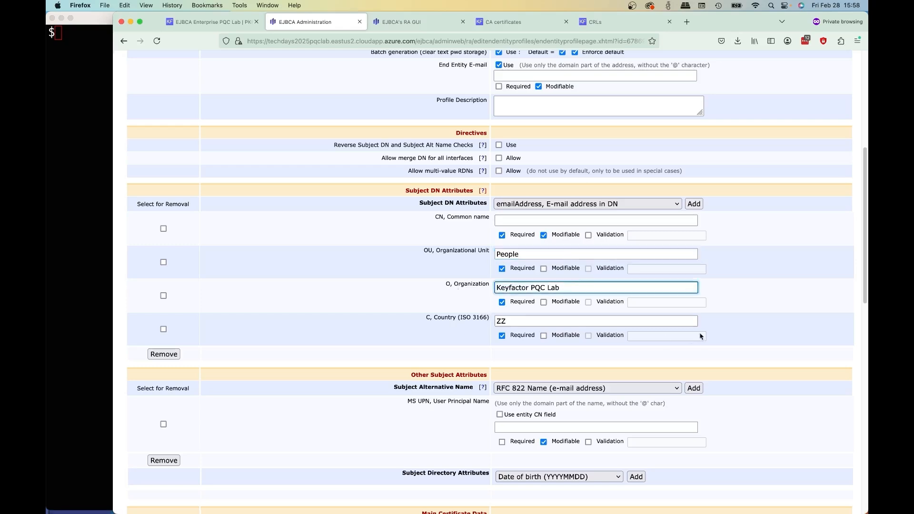
drag(573, 285, 389, 342)
text(Tech Days 2025)
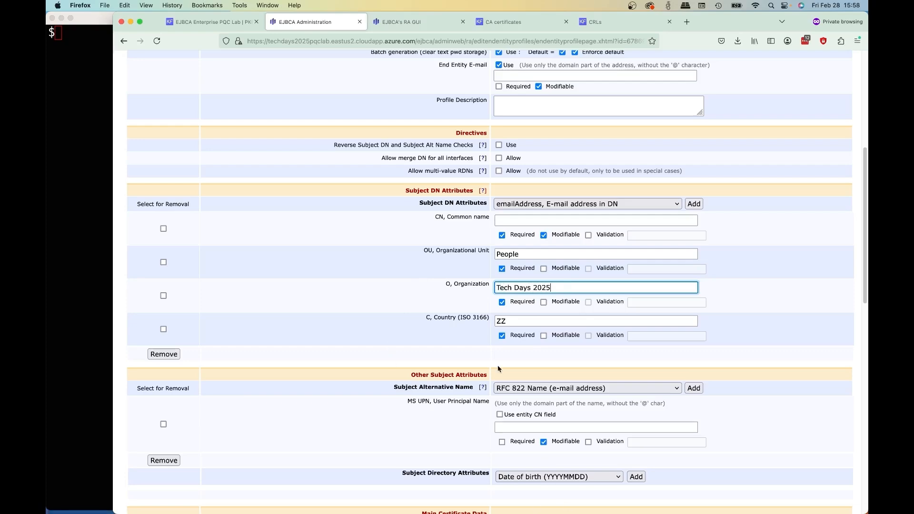
- Remove the MS UPN, User Principal Name attribute from the subject alternative names
scroll(535, 476, down, 4)
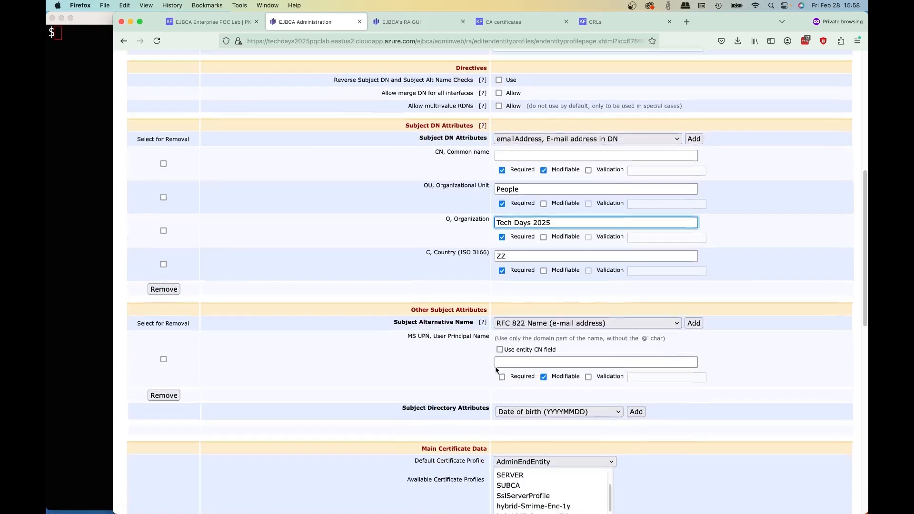
click(164, 321)
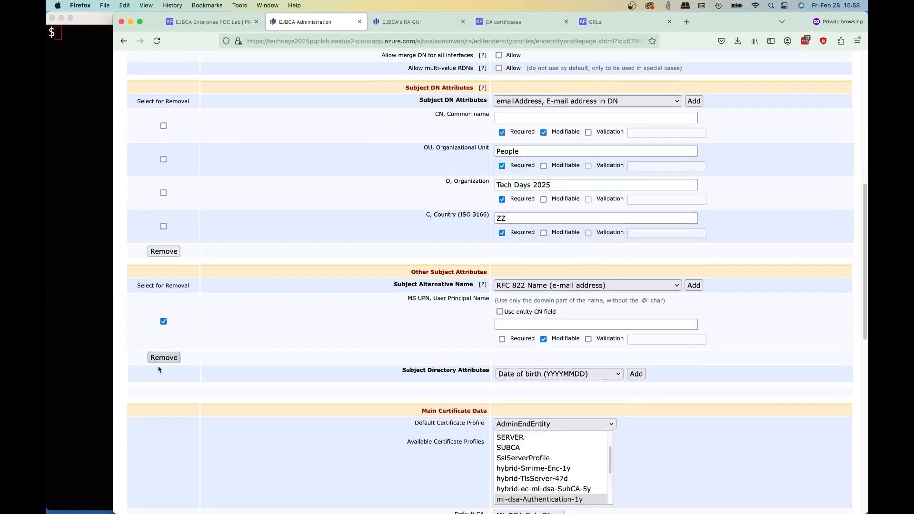
click(164, 358)
- Add two RFC 822 Name alternative names, the first required and using the entity e-mail field, and make the end entity e-mail required
click(613, 287)
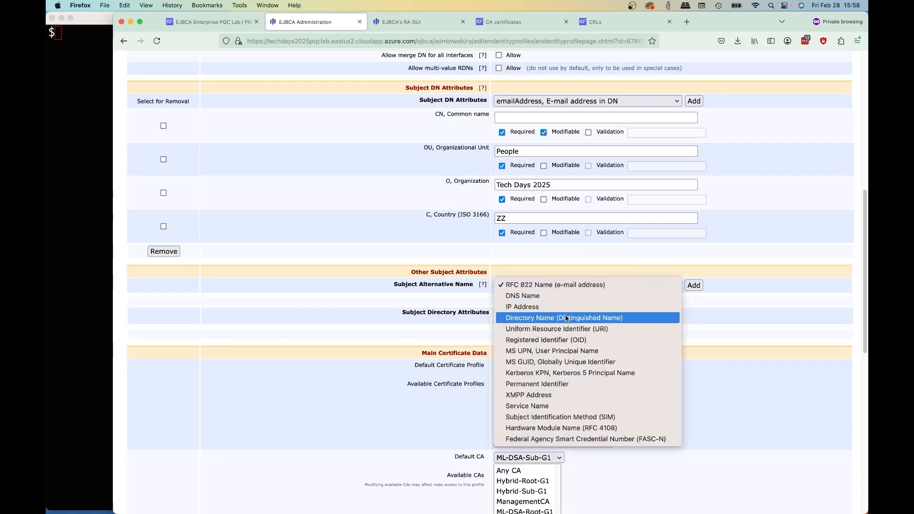
click(607, 285)
click(693, 285)
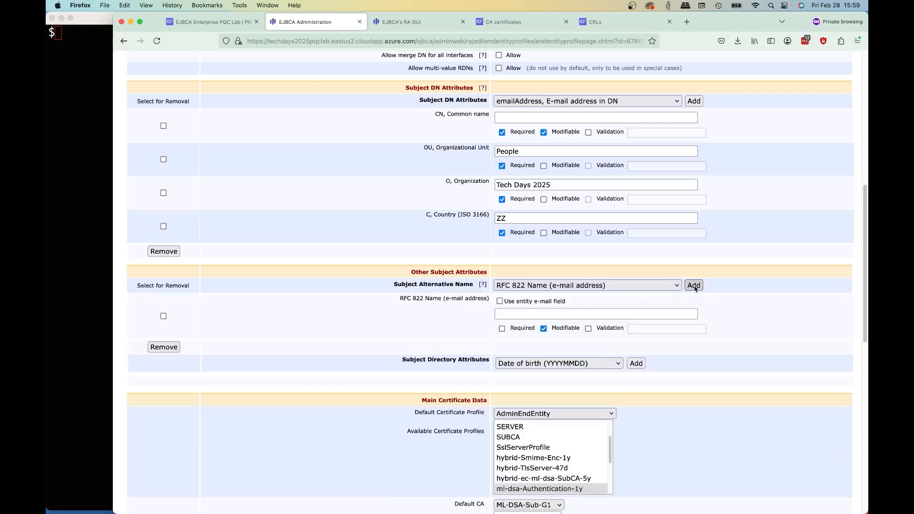
click(500, 301)
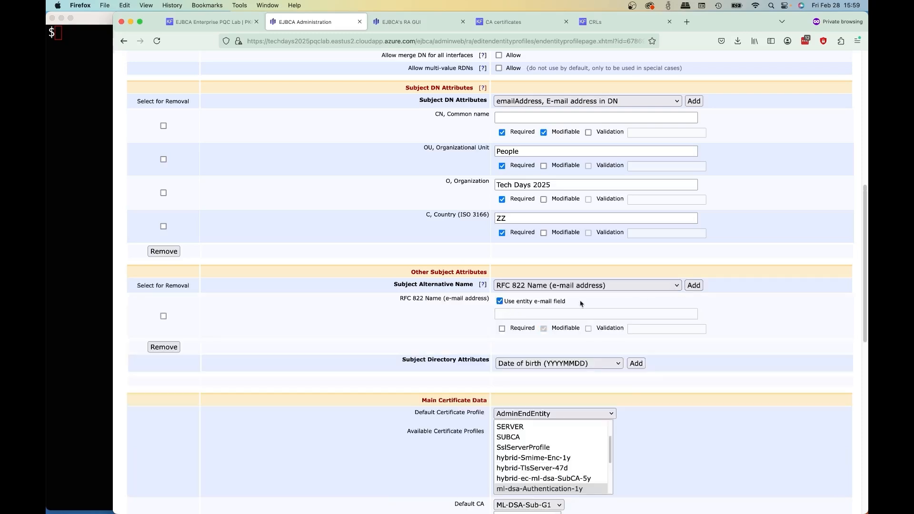
click(693, 285)
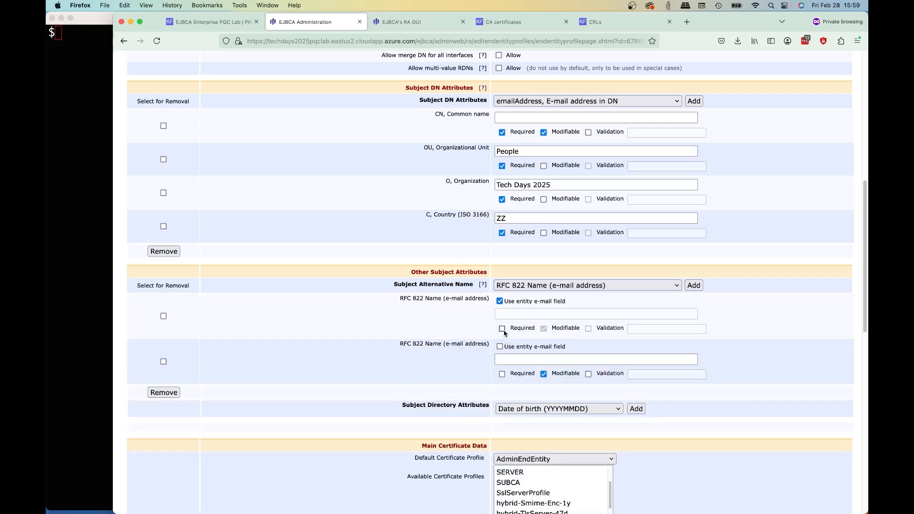
scroll(480, 329, up, 5)
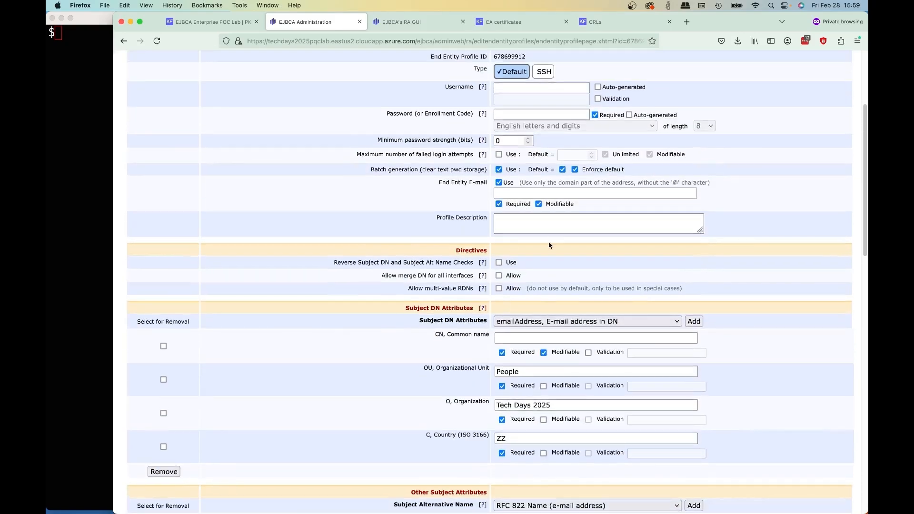
- Set hybrid-Smime-Enc-1y as the default certificate profile and as the only available certificate profile
scroll(548, 245, down, 5)
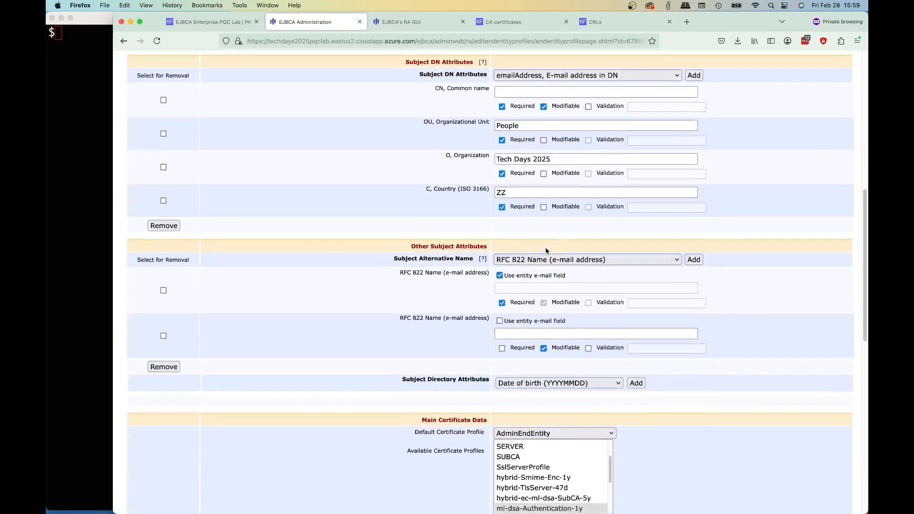
scroll(546, 251, down, 5)
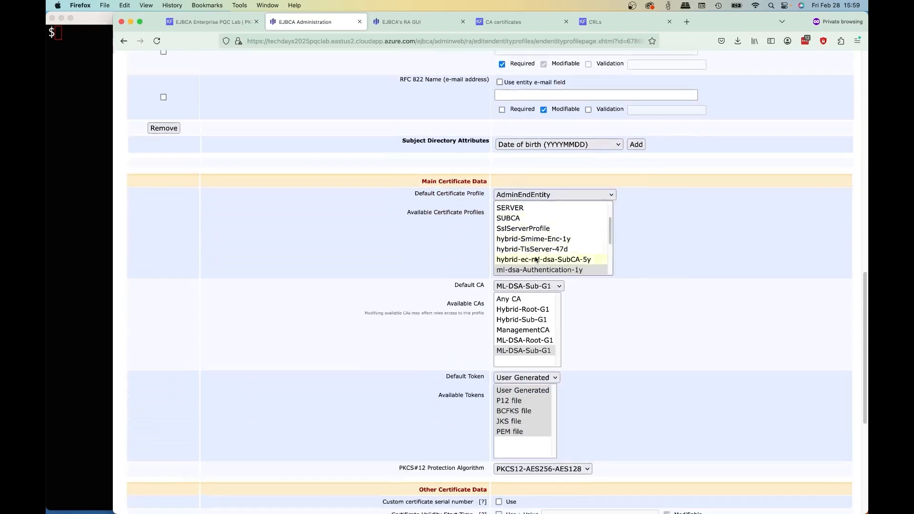
scroll(535, 260, down, 1)
click(587, 181)
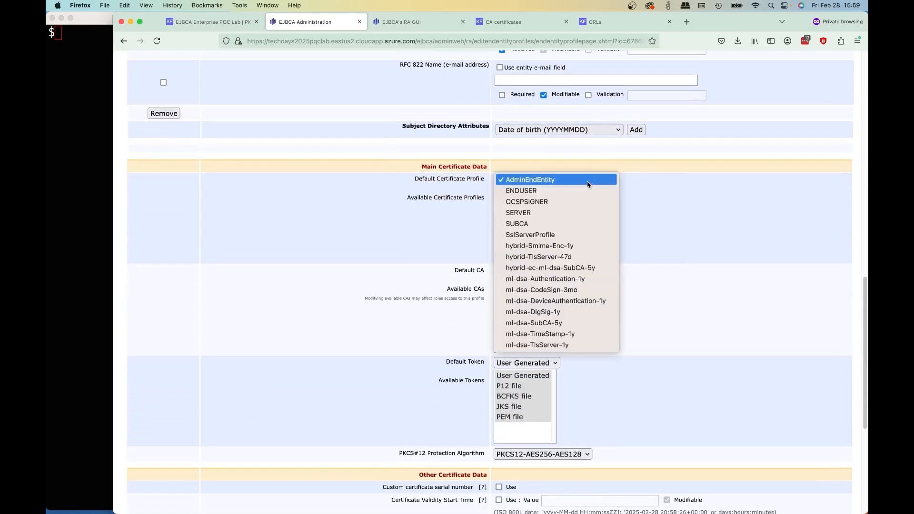
click(555, 246)
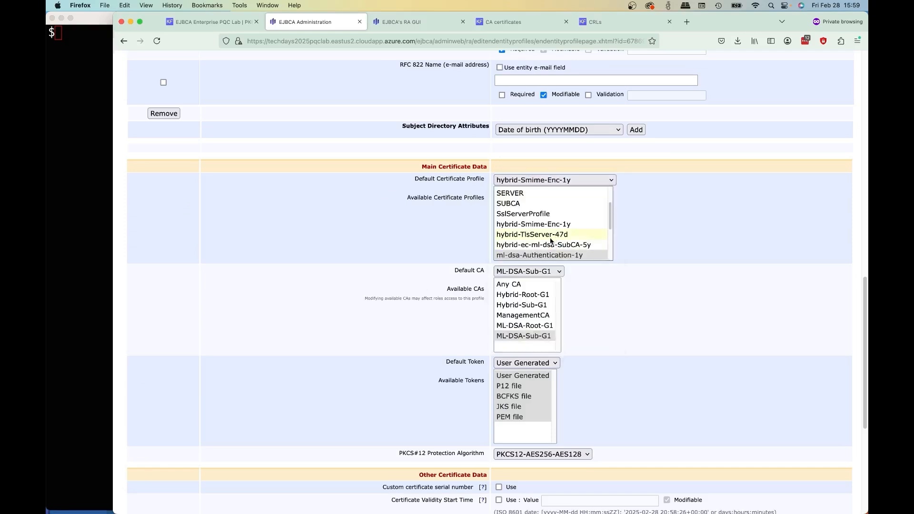
click(557, 227)
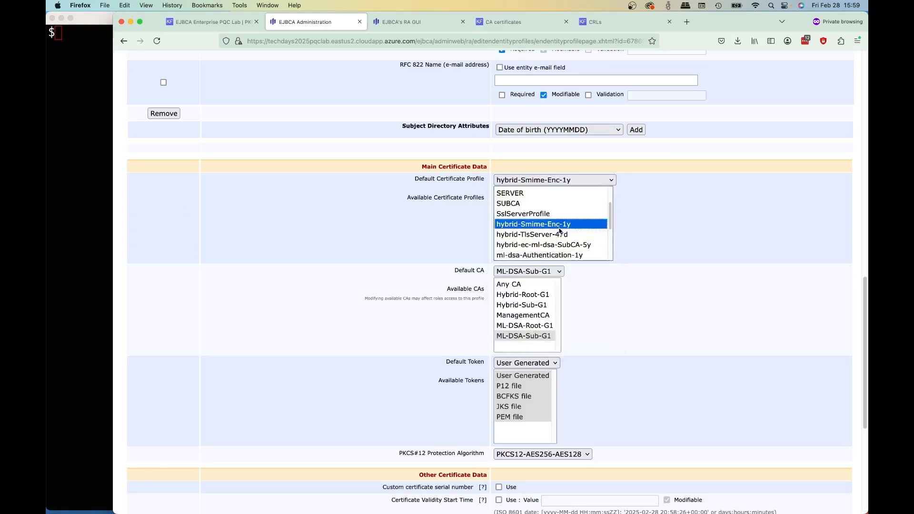
- Set Hybrid-Sub-G1 as the default CA and as the only available CA
click(535, 272)
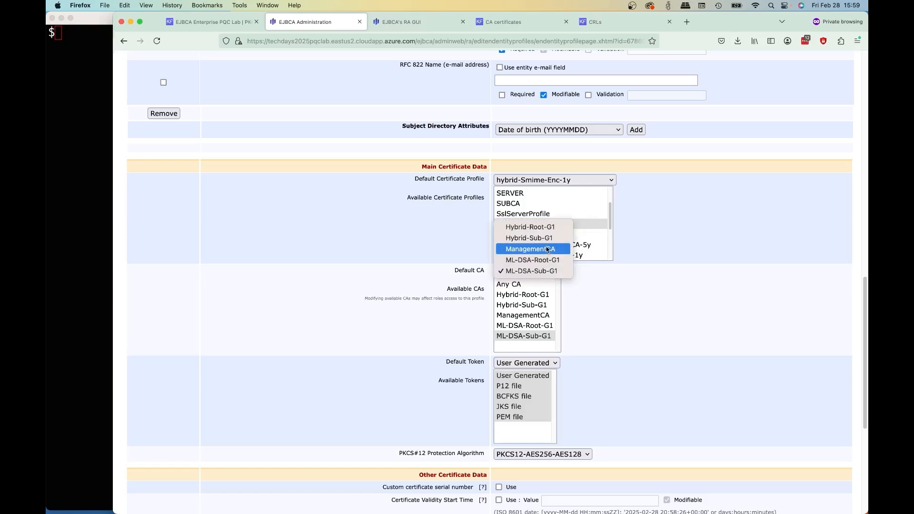
click(530, 238)
click(519, 307)
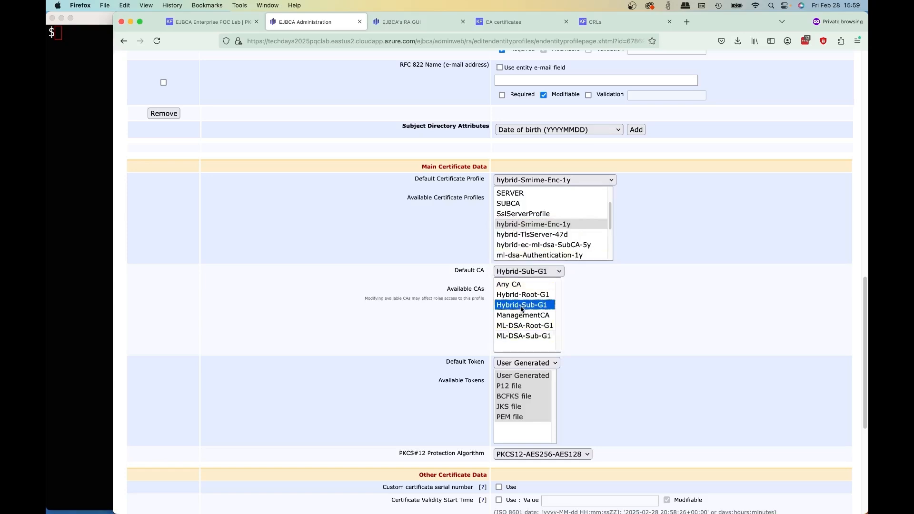
- Limit the available tokens to User Generated and save the hybridSmimeEnc end entity profile
scroll(542, 313, down, 3)
click(524, 304)
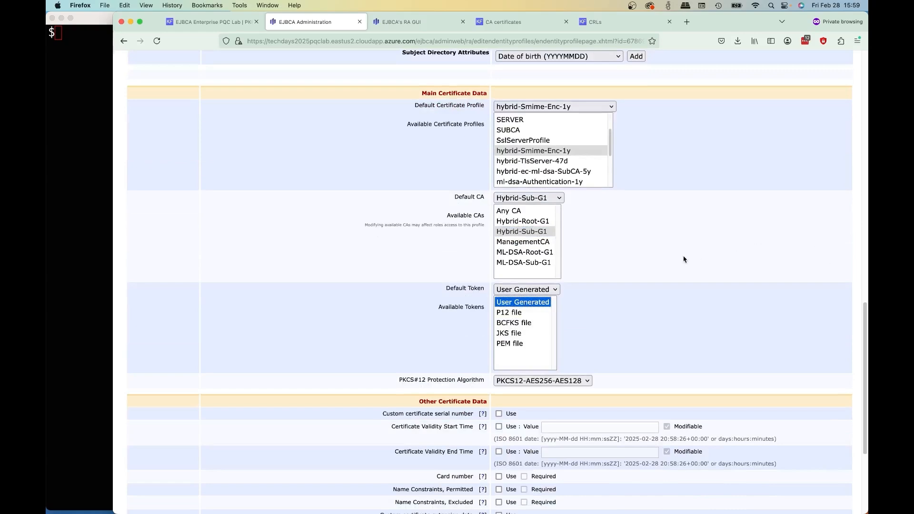
scroll(652, 312, down, 5)
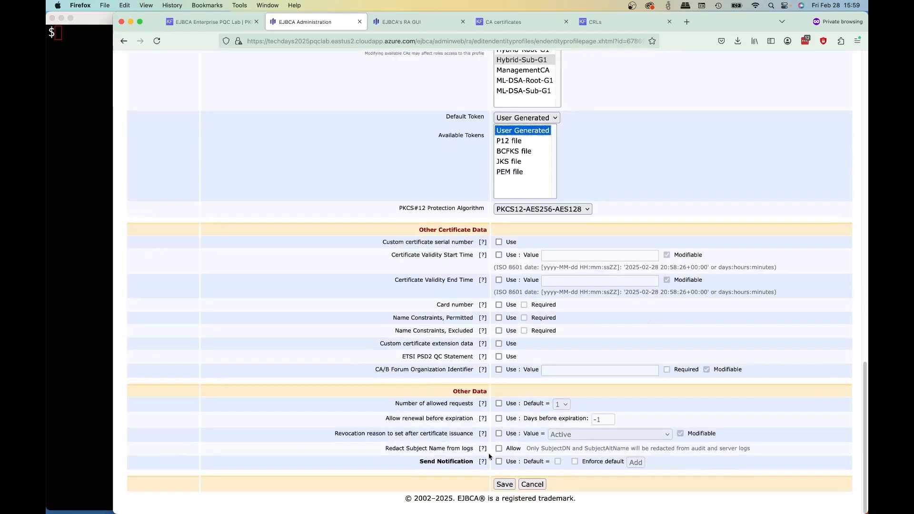
click(504, 484)
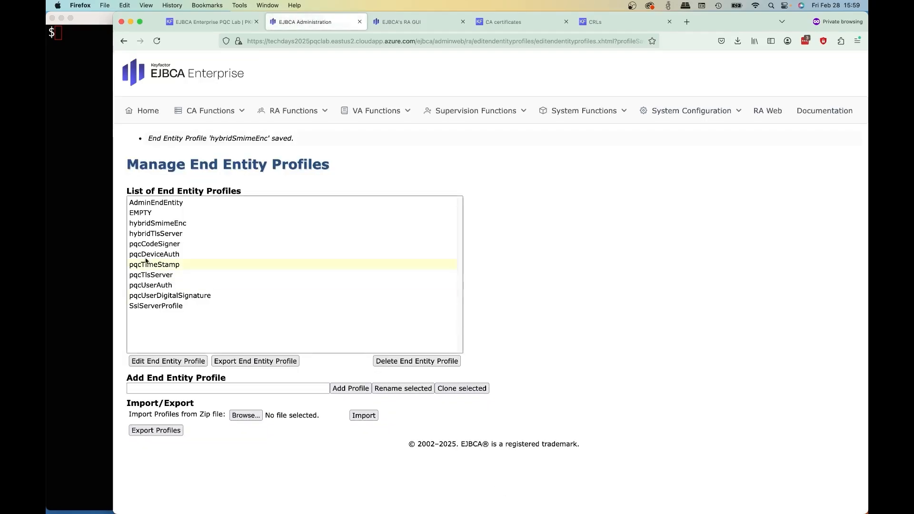
- Open the hybridTlsServer end entity profile for editing and set its organization to Tech Days 2025
click(143, 234)
click(165, 364)
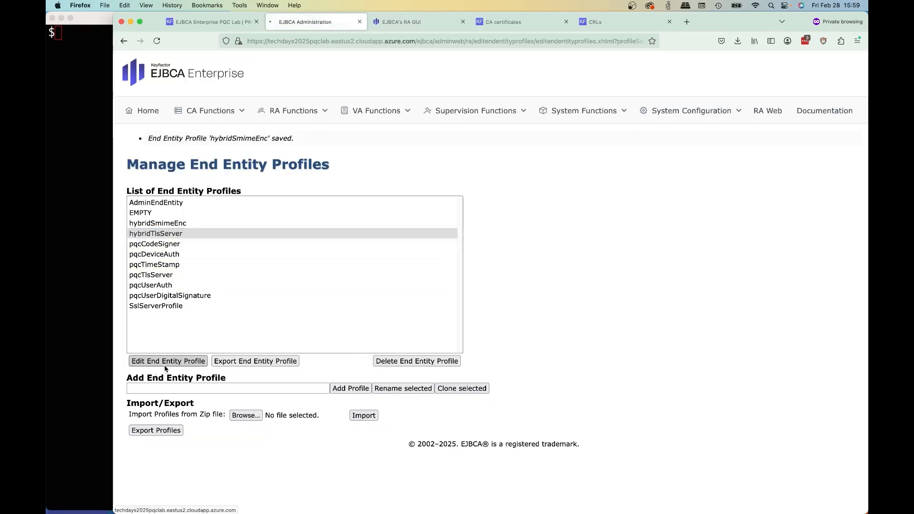
scroll(365, 291, down, 5)
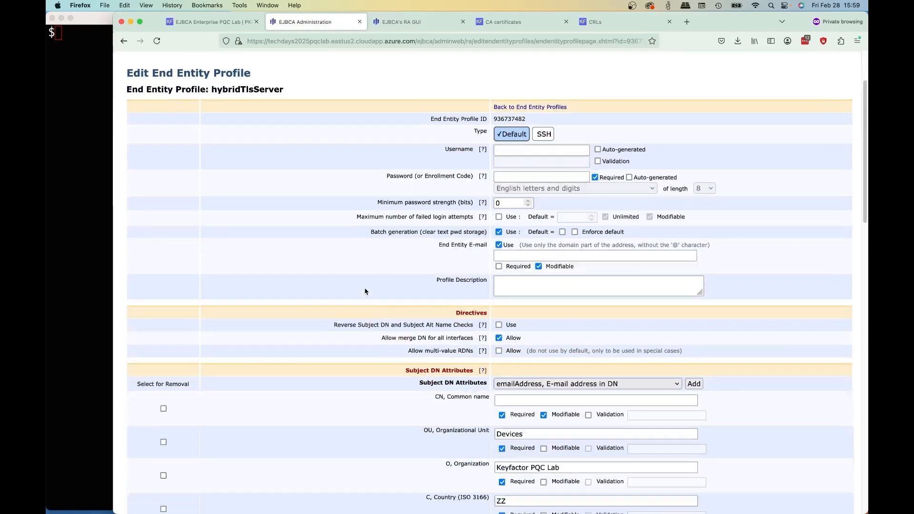
scroll(438, 266, down, 4)
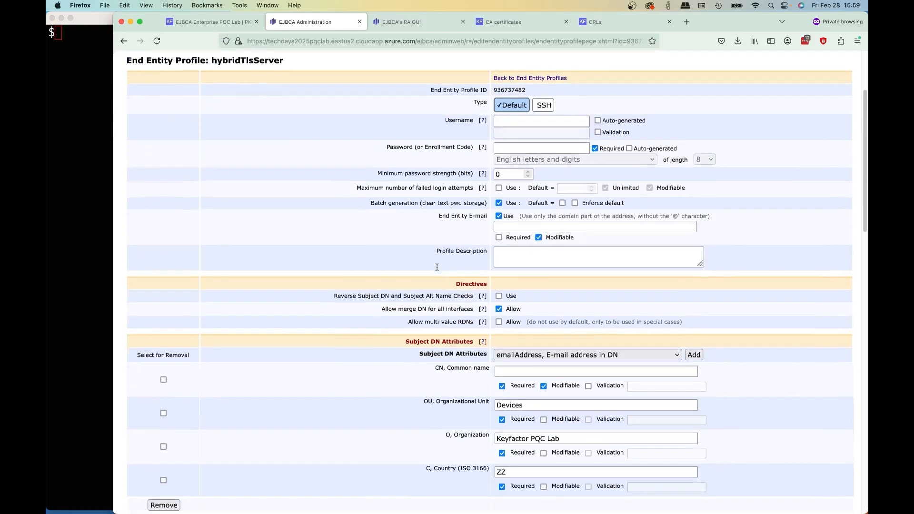
scroll(437, 270, down, 1)
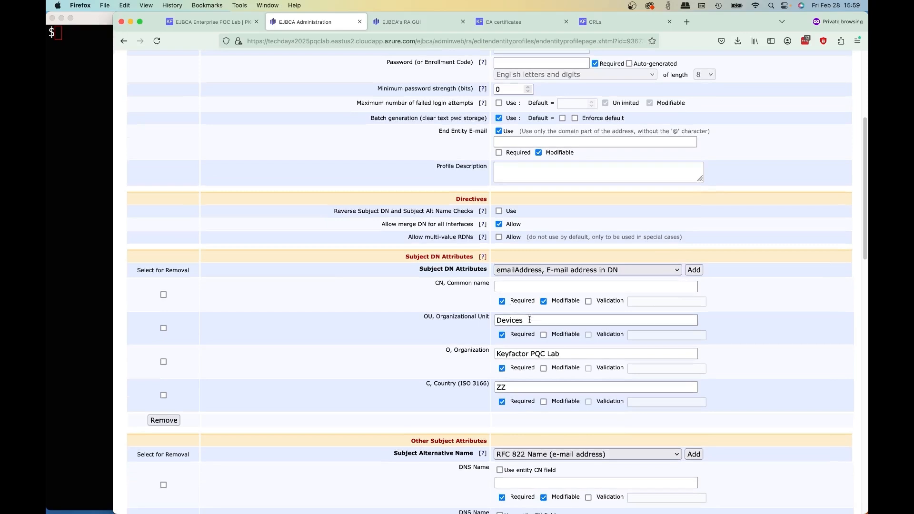
click(559, 353)
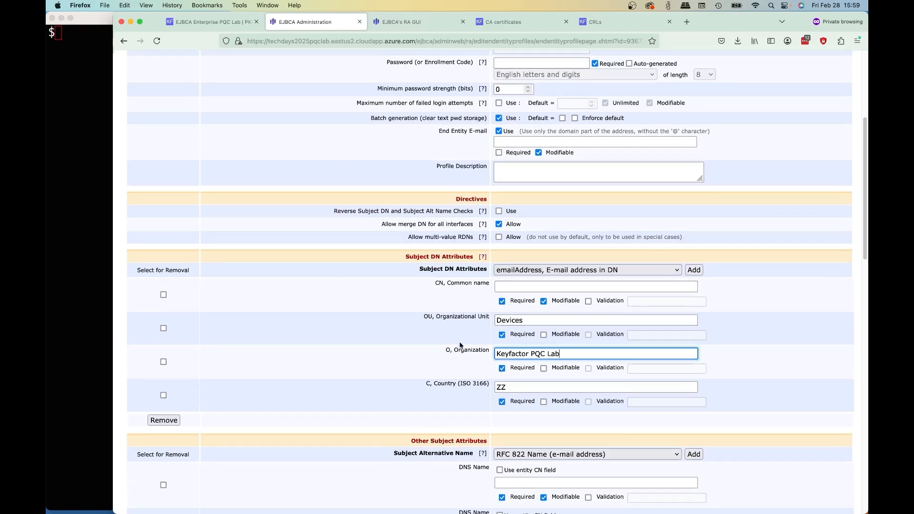
key(super+a)
text(Tech Days 2025)
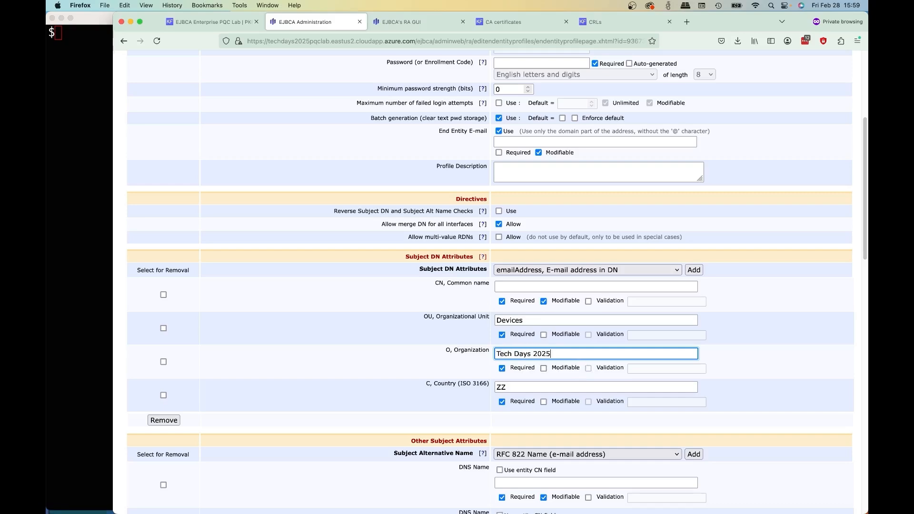
- Set hybrid-TlsServer-47d as the default certificate profile and as the only available certificate profile
scroll(439, 357, down, 5)
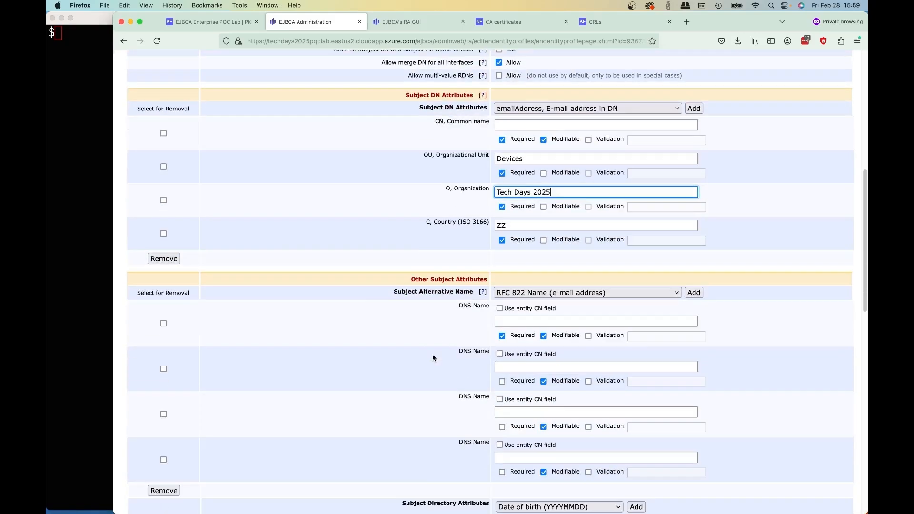
scroll(432, 358, down, 2)
scroll(431, 358, down, 7)
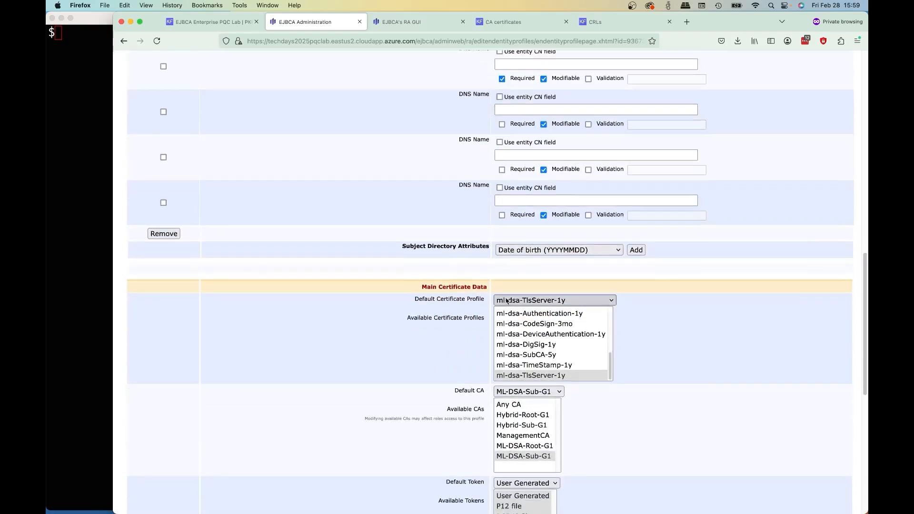
click(507, 301)
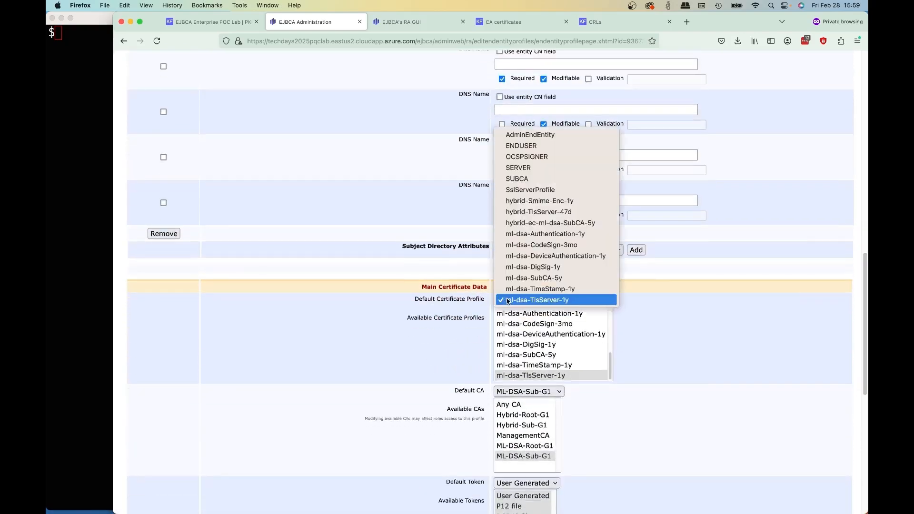
click(542, 212)
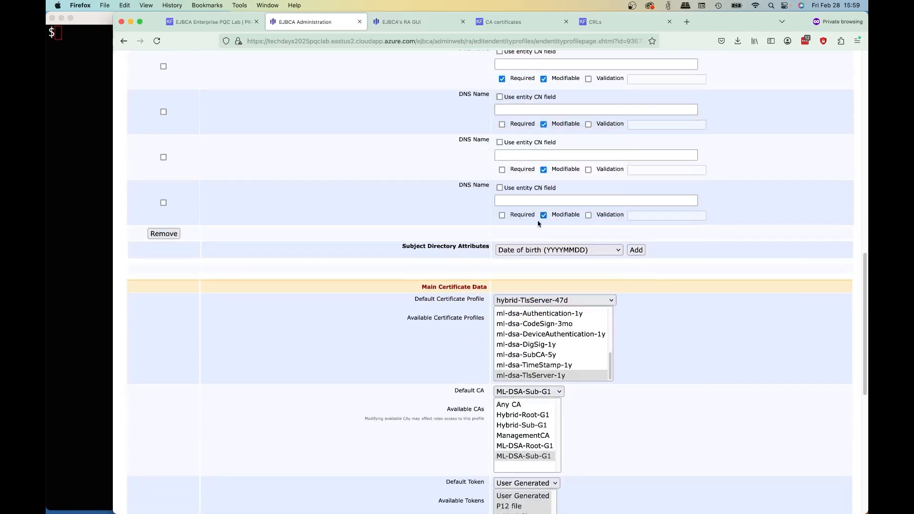
scroll(538, 339, up, 2)
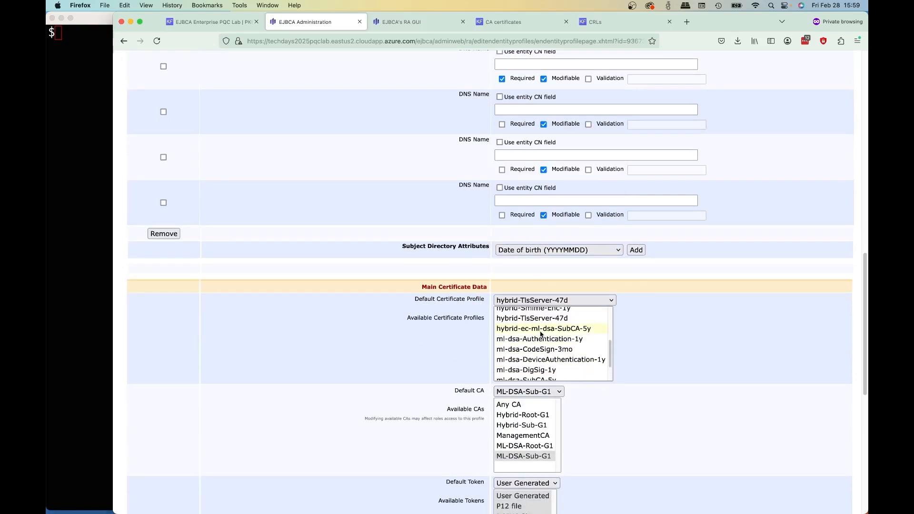
click(547, 321)
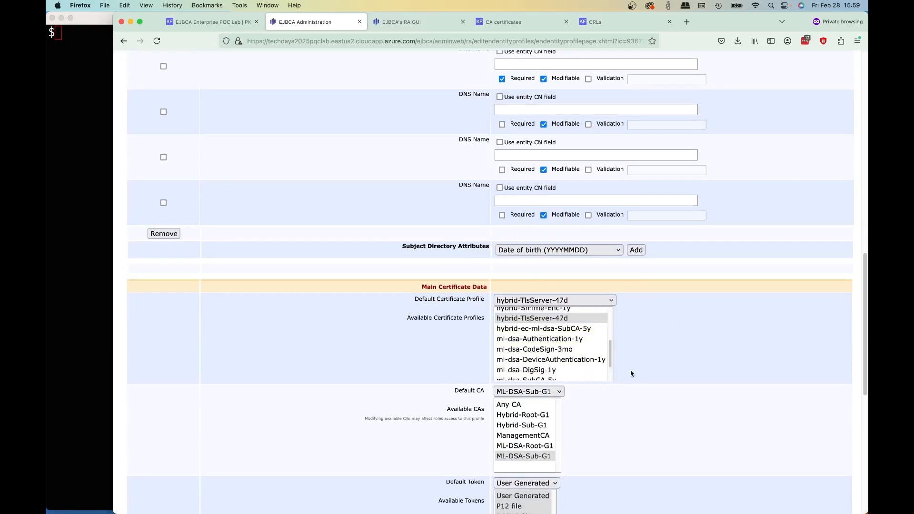
- Set Hybrid-Sub-G1 as the default and only available CA, and save the hybridTlsServer end entity profile
scroll(633, 372, down, 3)
click(551, 321)
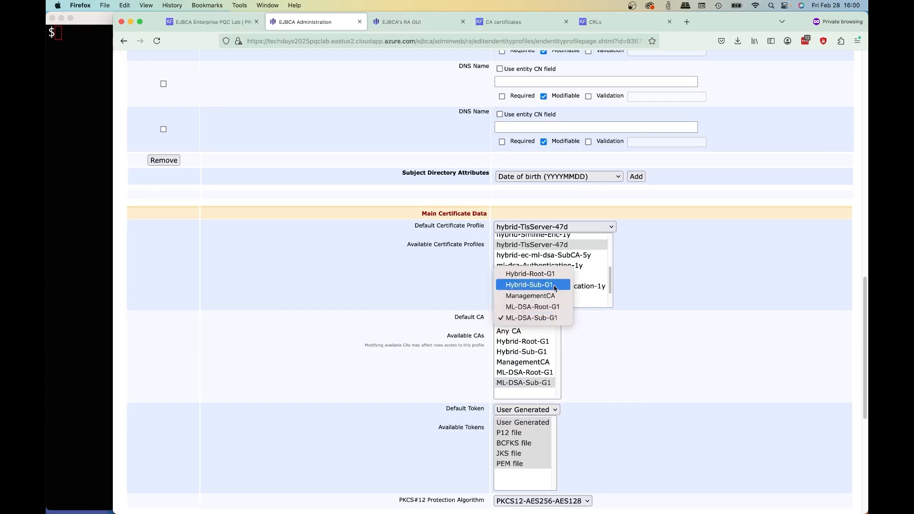
click(529, 284)
click(537, 351)
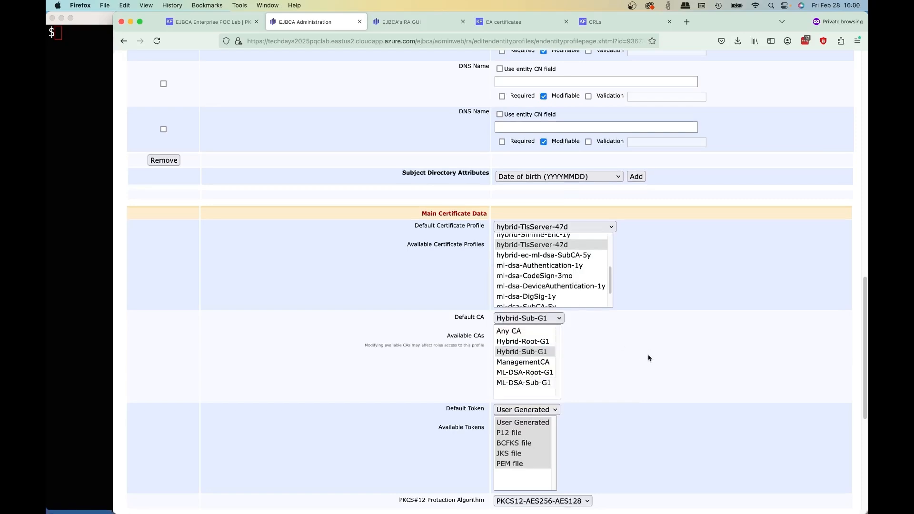
scroll(619, 381, down, 6)
click(510, 484)
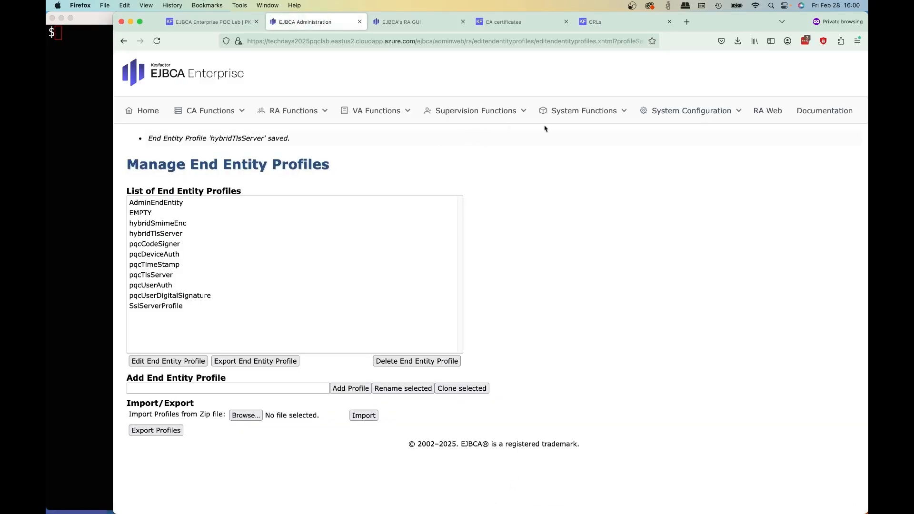
- Add a CMP alias named smime and exclude RegTokenPwd from its authentication modules, keeping HMAC
click(669, 107)
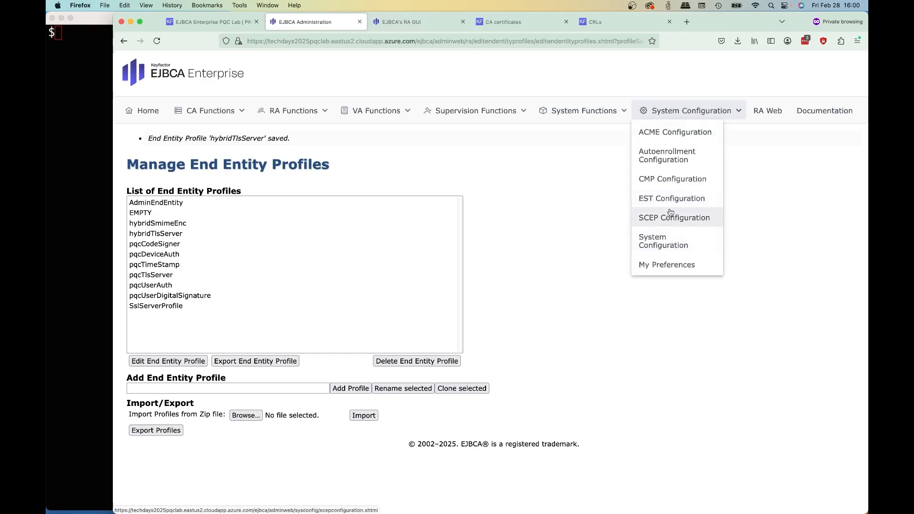
click(677, 181)
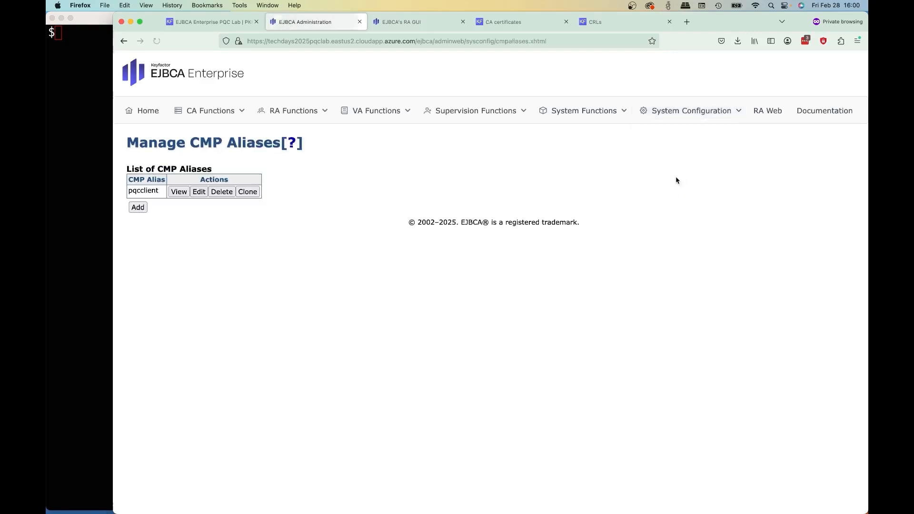
click(138, 208)
click(420, 209)
text(smim)
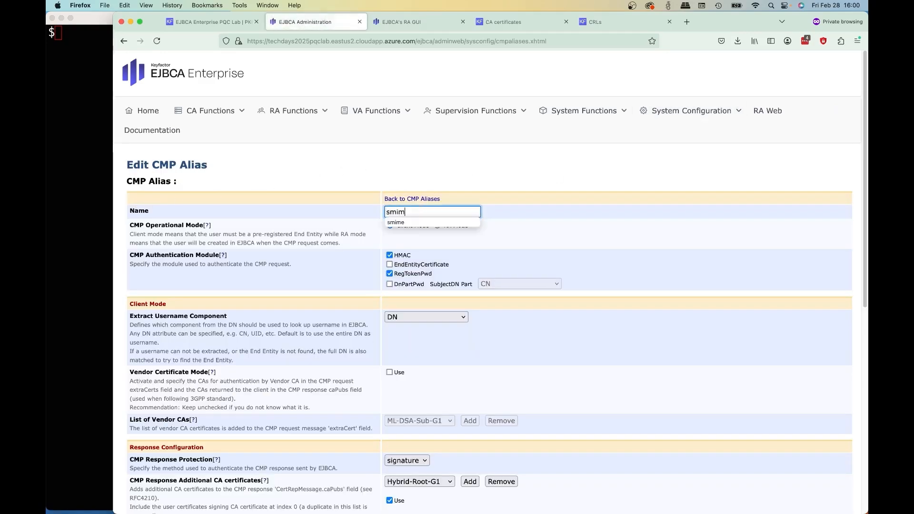
text(e)
click(756, 245)
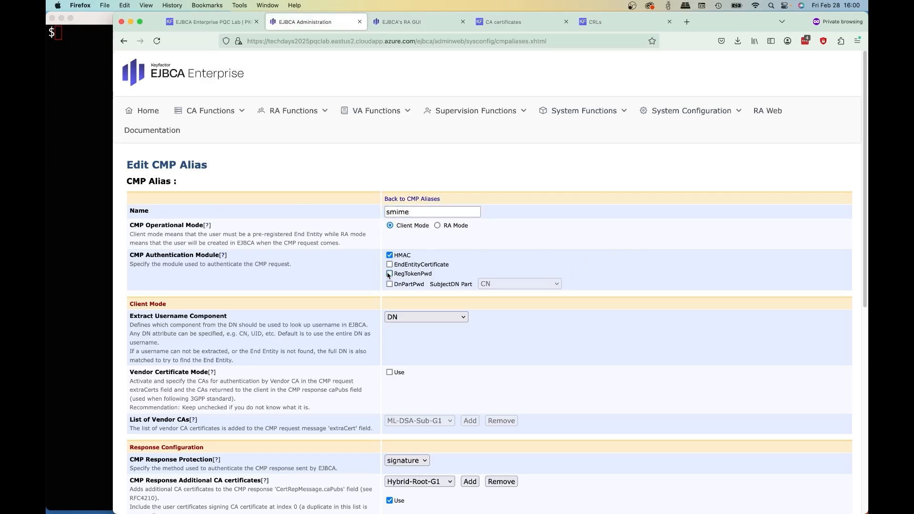
- Set the smime alias to extract the username from CN and disallow certificate renewal with the same keys
scroll(503, 258, down, 3)
click(456, 235)
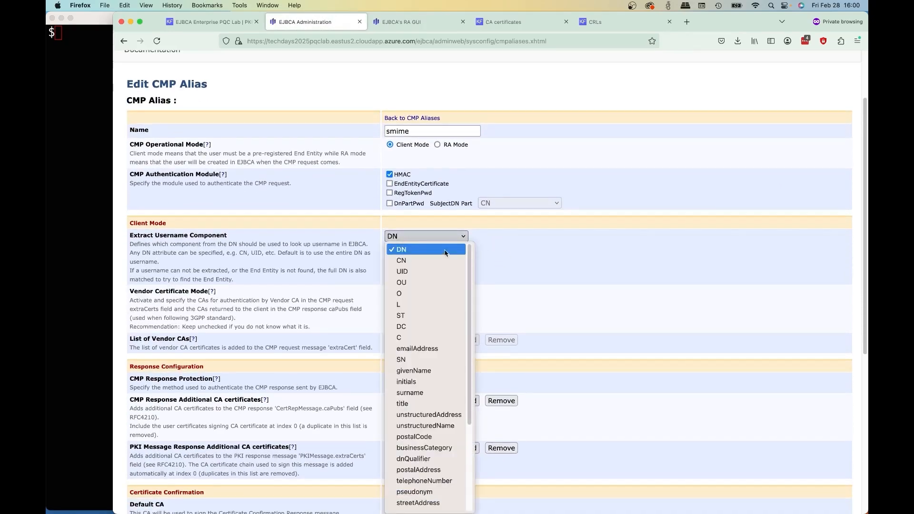
click(437, 261)
scroll(614, 269, down, 8)
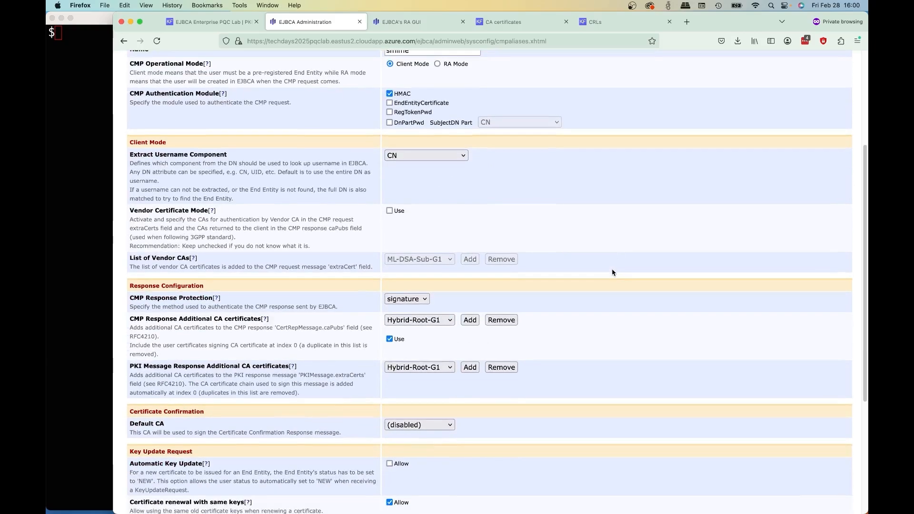
scroll(611, 272, down, 1)
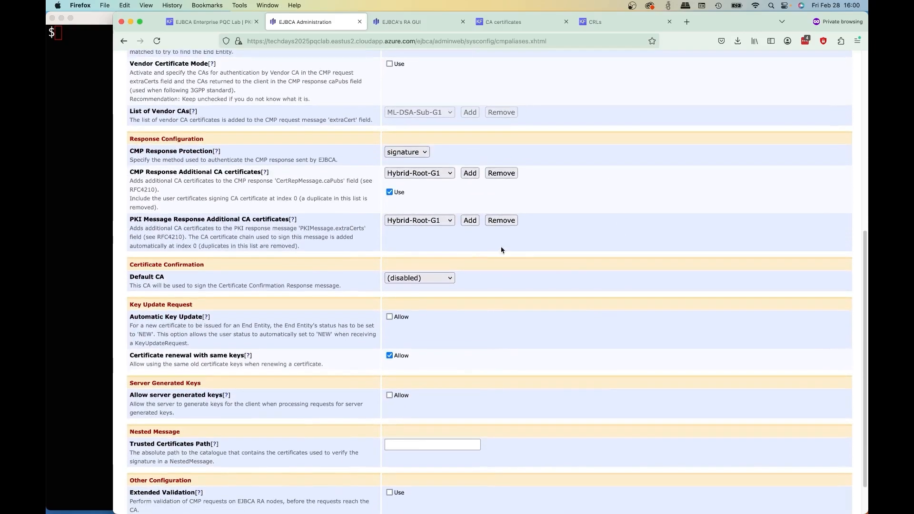
scroll(447, 245, down, 2)
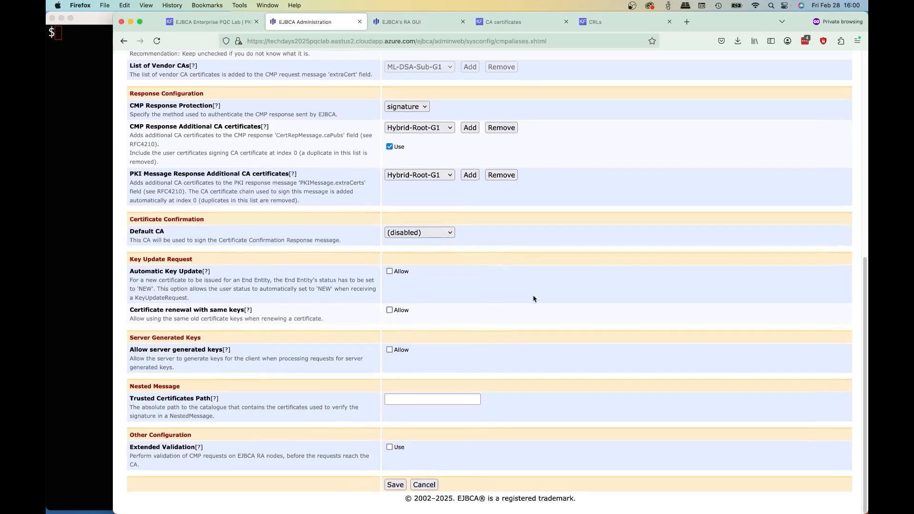
- Set the certificate confirmation default CA to Hybrid-Sub-G1 and save the smime CMP alias
click(441, 241)
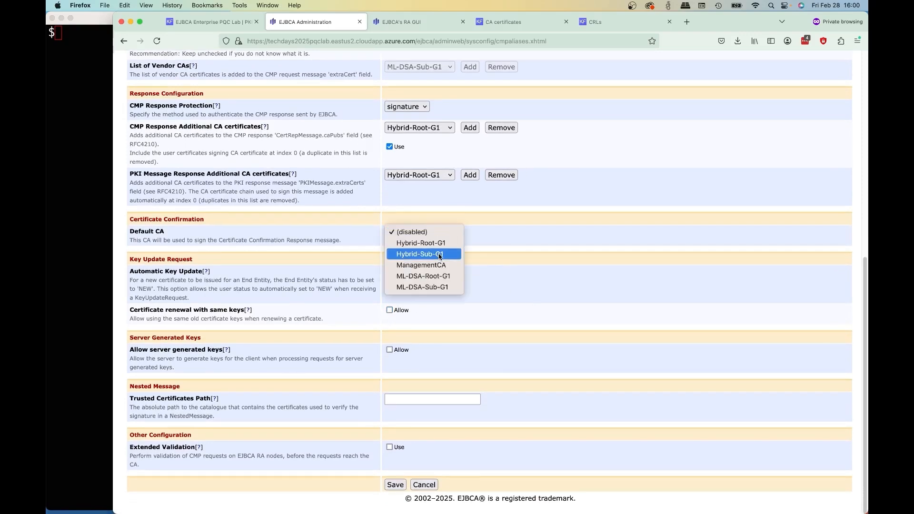
click(441, 253)
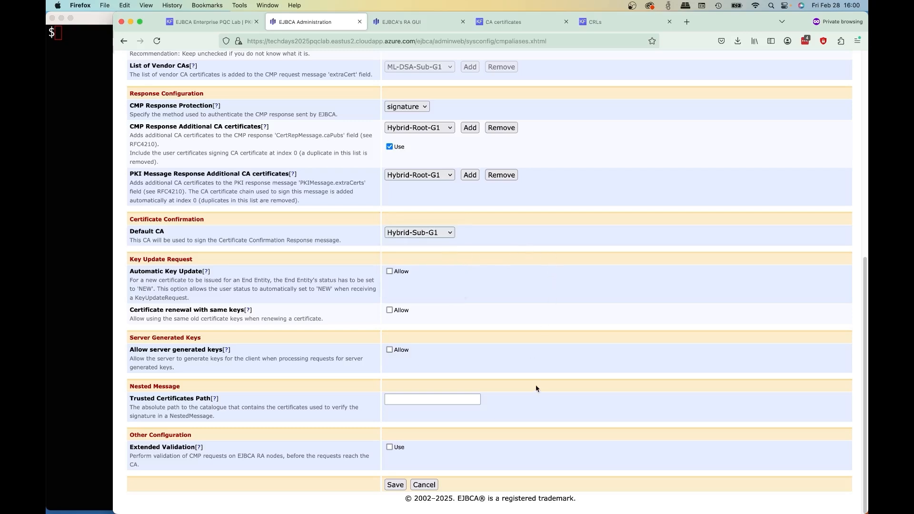
click(389, 486)
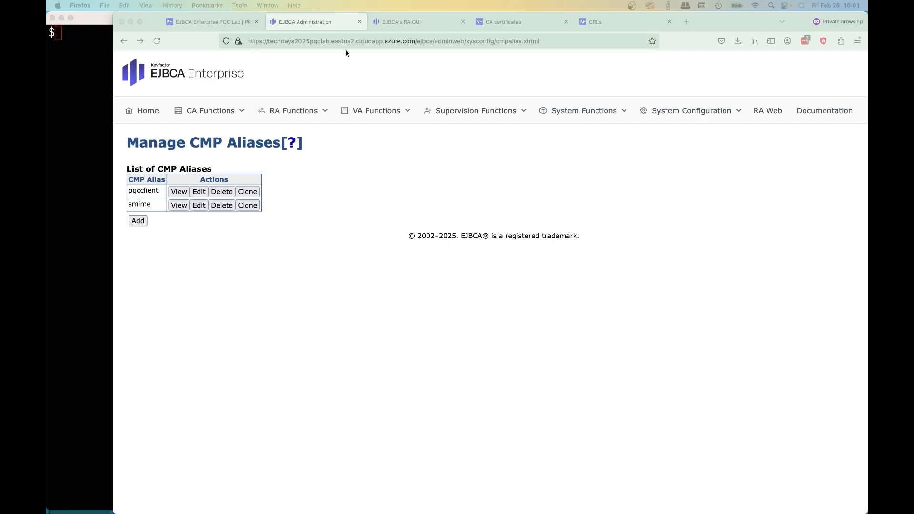
- Download the EJBCA Client CLI archive from the EJBCA Enterprise PQC Lab landing page
click(200, 22)
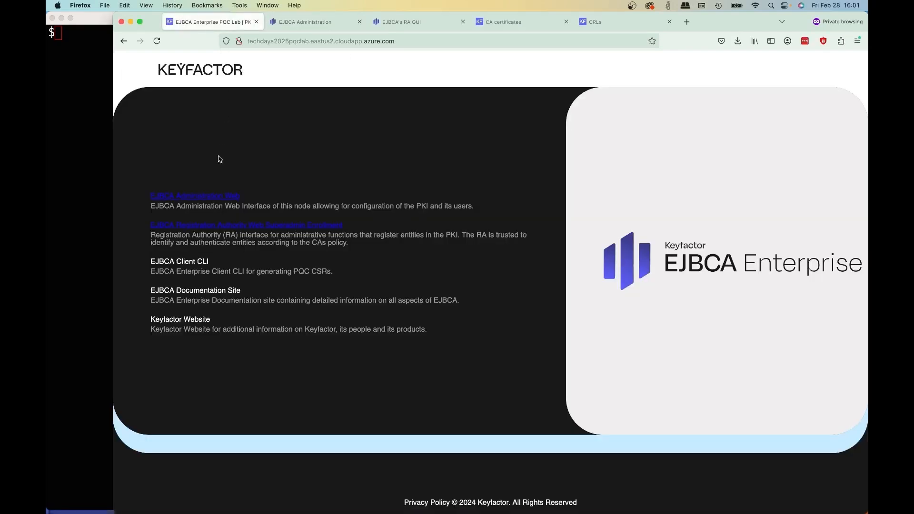
click(190, 264)
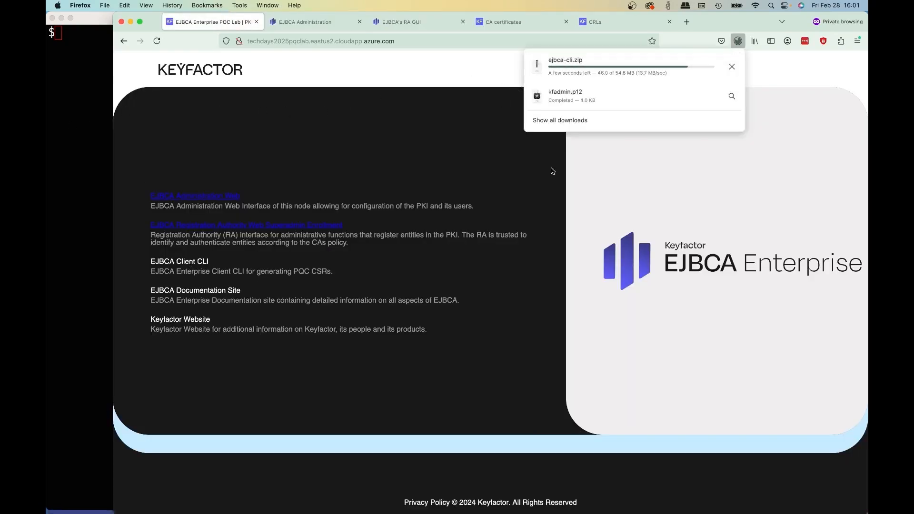
- Switch to the iTerm2 terminal and list the working directory's contents in long format with ls -l
click(66, 137)
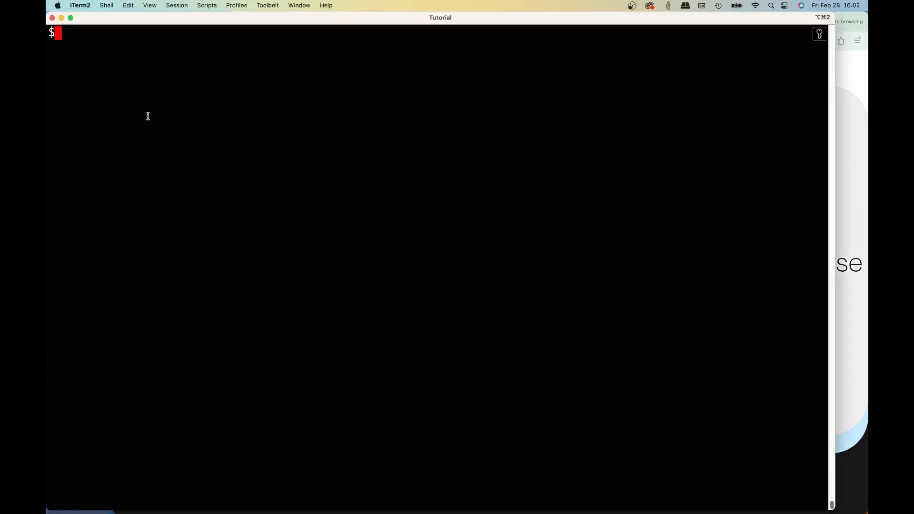
text(ls)
key(BackSpace)
text(s -lh)
key(BackSpace)
key(Return)
- Extract the ejbca-cli.zip archive quietly by running unzip -q ejbca-cli.zip
text(unzip -l ej)
key(Tab)
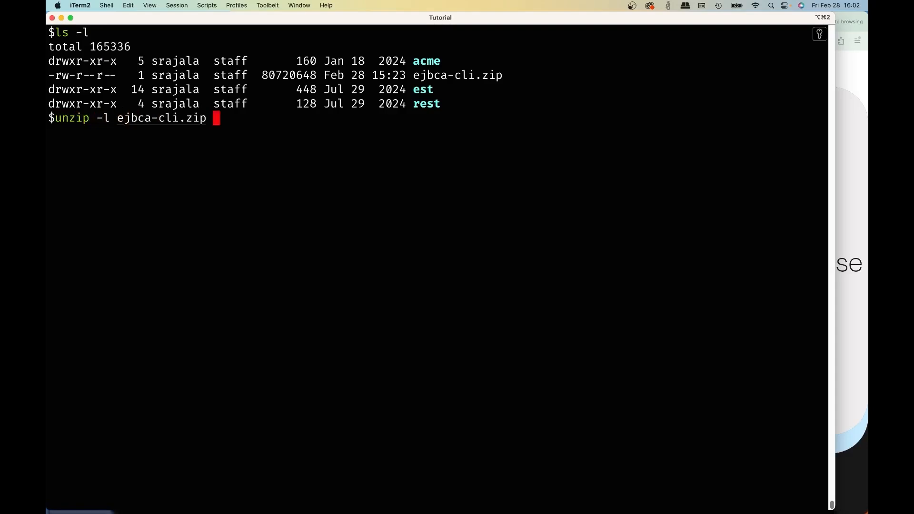
key(Left)
key(Left)
key(Left)
key(Left)
key(Left)
key(Left)
key(Left)
key(Left)
key(Left)
key(Left)
key(Left)
key(Left)
key(Left)
key(Left)
key(Left)
key(BackSpace)
text(q)
key(Return)
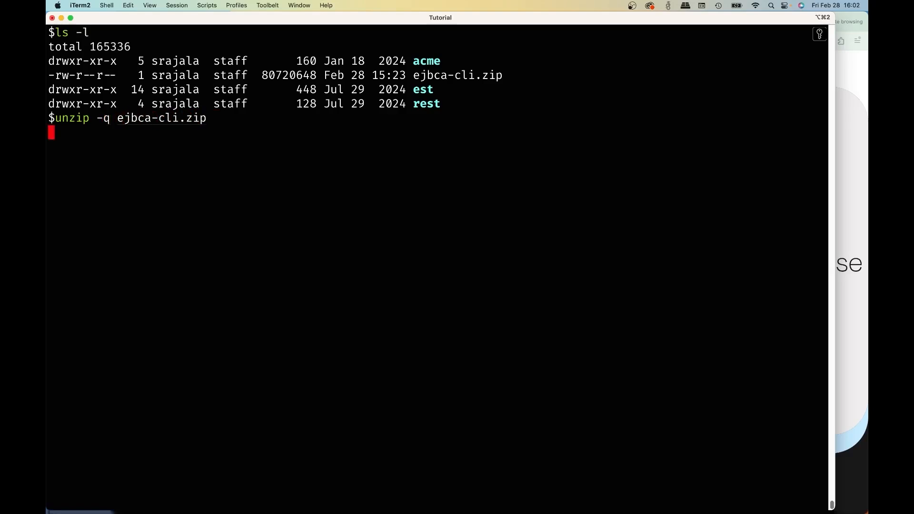
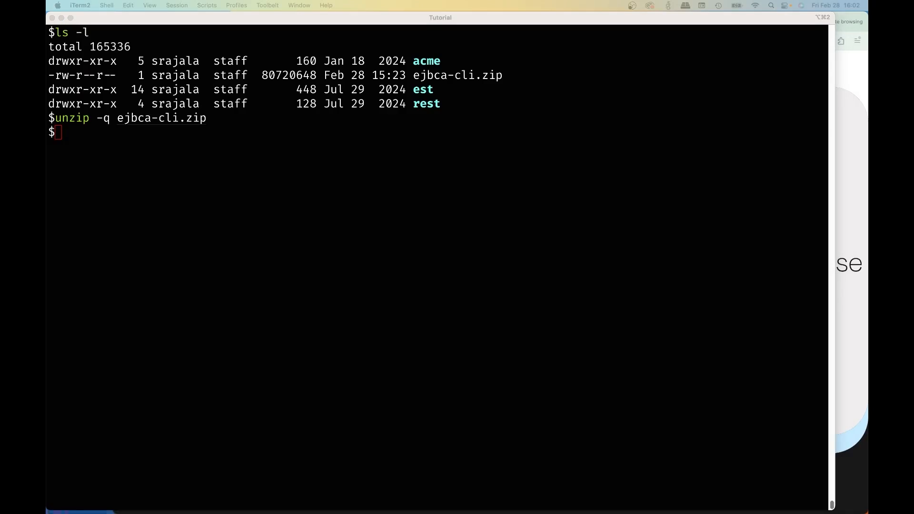
- Display the manual of the CSR generation command by running ejbca-cli/ejbca.sh gencsr --help
click(496, 356)
text(ejbca-cli/ejbca.sh gencsr)
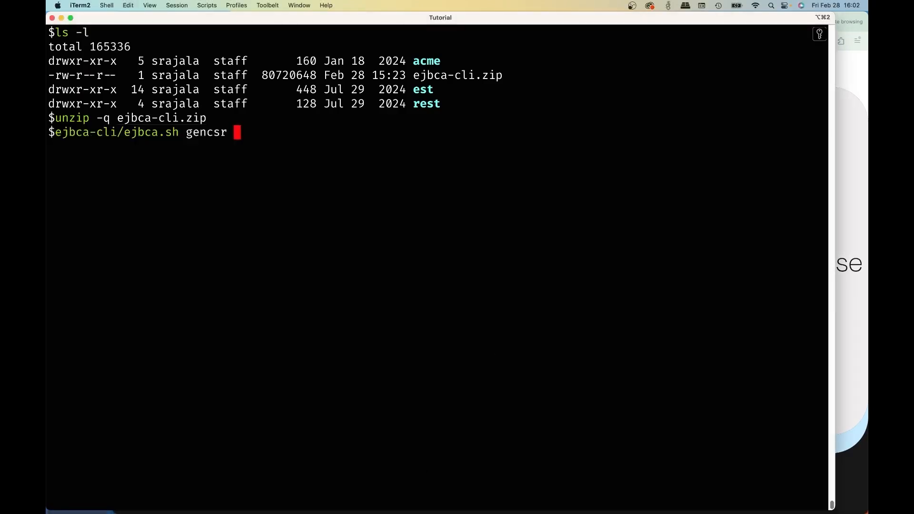
text(--help)
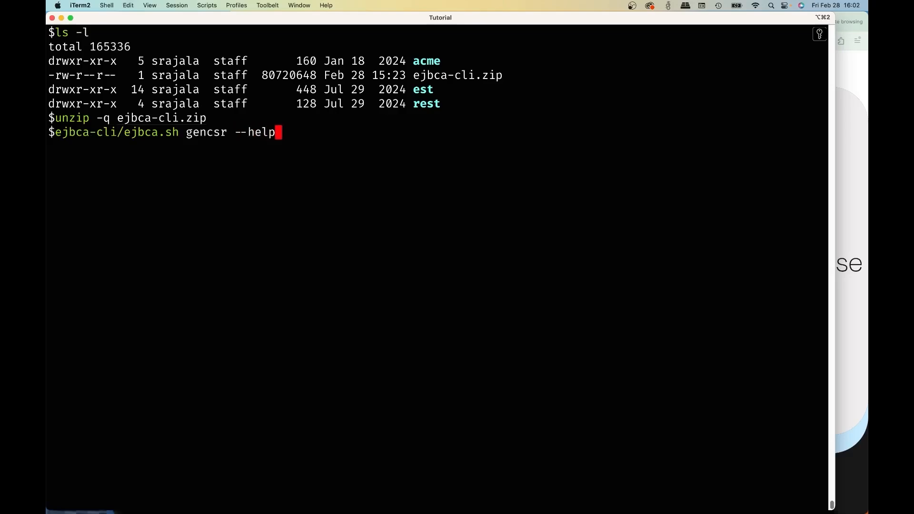
key(Return)
- Read the gencsr manual, from its description and alternative key options down to the signature algorithm and subject parameters
scroll(359, 303, up, 15)
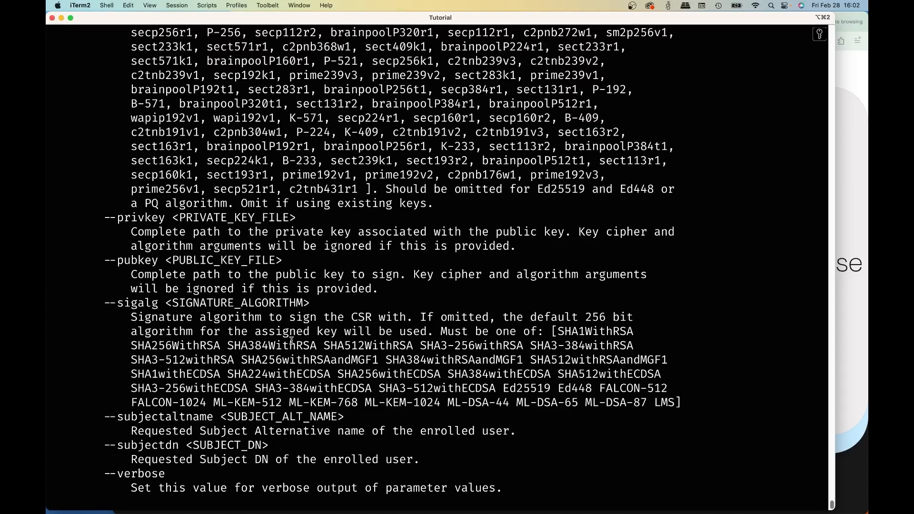
scroll(292, 341, up, 5)
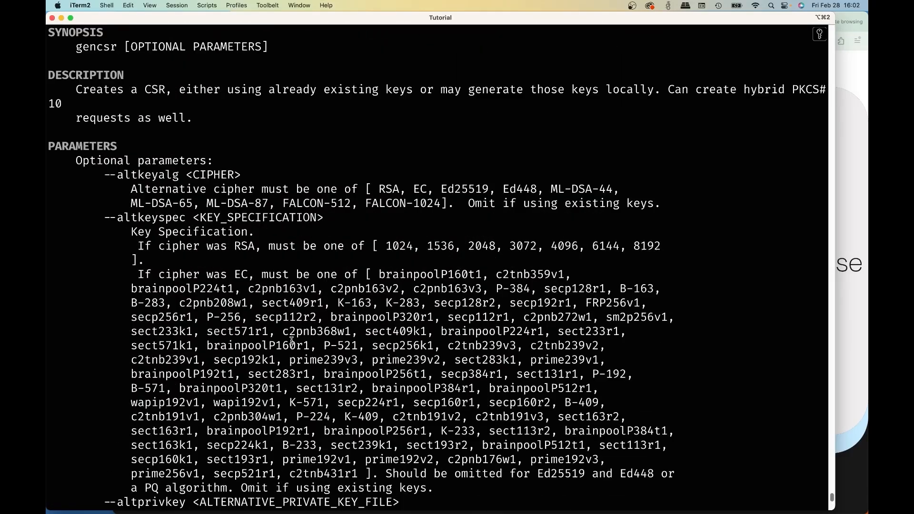
scroll(218, 274, up, 2)
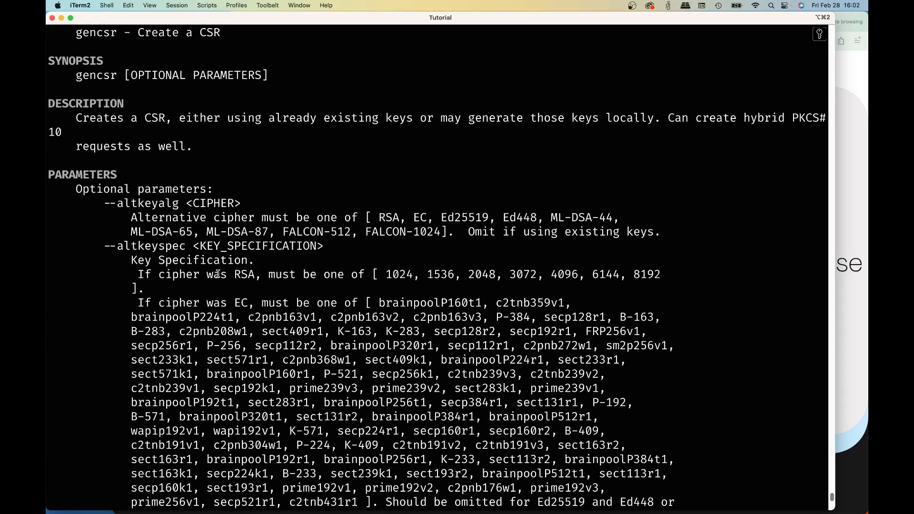
scroll(216, 275, down, 4)
scroll(217, 275, up, 7)
scroll(217, 275, down, 2)
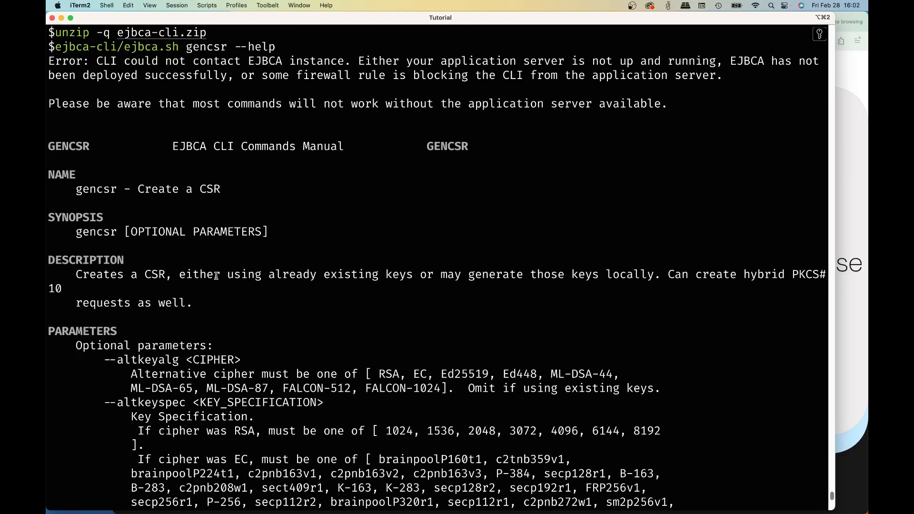
scroll(216, 276, down, 15)
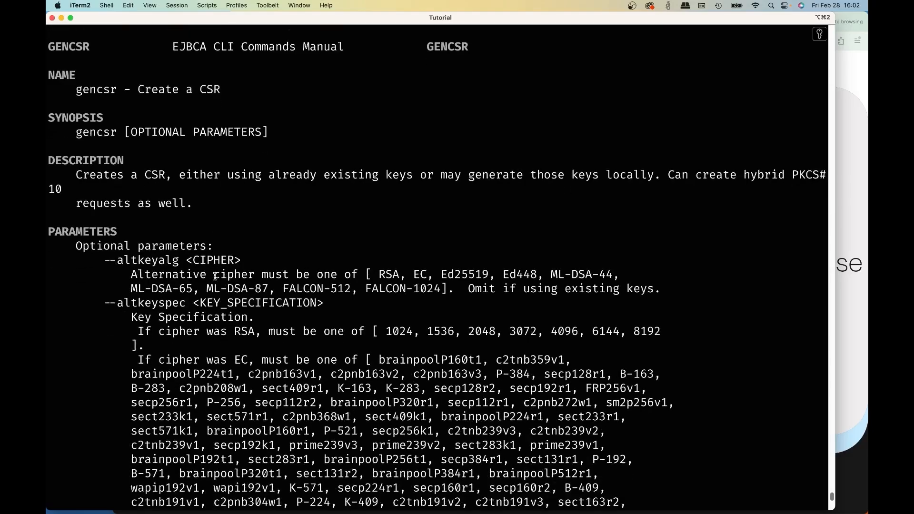
scroll(212, 277, down, 18)
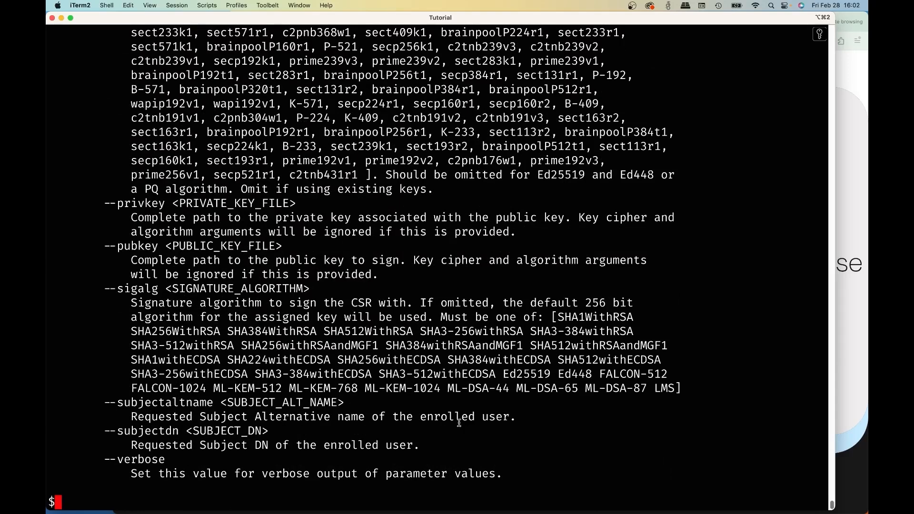
- Create a directory named tls-hyrbid and change into it
text(mkdir tls-h)
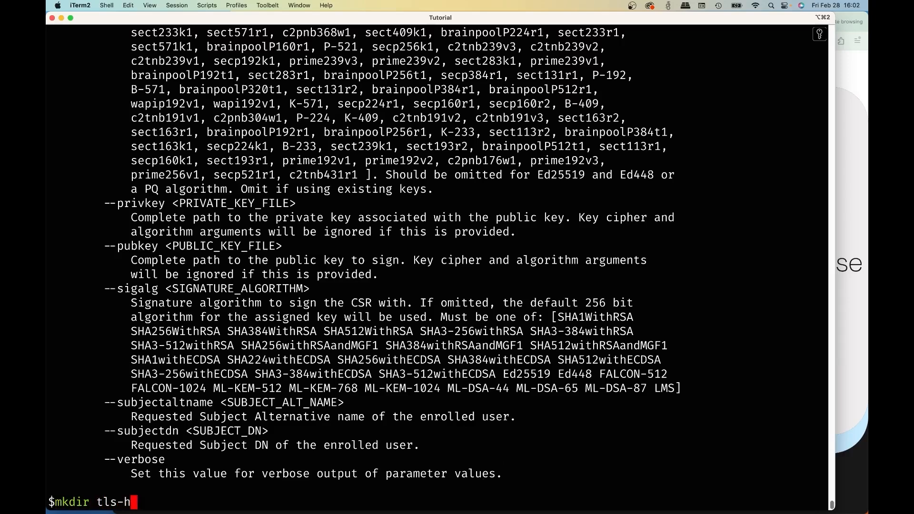
text(yrbid)
key(Return)
text(cd tl)
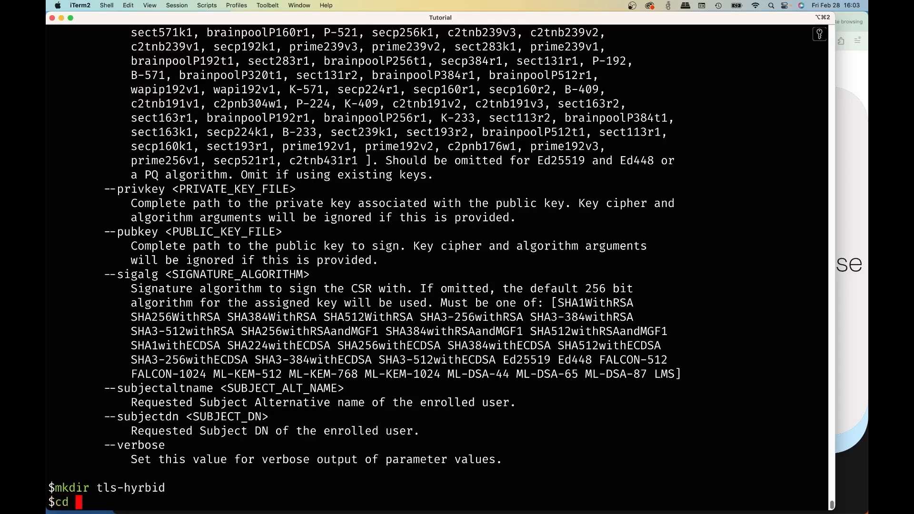
key(Tab)
key(Return)
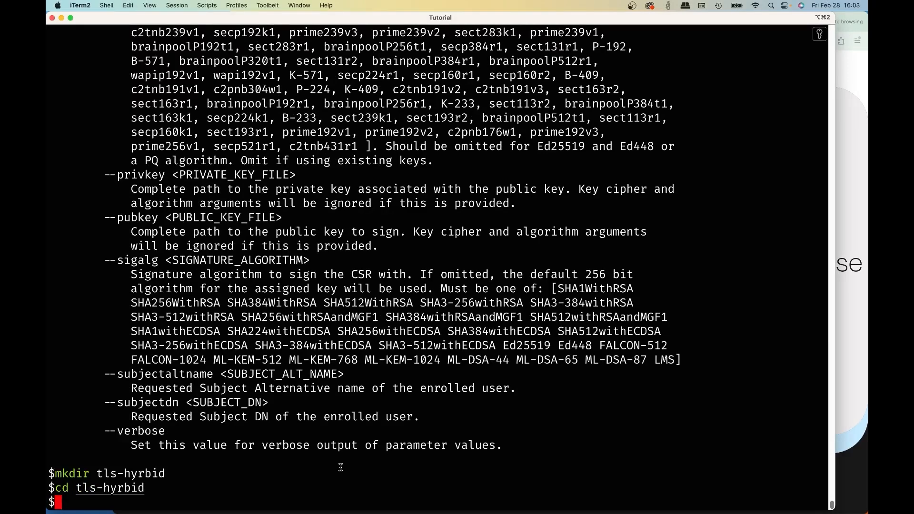
- Generate a hybrid CSR for "CN=techdays2025pqclab.eastus2.cloudapp.azure.com,OU=Devices,O=Tech Days 2025,C=ZZ" with matching dnsName, EC P-256, SHA256withECDSA and alternative ML-DSA-44 key and signature
text(../ejbca-cli/ejbca.sh gencsr --subjectdn "CN=techdays2025pqclab.eastus2.cloudapp.azure.com,OU=Devices,O=Tech Days 2025,C=ZZ" --subjectaltname dnsName=techdays2025pqclab.eastus2.cloudapp.azure.com --keyalg EC --keyspec P-256 --sigalg SHA256withECDSA --altkeyalg ML-DSA-44 --altkeyspec ML-DSA-44 --altsigalg ML-DSA-44)
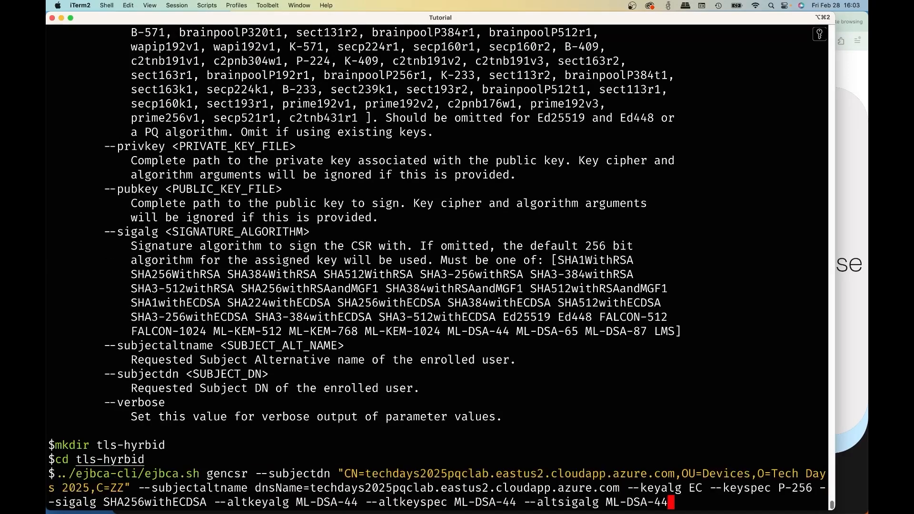
key(Return)
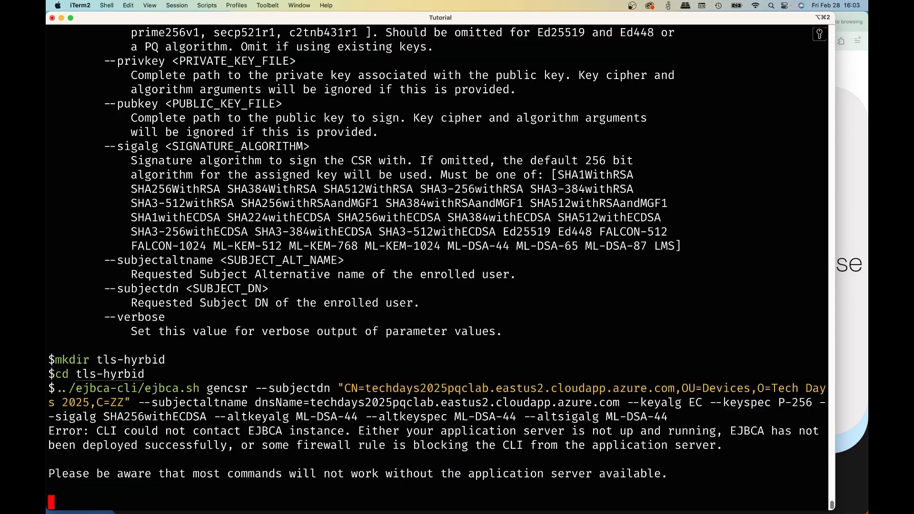
- List the generated key and CSR files in the tls-hyrbid directory with ls
text(lls)
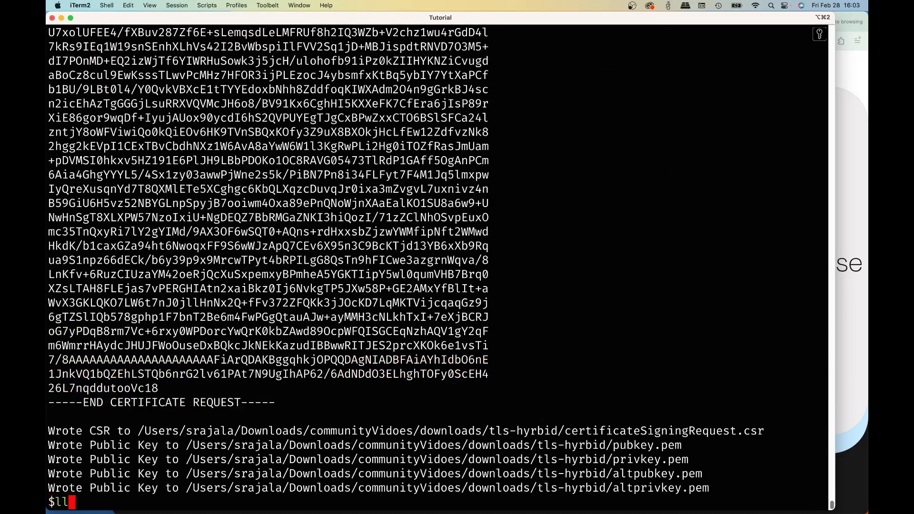
key(Return)
text(ls)
key(Return)
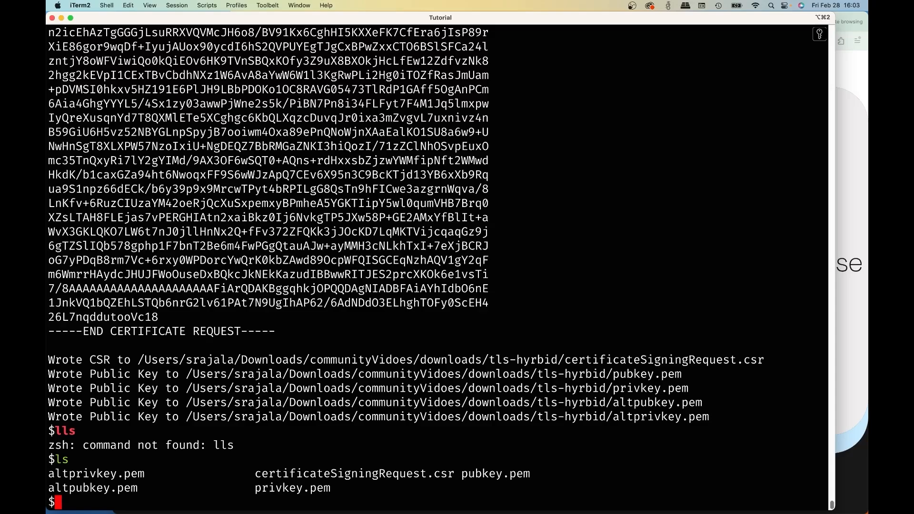
- Copy the complete certificate request block, including its BEGIN and END lines, from the terminal output and switch to Firefox
drag(315, 344, 144, 255)
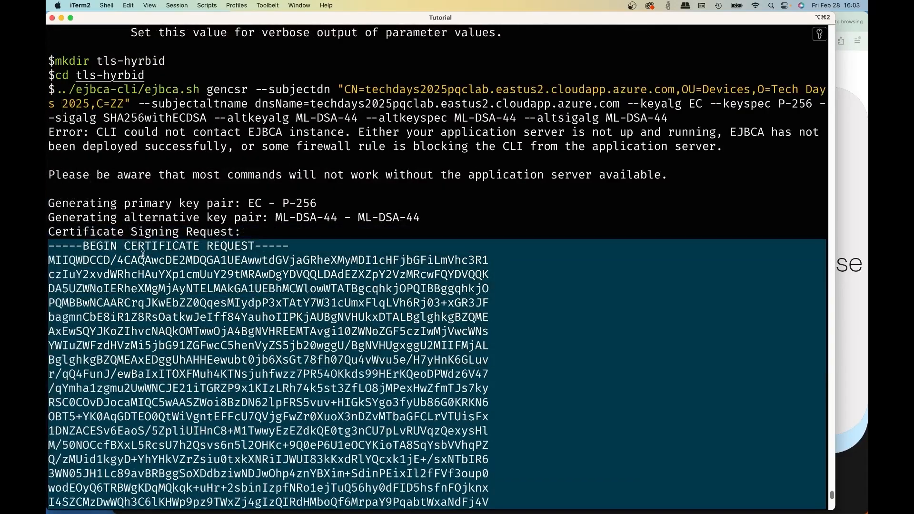
click(144, 256)
click(847, 327)
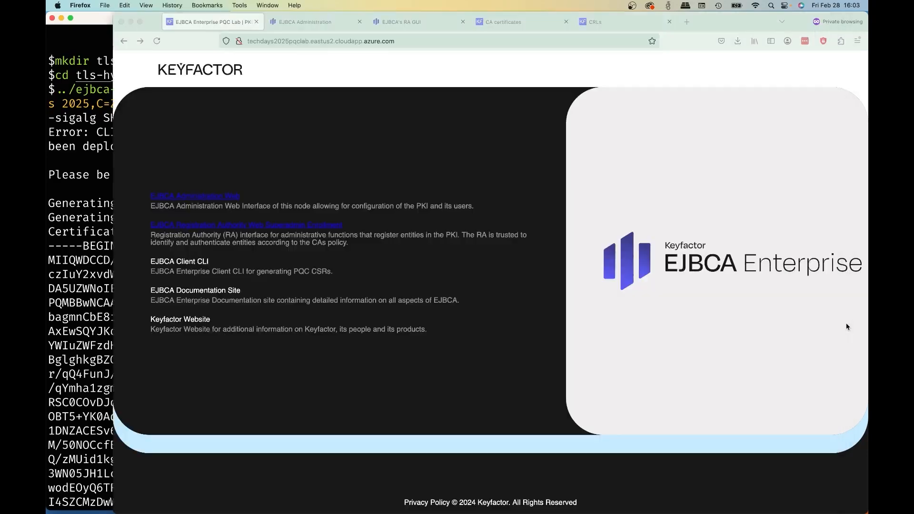
- Log in to the EJBCA RA GUI and start a new certificate request
click(419, 21)
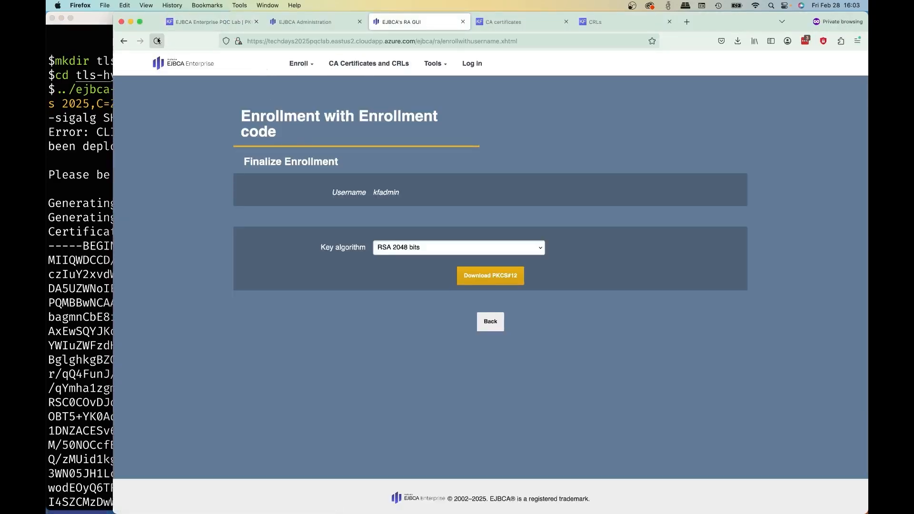
click(472, 63)
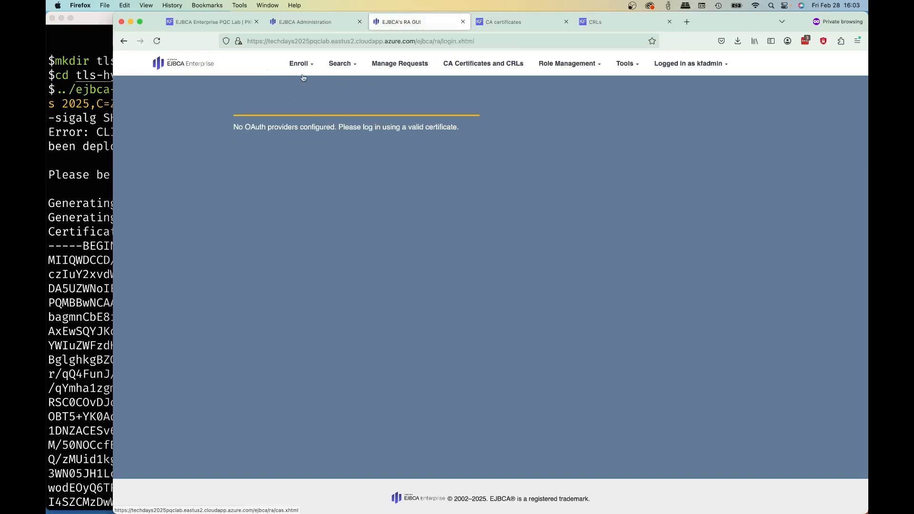
mouse_move(299, 69)
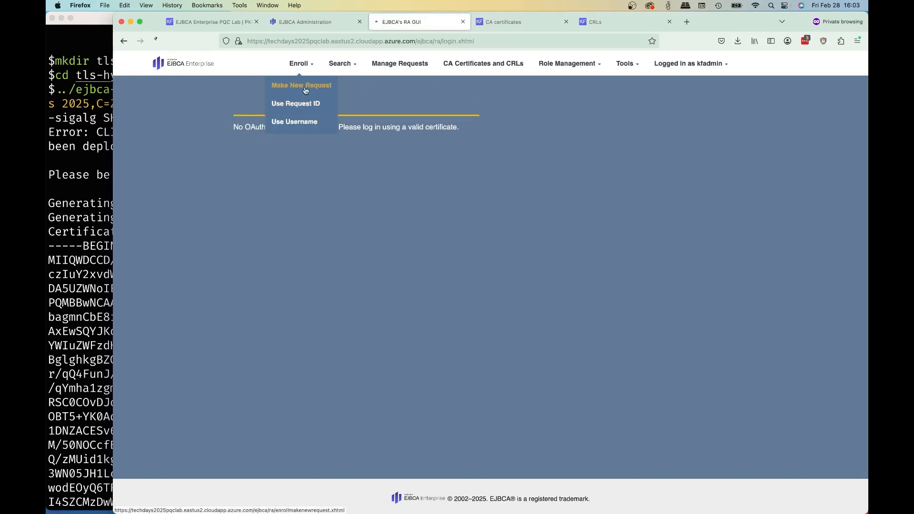
click(301, 86)
- Choose the hybridTlsServer certificate type and set key-pair generation to Provided by user
click(460, 175)
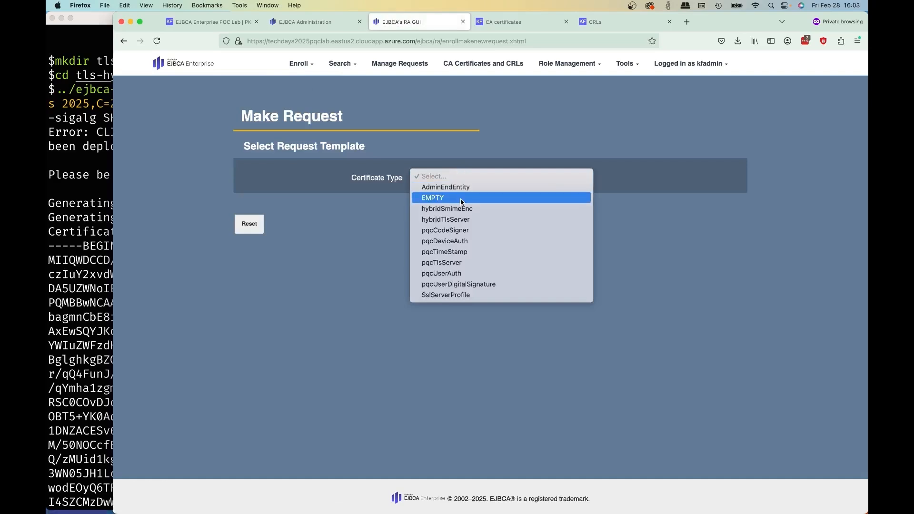
click(462, 218)
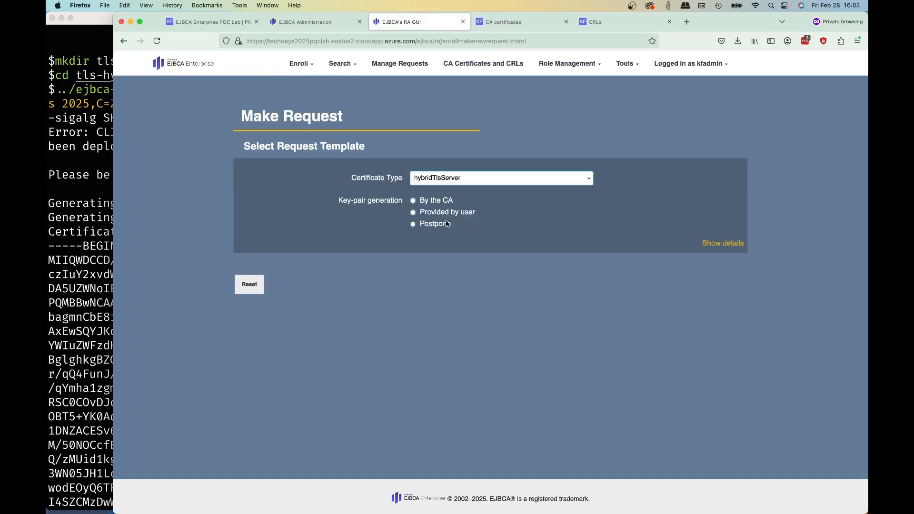
click(445, 219)
- Replace the placeholder request text with the copied CSR and upload it
key(super+a)
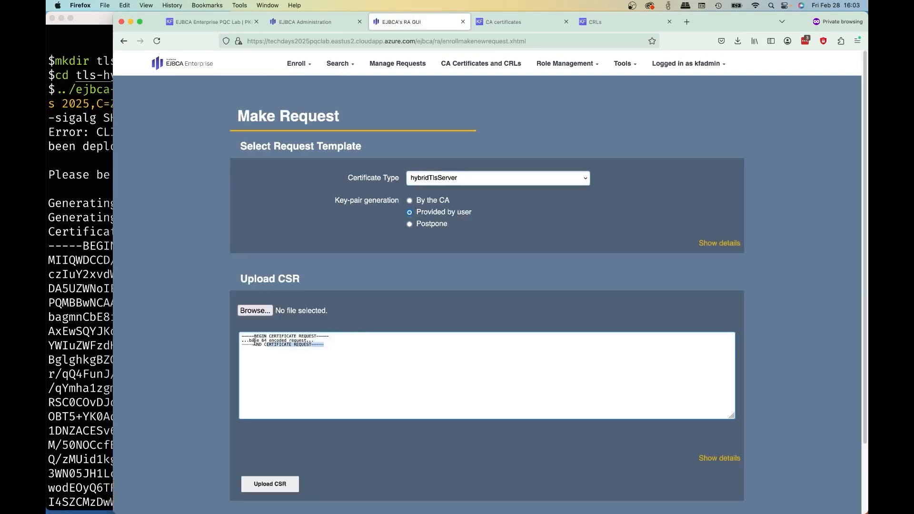
key(super+v)
click(281, 484)
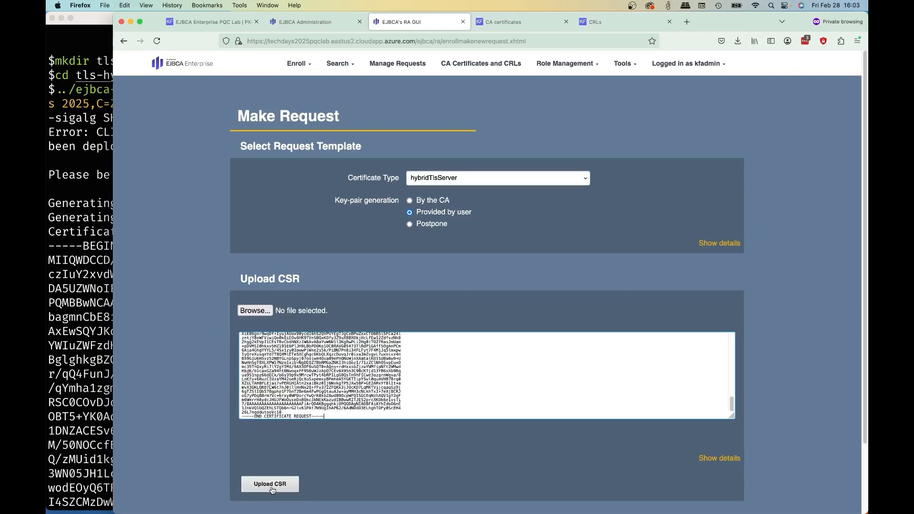
- Review the uploaded CSR's details and copy the common name techdays2025pqclab.eastus2.cloudapp.azure.com into the Username field
scroll(459, 357, down, 3)
scroll(460, 356, down, 5)
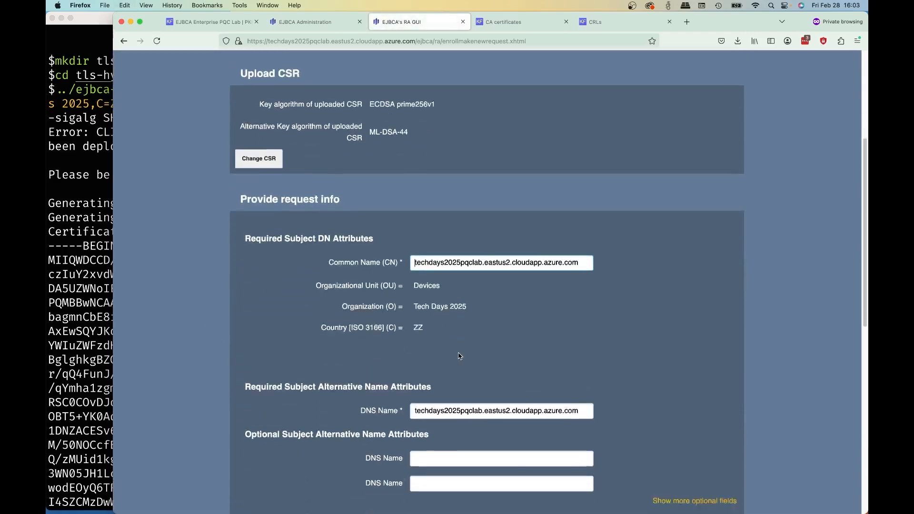
drag(412, 123, 595, 125)
key(super+c)
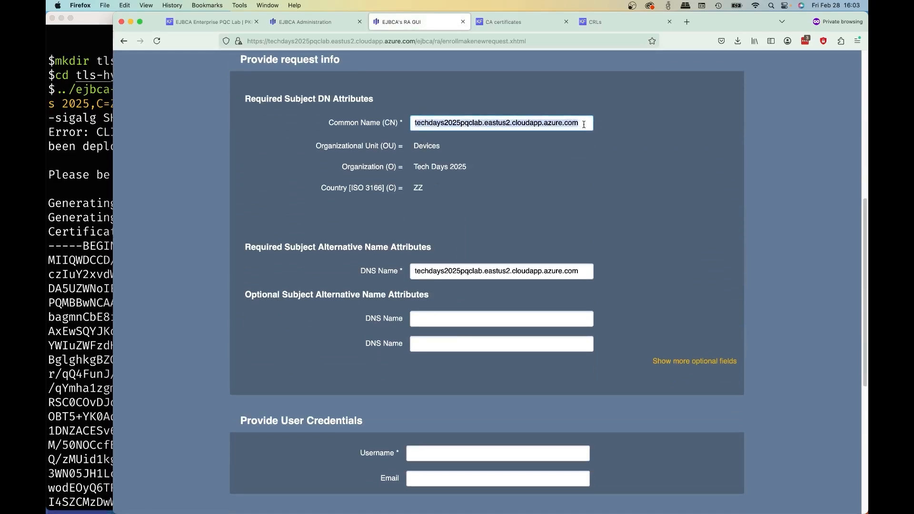
scroll(628, 176, up, 3)
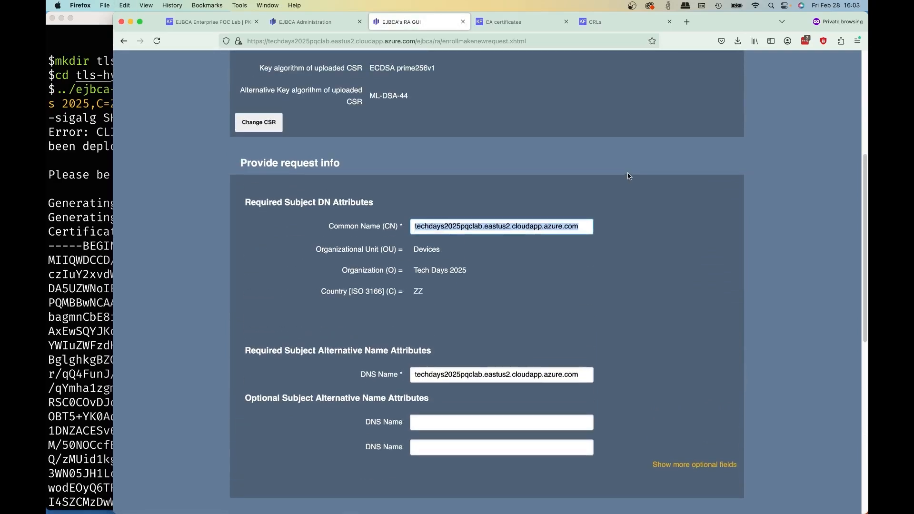
scroll(628, 176, up, 1)
scroll(422, 297, down, 5)
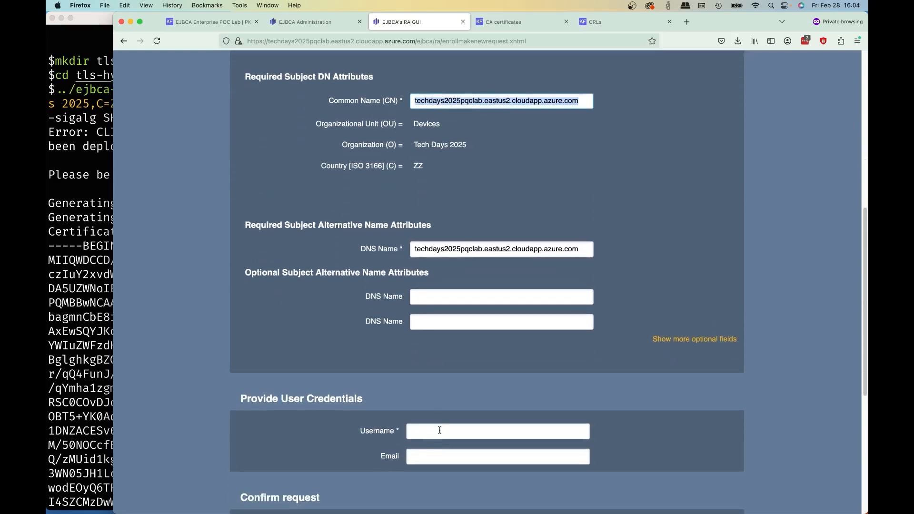
click(439, 430)
key(super+v)
- Confirm the hybrid TLS server request and download the issued certificate as a PEM full chain
scroll(493, 389, down, 5)
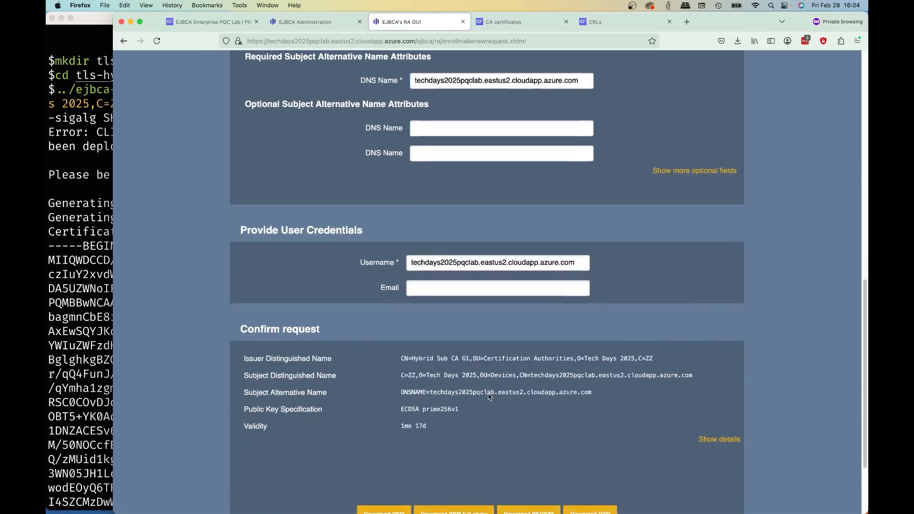
scroll(489, 393, down, 3)
click(456, 412)
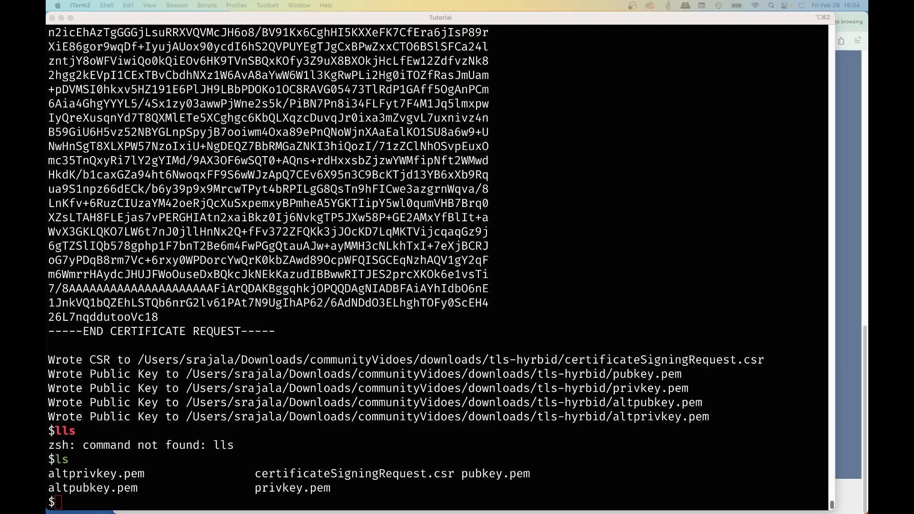
- Switch to iTerm2 and print the issued certificate by running openssl x509 -text -noout -in ../techdays2025pqclab.eastus2.cloudapp.azure.com.pem
click(319, 288)
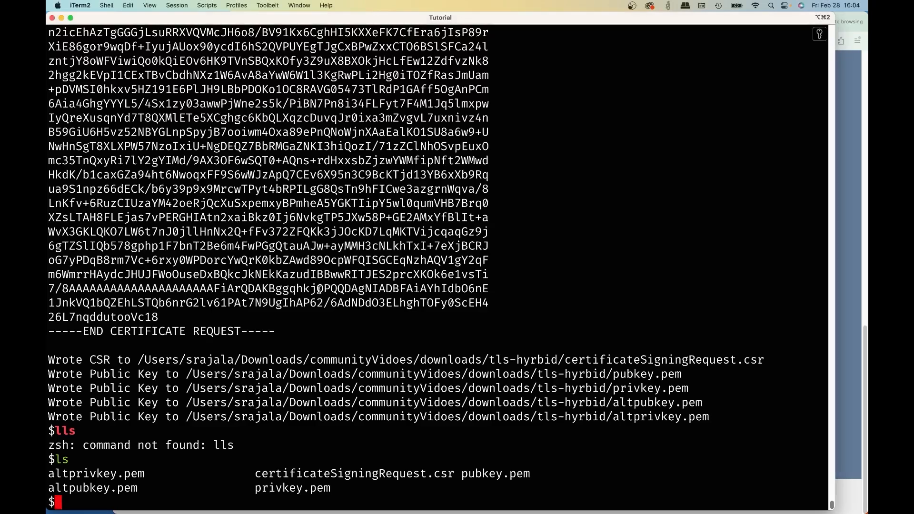
text(openssl x509)
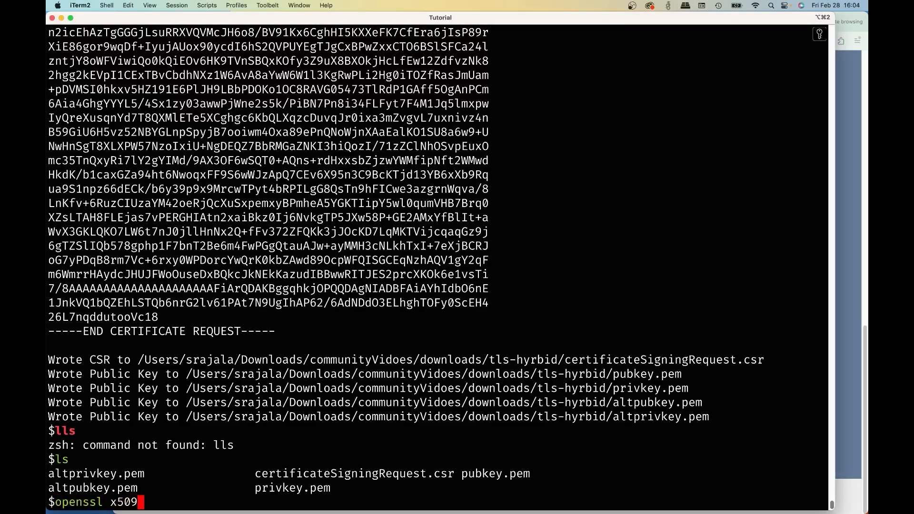
text( -text -noout )
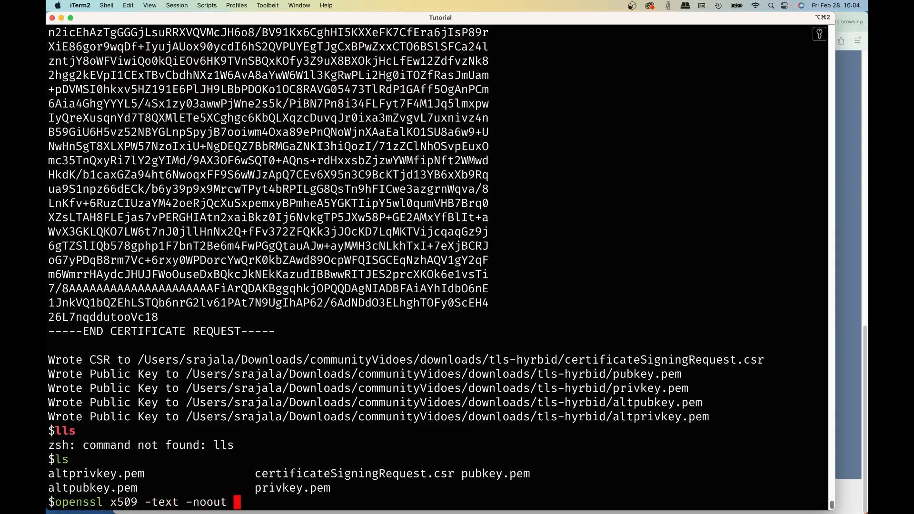
text(-in ../tech)
key(Tab)
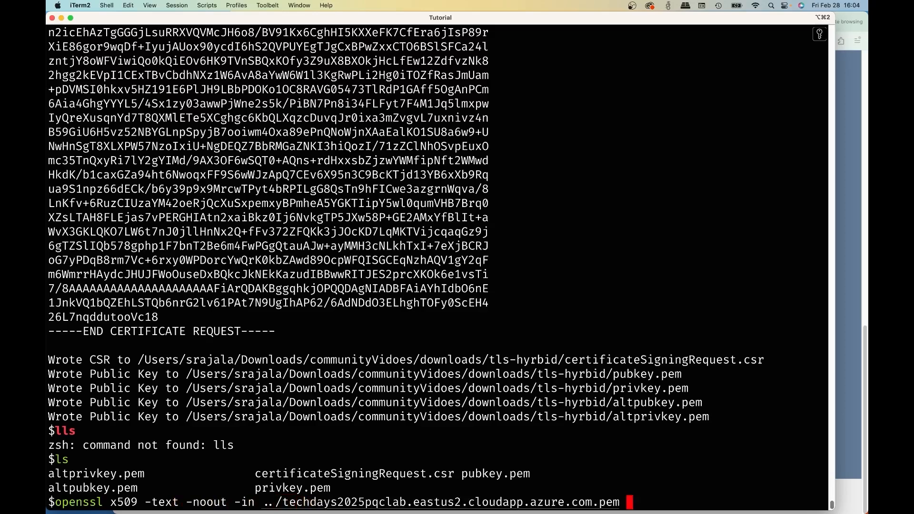
key(Return)
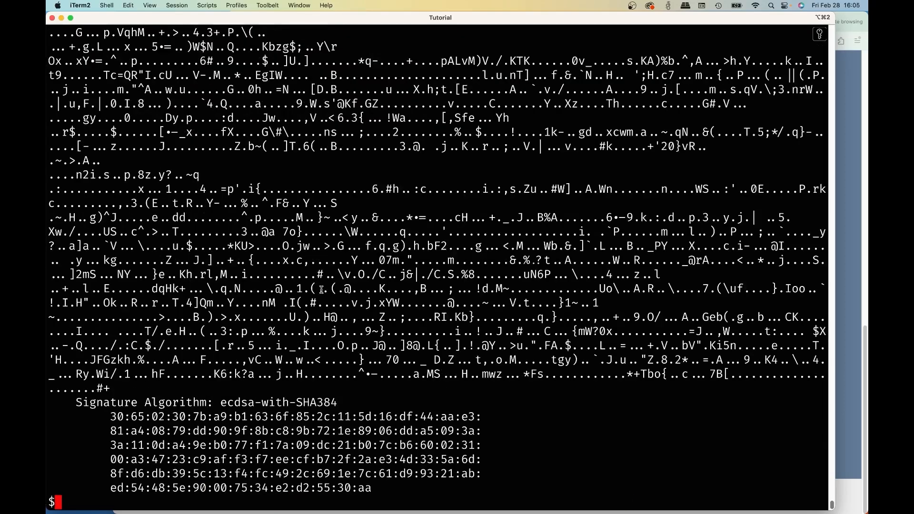
- Examine the printed TLS certificate's issuer, subject, public key, X509v3 extensions, the 2.5.29.72, 2.5.29.73 and 2.5.29.74 extensions, and the signature algorithm
scroll(352, 196, up, 5)
scroll(346, 201, up, 20)
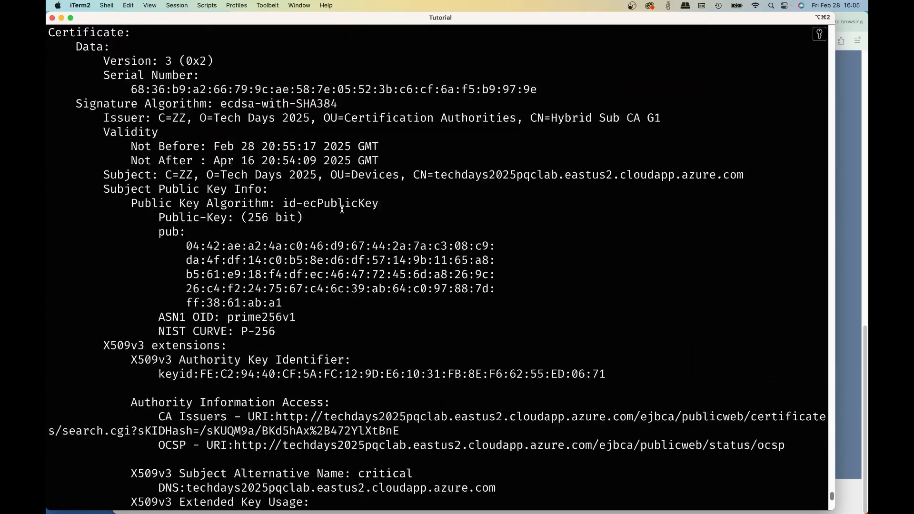
scroll(342, 210, up, 4)
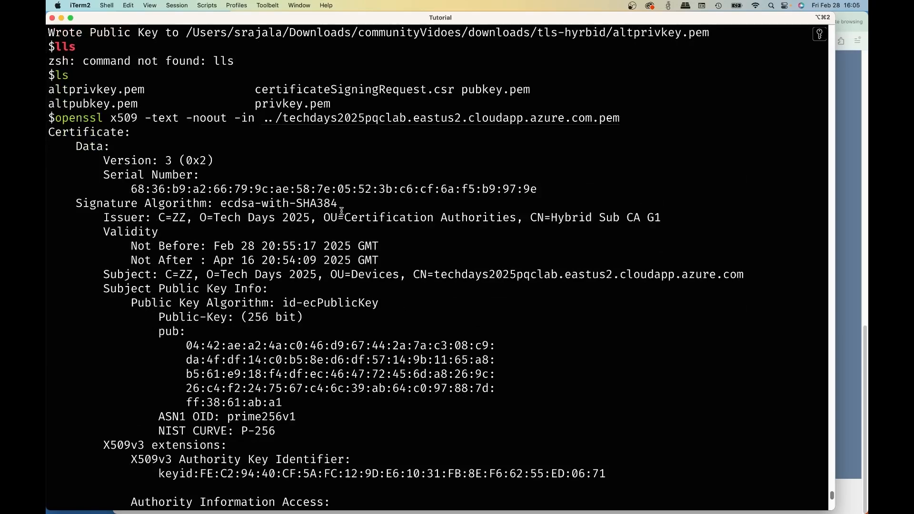
scroll(341, 211, down, 3)
scroll(341, 211, down, 5)
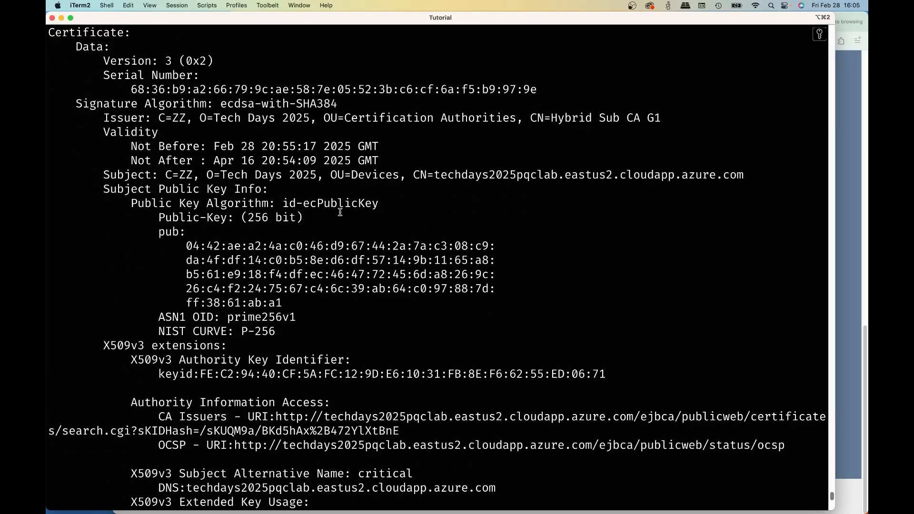
scroll(339, 214, down, 6)
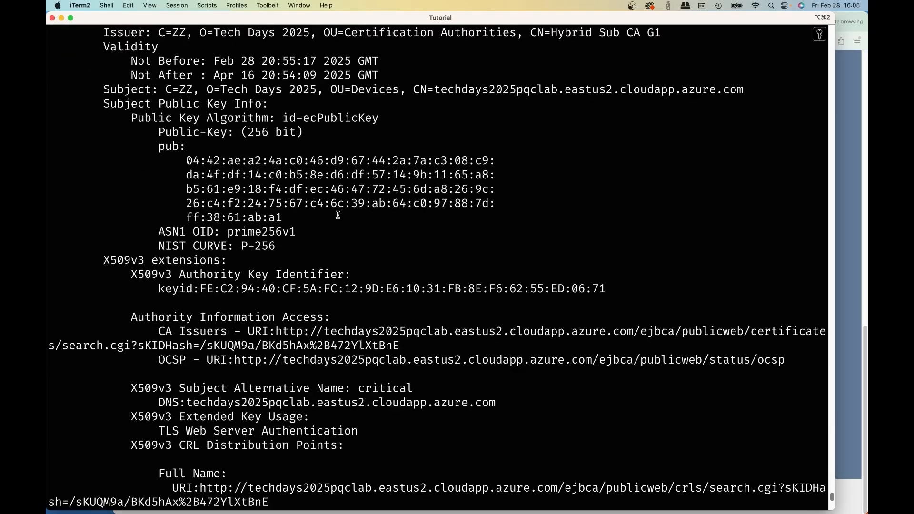
scroll(337, 216, down, 7)
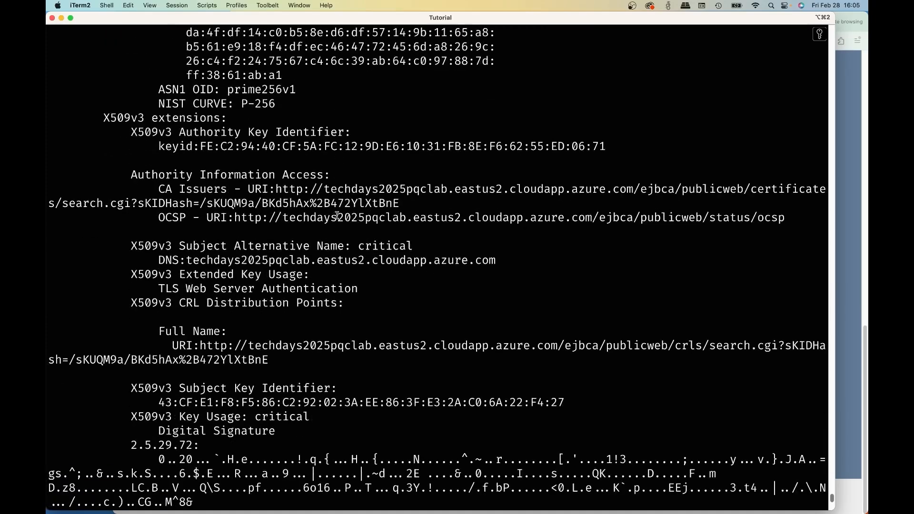
scroll(337, 215, down, 6)
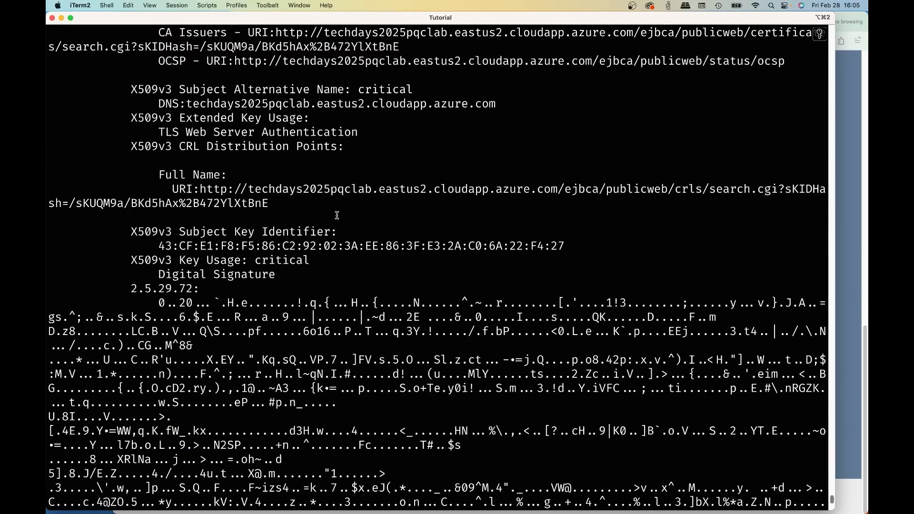
scroll(337, 216, down, 10)
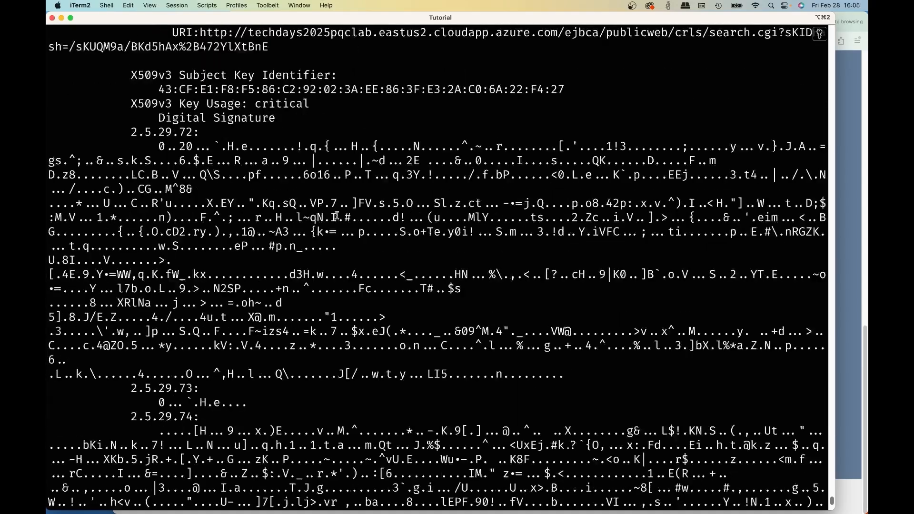
scroll(337, 216, down, 5)
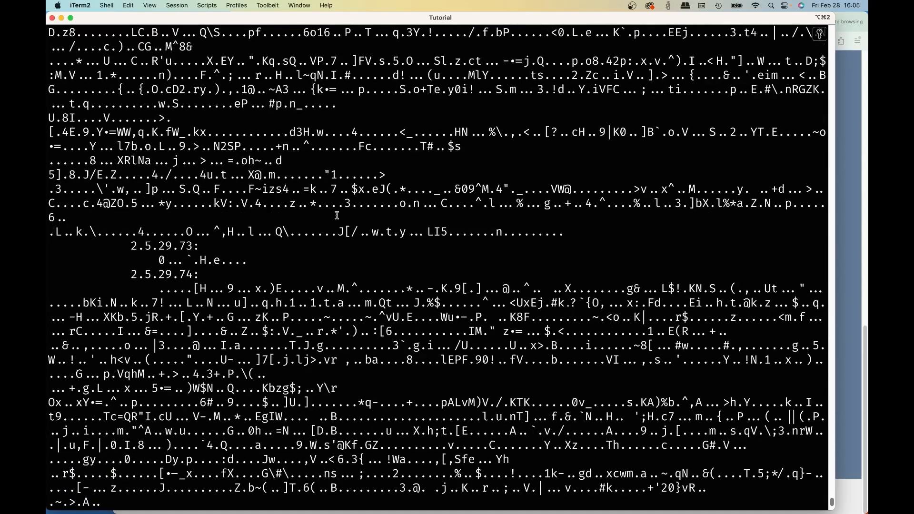
scroll(337, 215, down, 11)
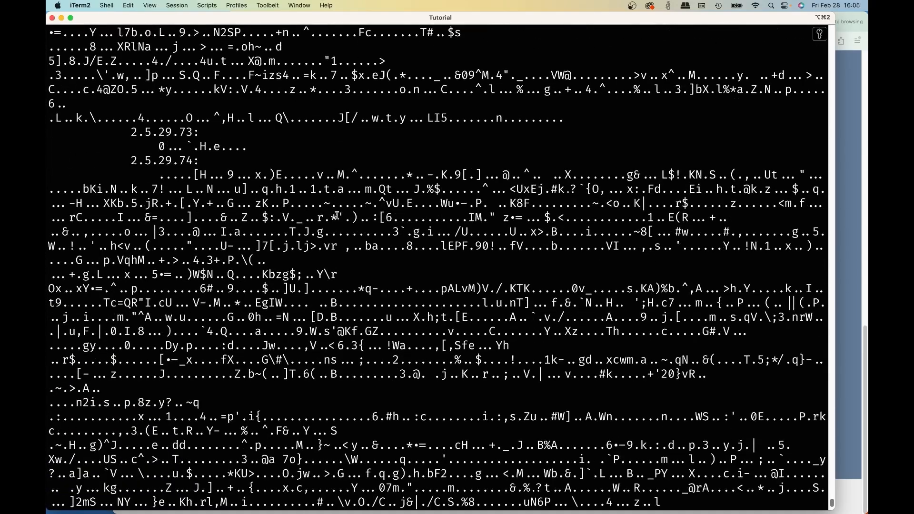
scroll(337, 215, down, 6)
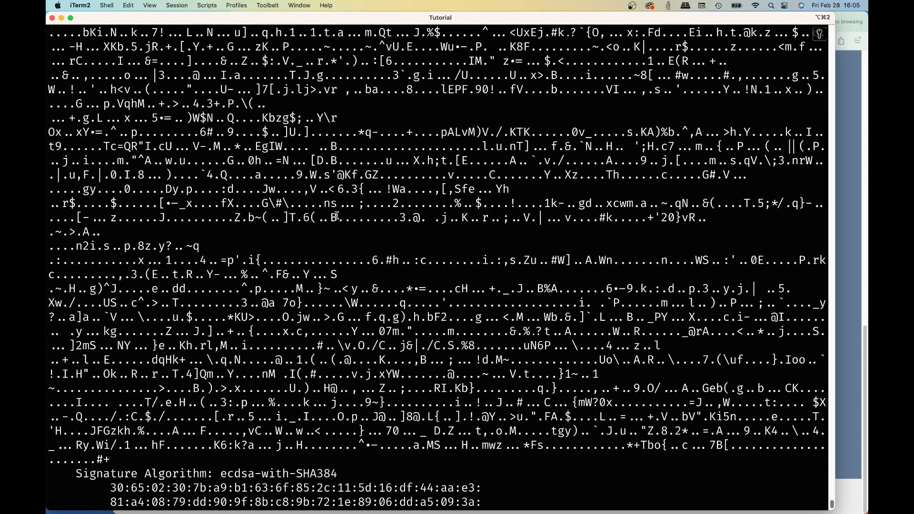
- Move the shell up to the parent directory with cd ../
text(cd ../)
key(Return)
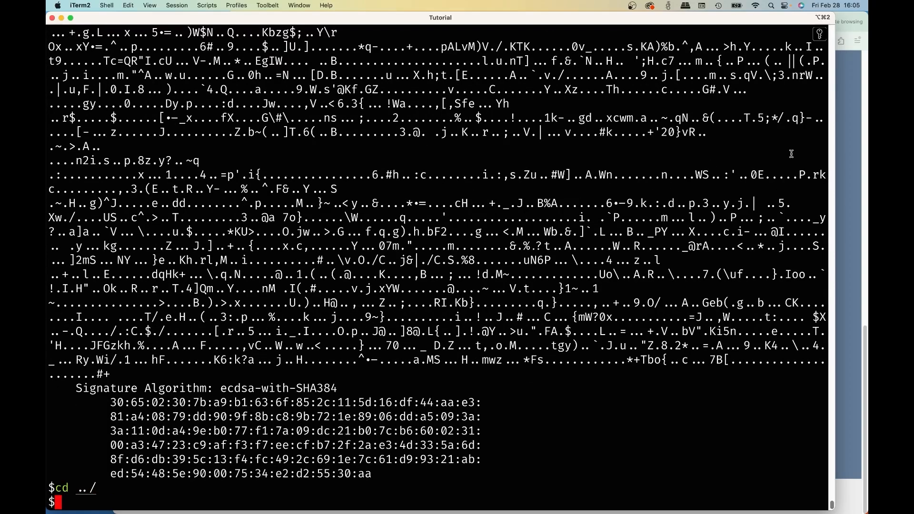
- Switch to Firefox and start a new end entity in EJBCA Administration using the hybridSmimeEnc end entity profile
click(848, 148)
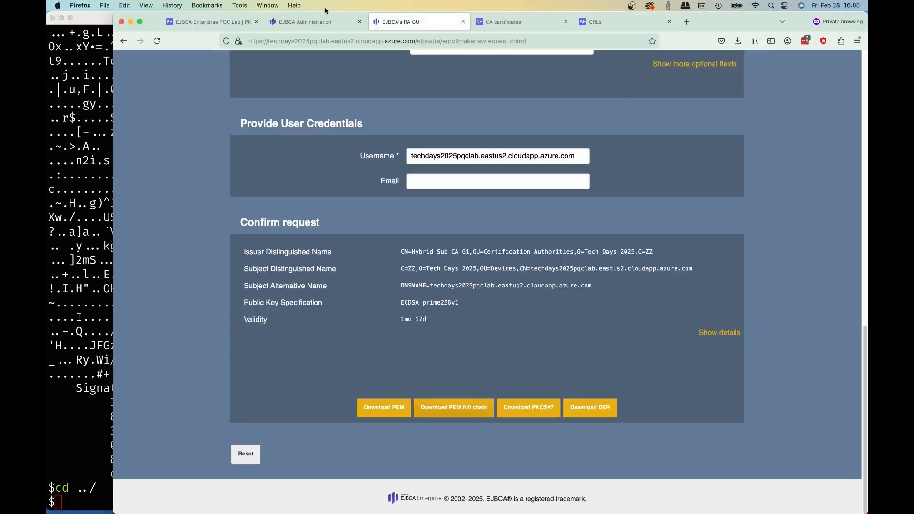
click(322, 21)
click(294, 112)
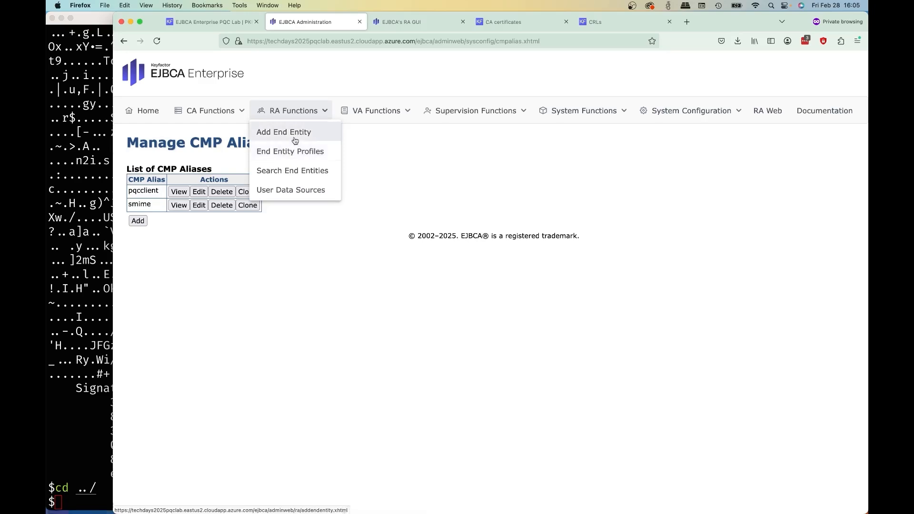
click(295, 139)
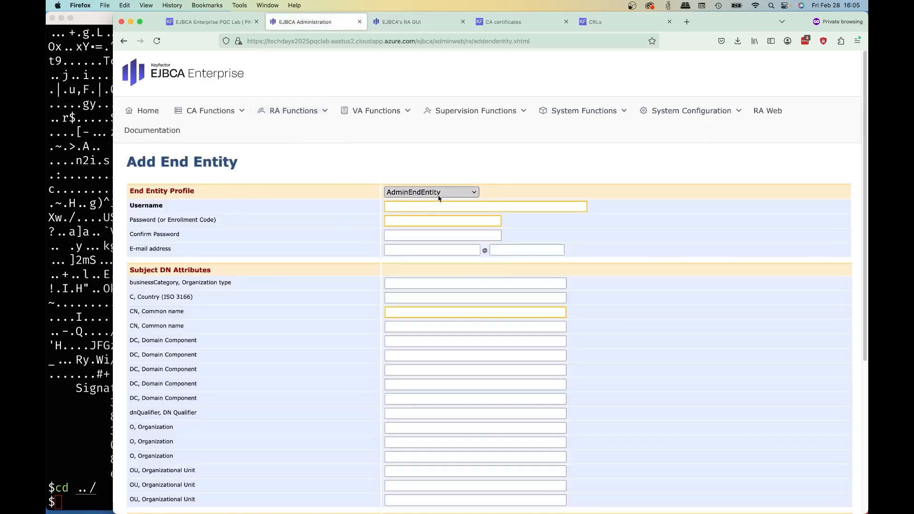
click(438, 195)
click(444, 211)
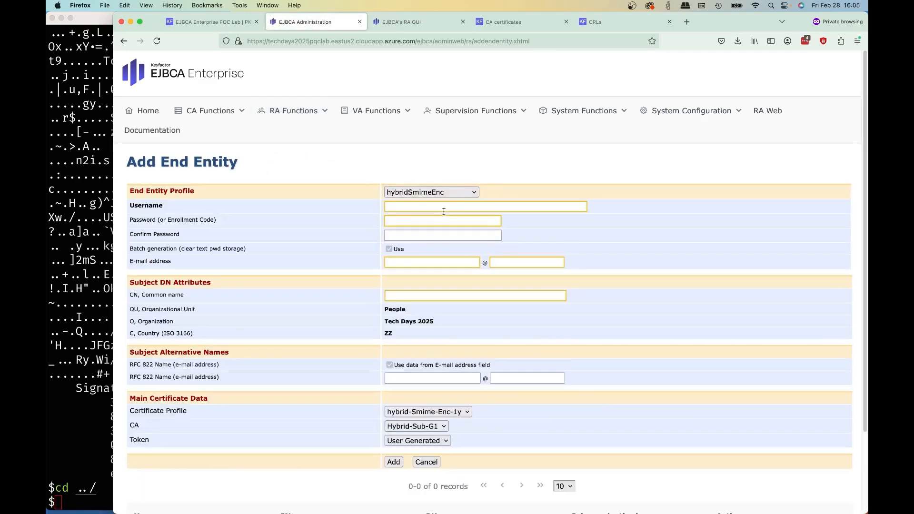
- Enter the person's full name as the username, and enter and confirm the end entity's enrollment password
click(434, 209)
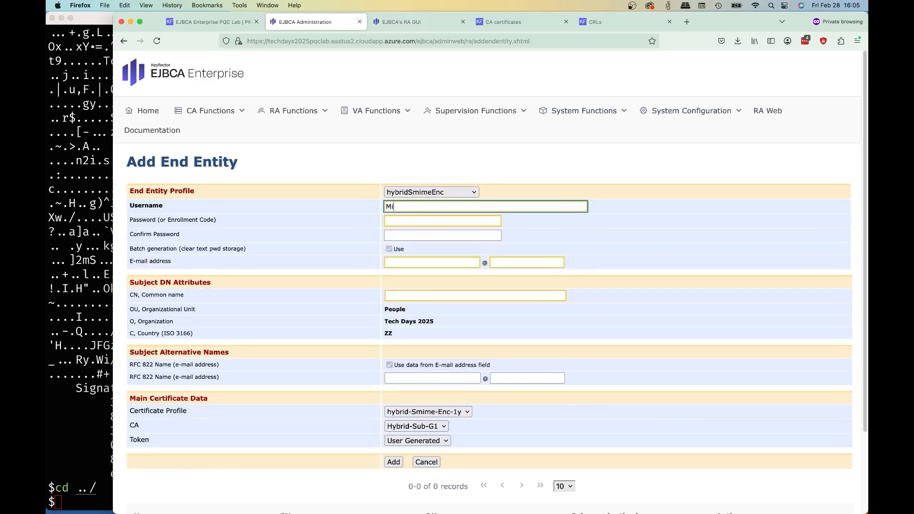
click(412, 225)
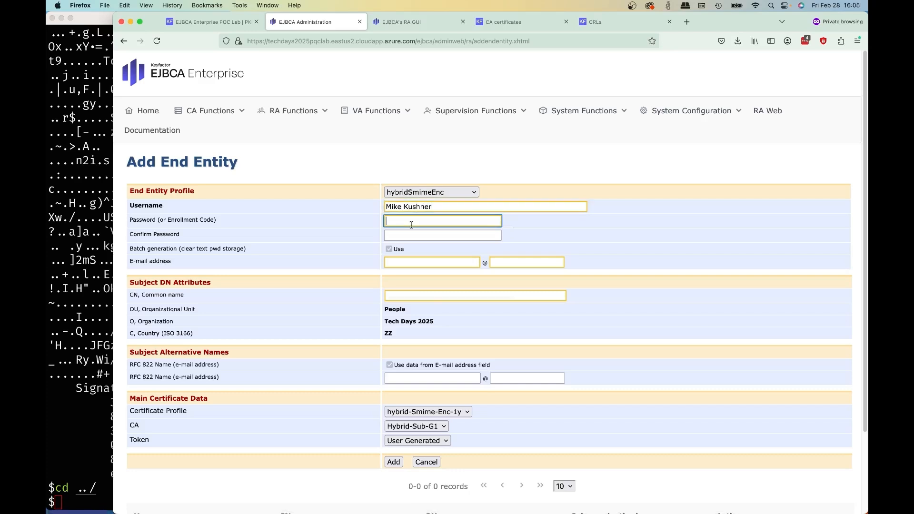
text(••••)
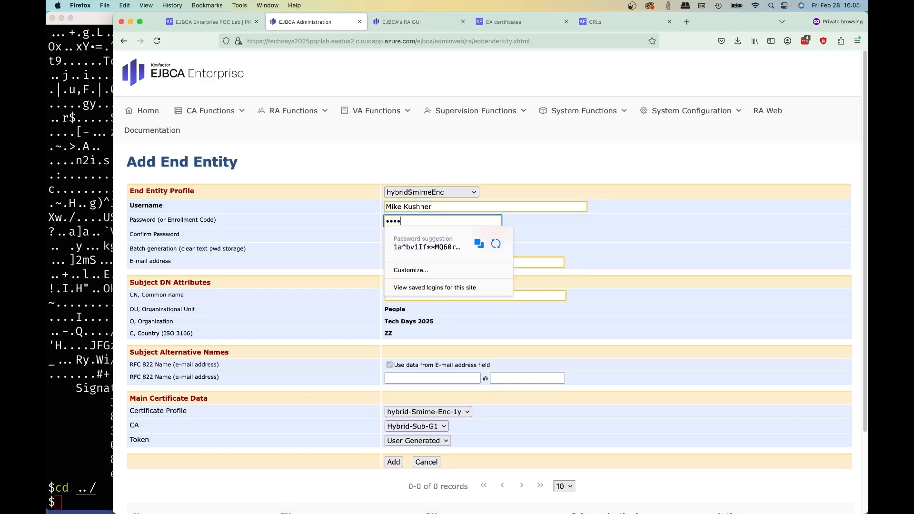
text(••)
key(Tab)
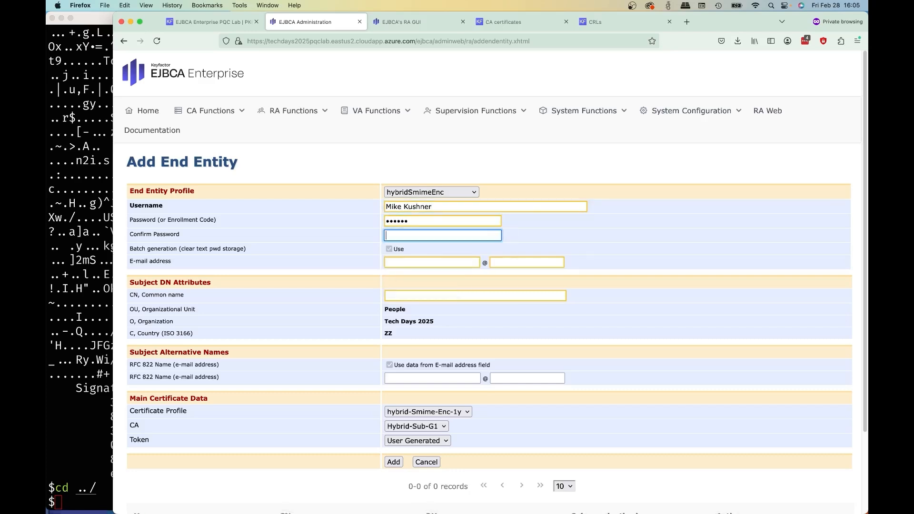
text(••••••)
key(Escape)
- Fill in both parts of the end entity's e-mail address
click(410, 262)
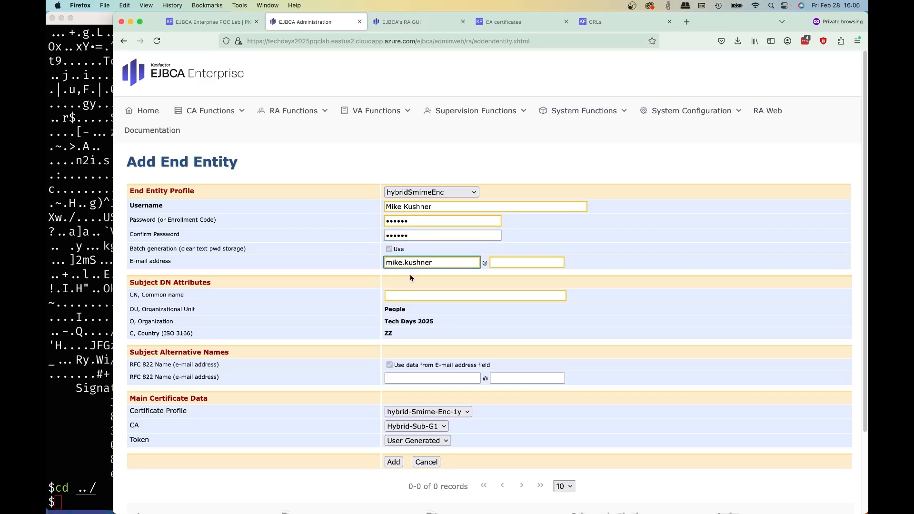
key(Tab)
text(key)
key(Down)
key(Return)
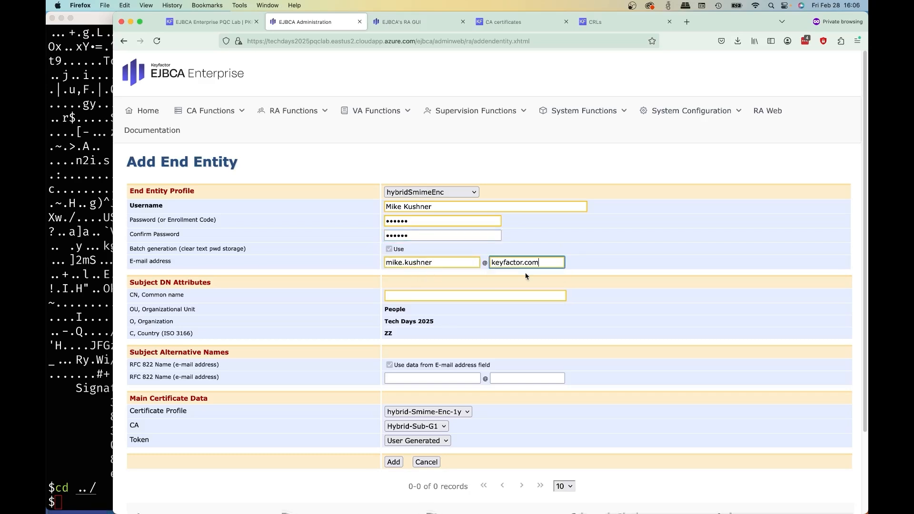
- Set the CN, Common name to the person's full name and add the end entity
click(440, 298)
text(M)
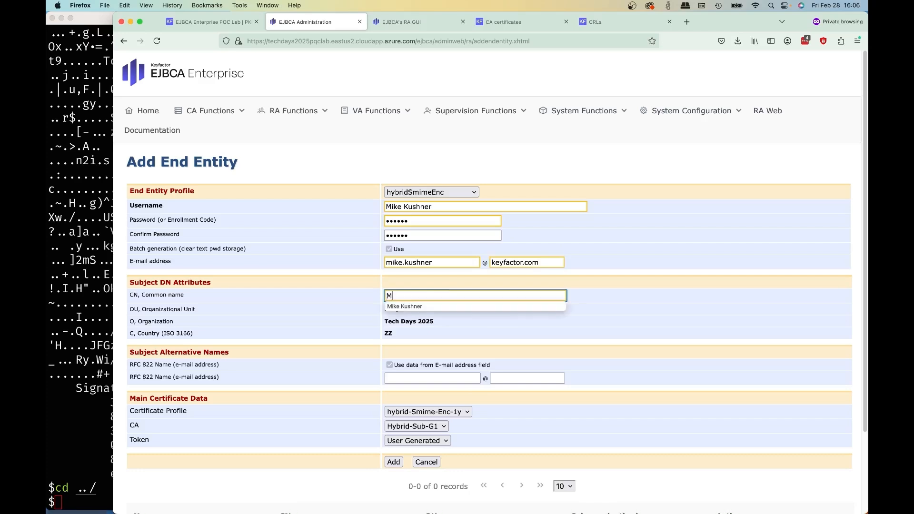
click(439, 307)
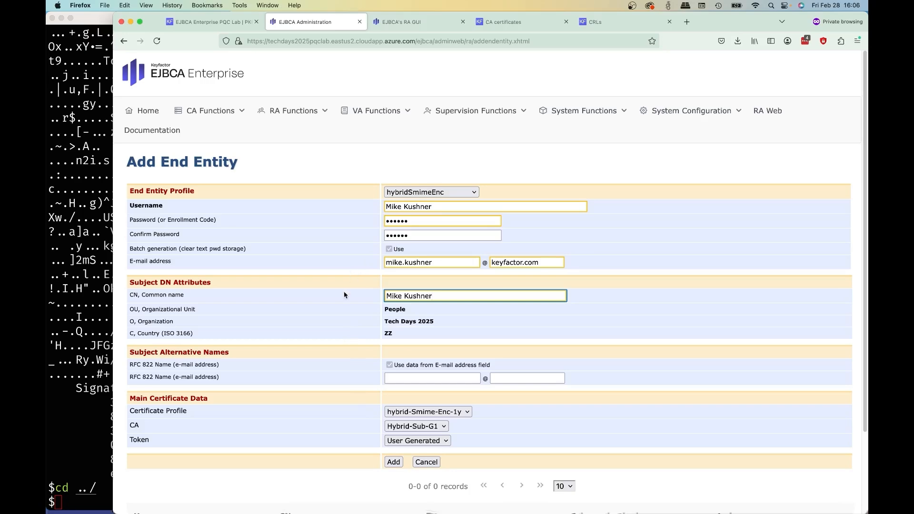
scroll(343, 297, down, 3)
scroll(341, 300, down, 1)
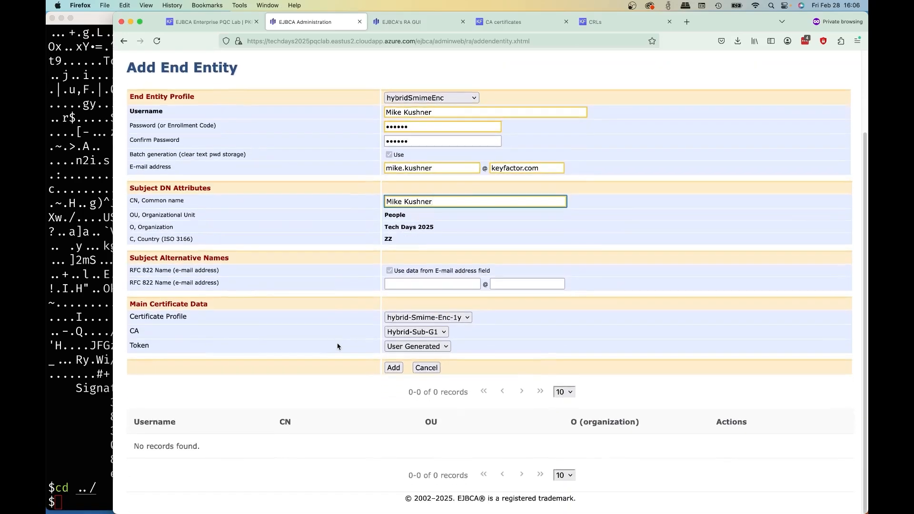
click(395, 369)
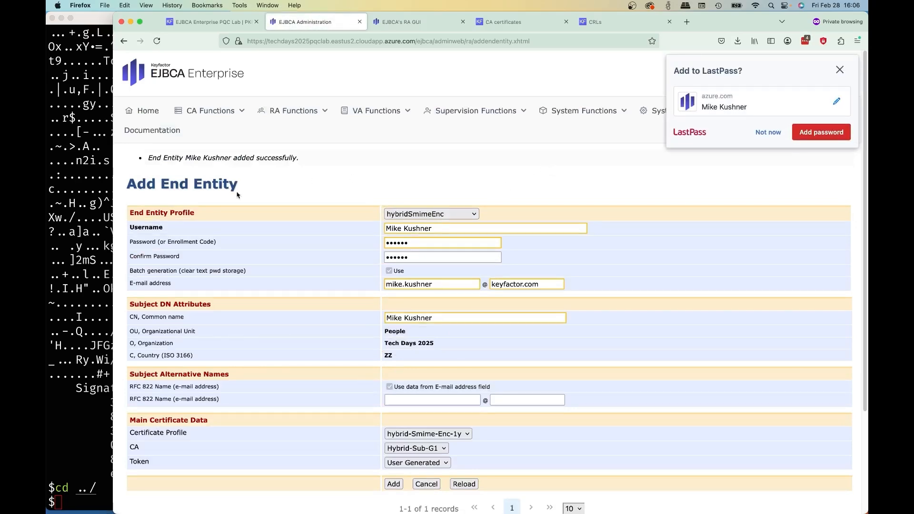
- Switch to iTerm2 and run cmpclient.sh crmf against /ejbca/publicweb/cmp/smime with the person's DN (OU=SMIME,O=Tech Days 2025,C=ZZ), authentication secret, --reqnewkeyspec ML-KEM-768, --includepopo and --v
click(88, 275)
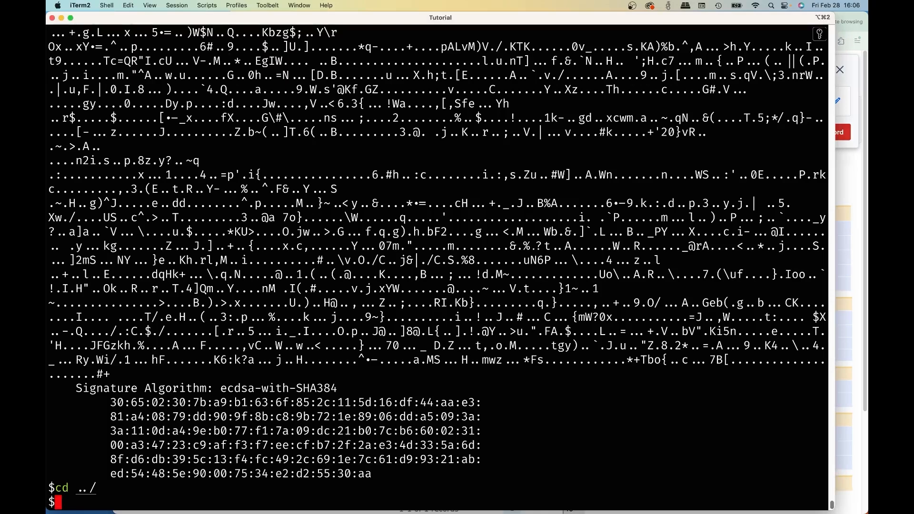
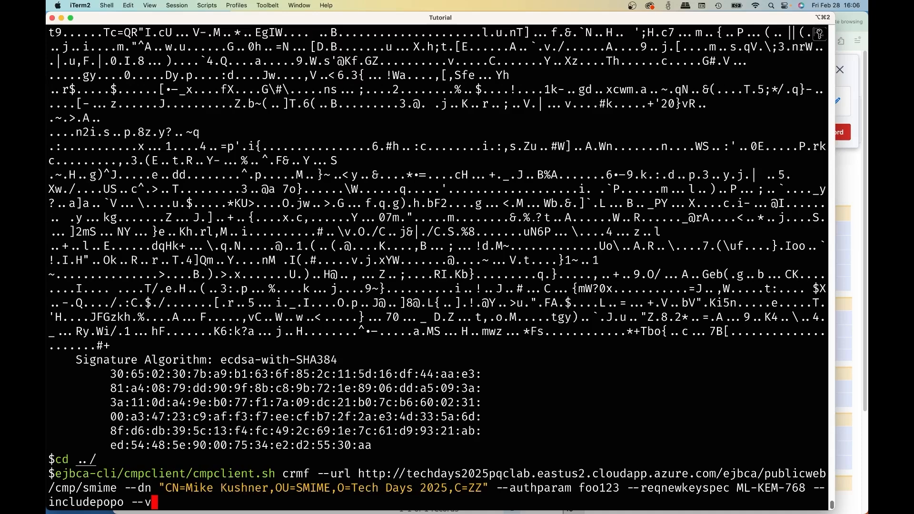
key(Return)
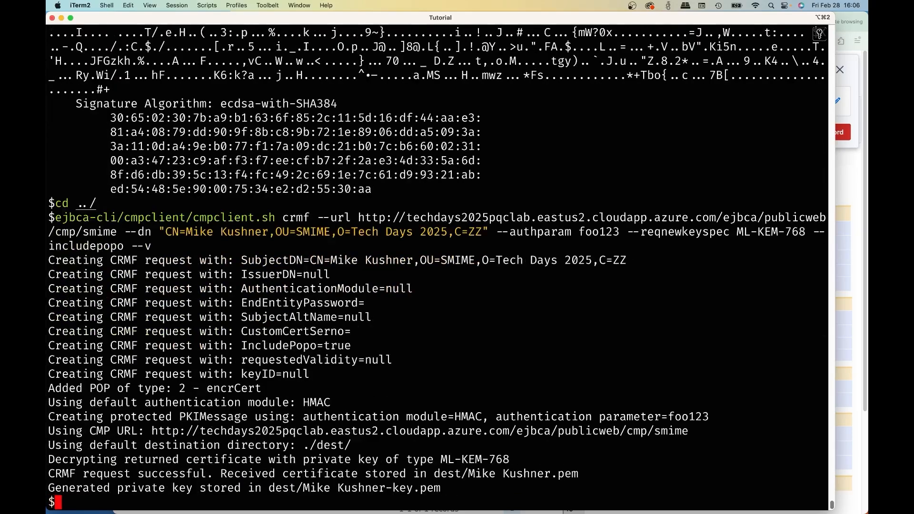
- Print the newly received S/MIME certificate by running openssl x509 -text -noout -in on the person's .pem file in dest/
text(openssl x509 -text -noout -in dest/M)
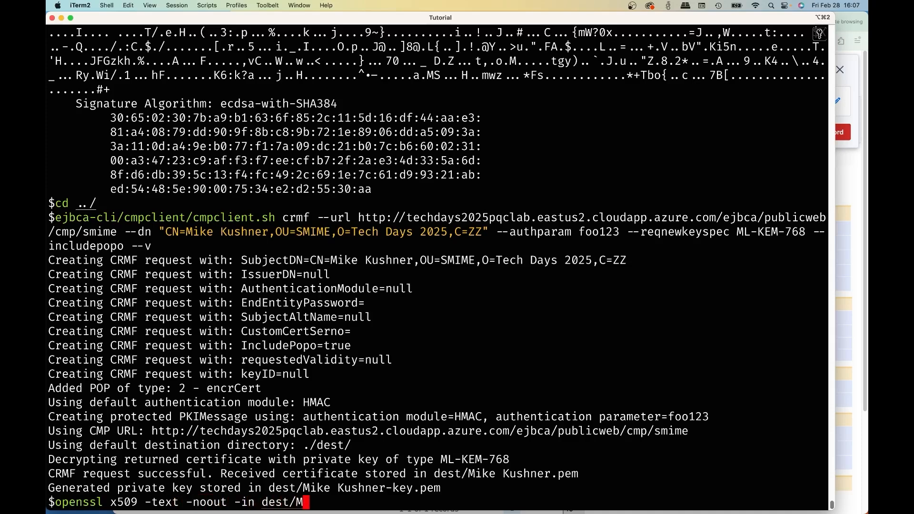
key(Tab)
text(.pem)
key(Tab)
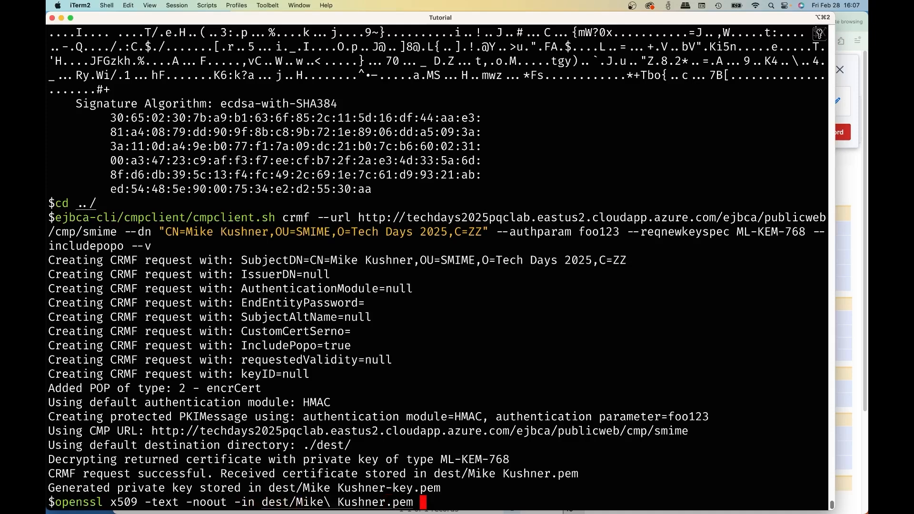
key(Return)
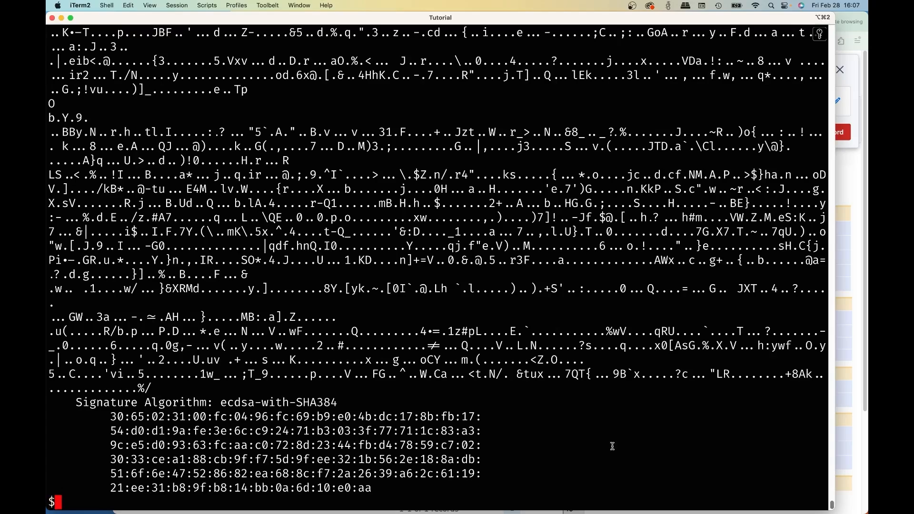
- Examine the S/MIME certificate's subject, public key algorithm, key usages, subject alternative name, the 2.5.29.73 and 2.5.29.74 extensions, and the signature algorithm
scroll(482, 441, up, 10)
scroll(483, 440, up, 9)
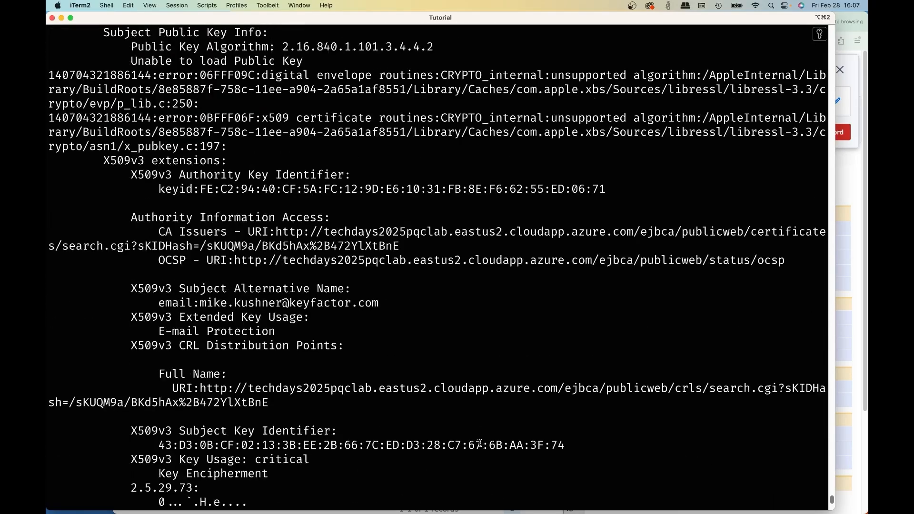
scroll(479, 443, up, 5)
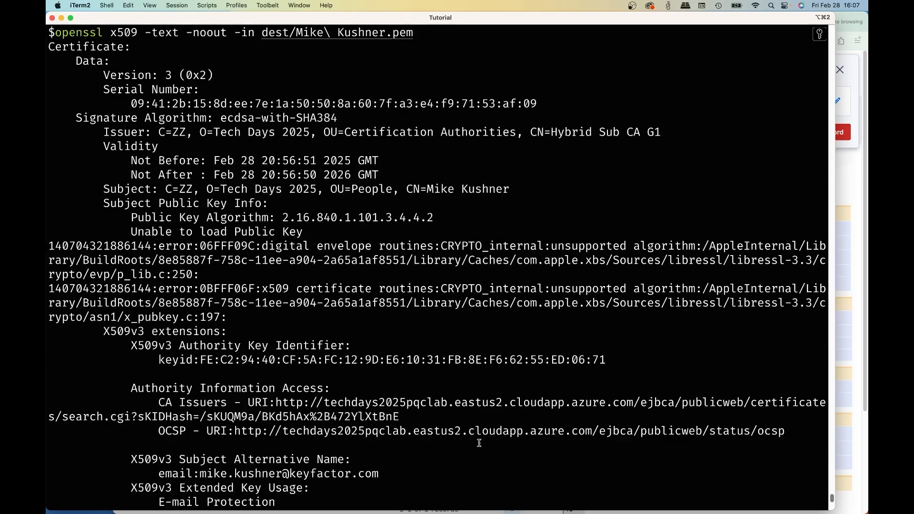
scroll(479, 442, down, 1)
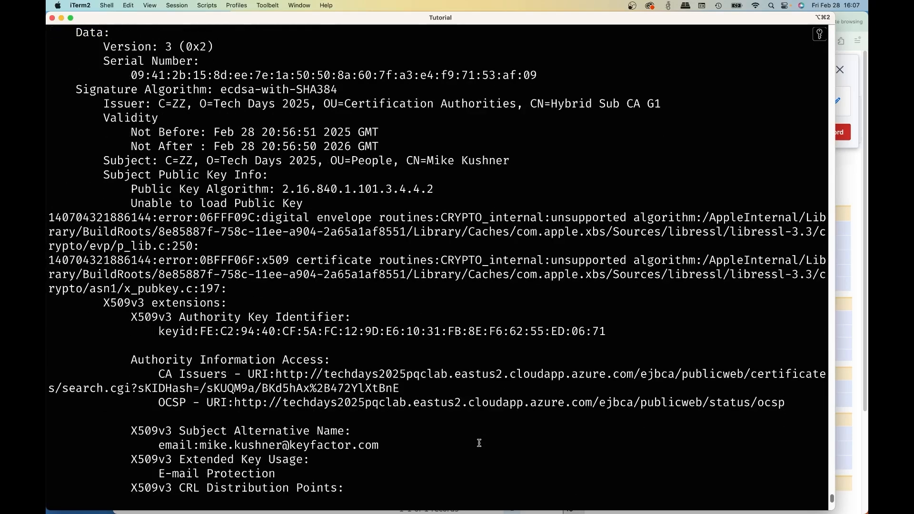
scroll(479, 443, down, 2)
scroll(479, 443, down, 5)
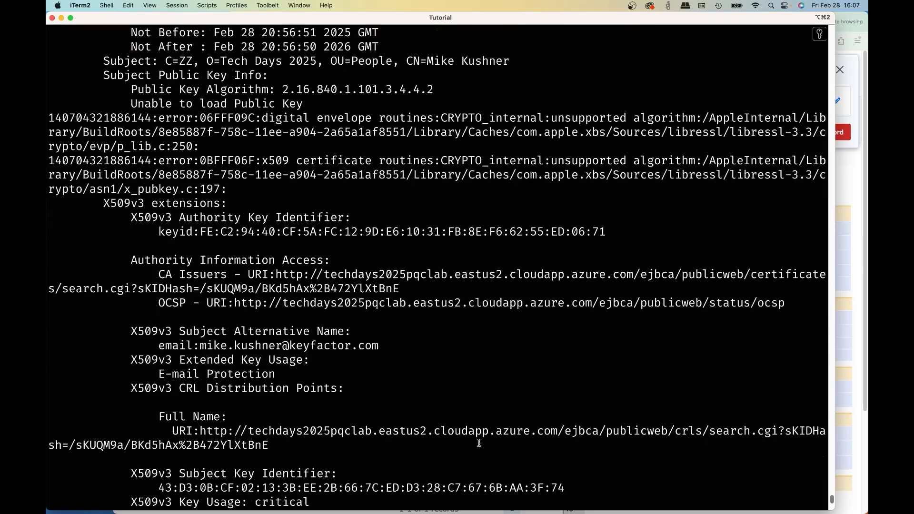
scroll(479, 443, down, 4)
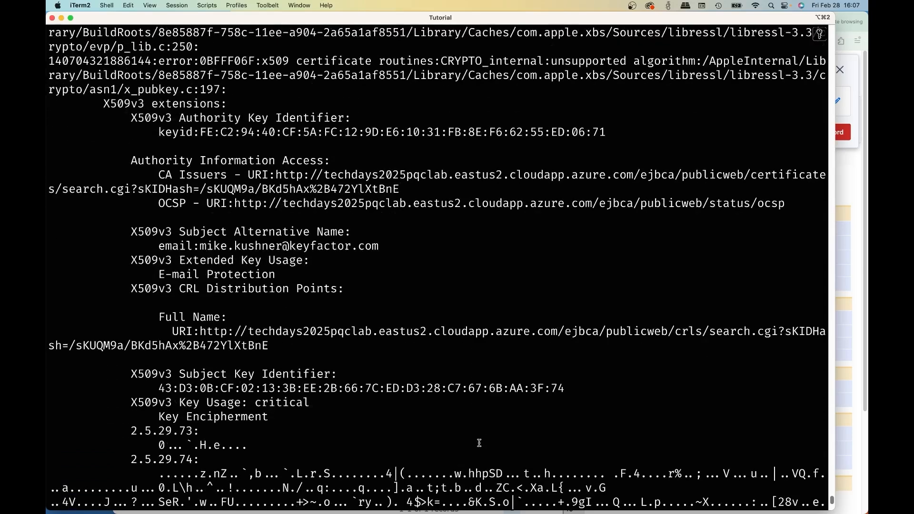
scroll(479, 442, down, 2)
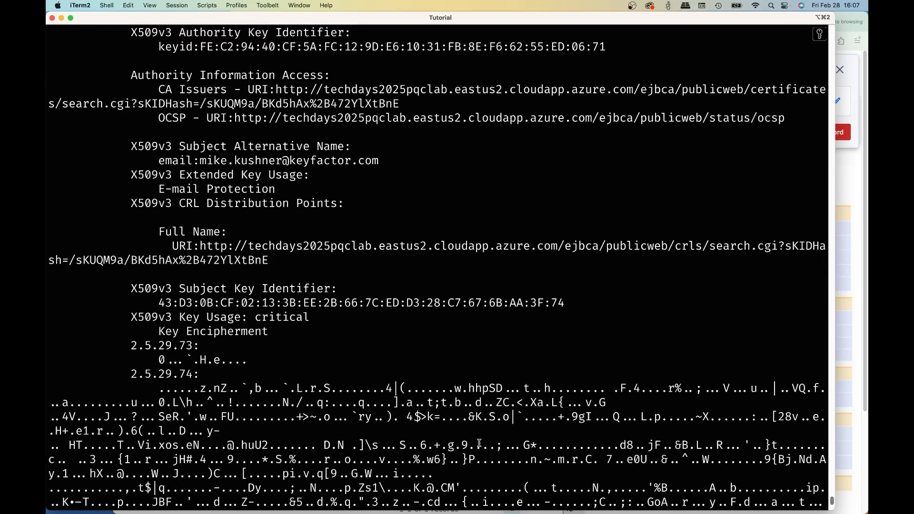
scroll(479, 443, down, 2)
scroll(480, 442, down, 7)
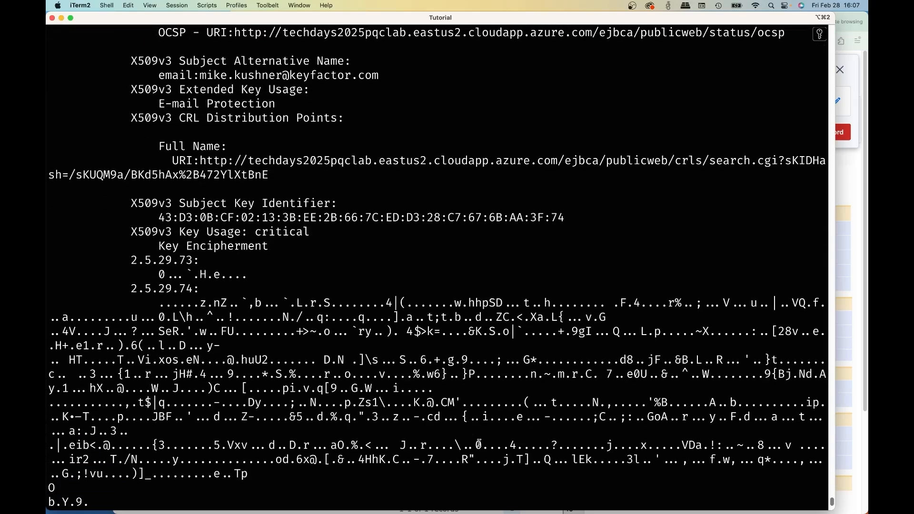
scroll(479, 443, down, 10)
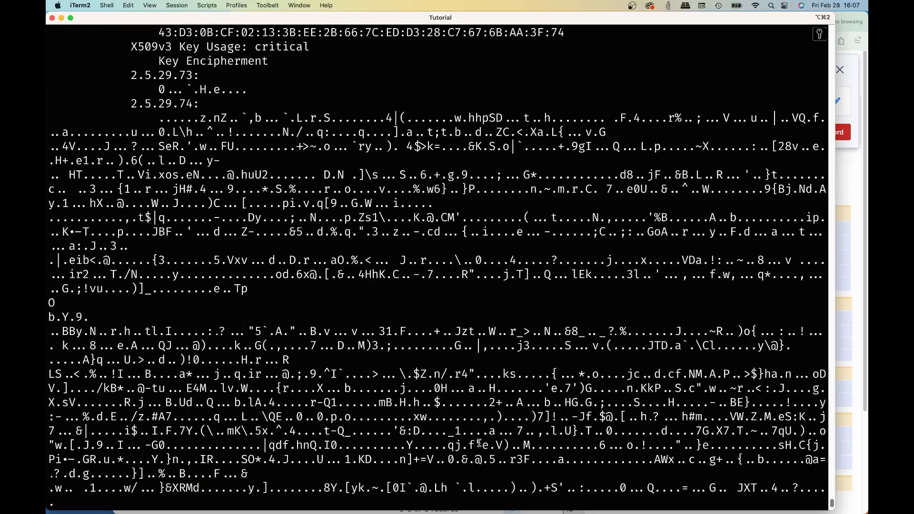
scroll(479, 444, down, 2)
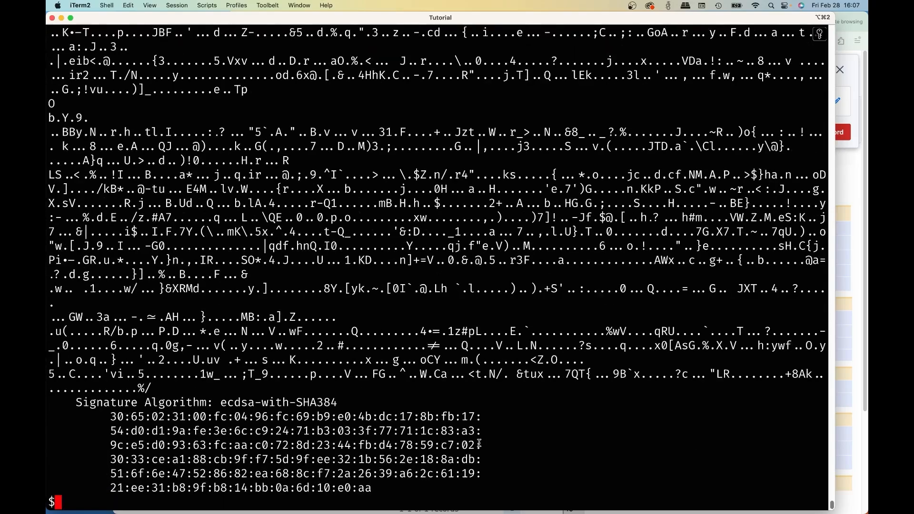